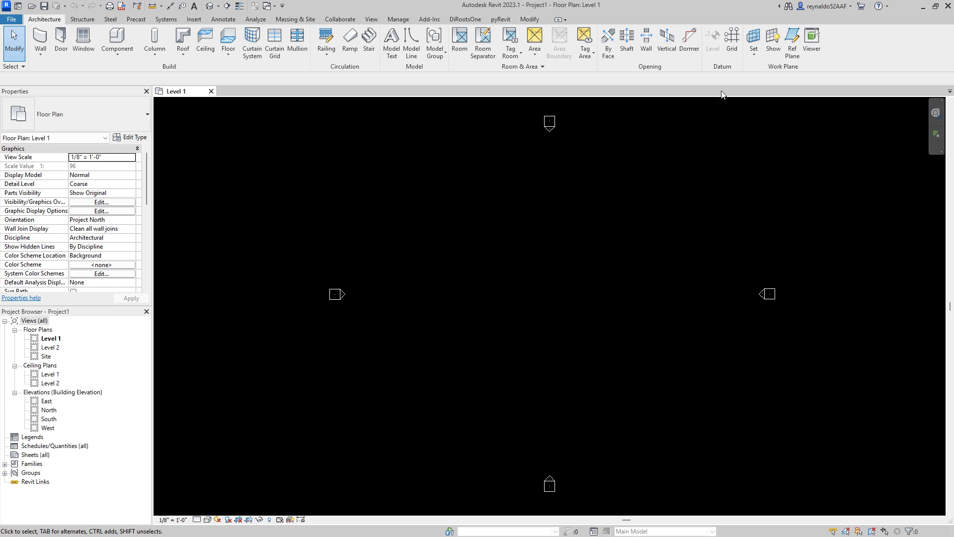
Draw two vertical grid lines of equal length, 1 and 2, about 25' apart in the Level 1 plan
left_click(85, 19)
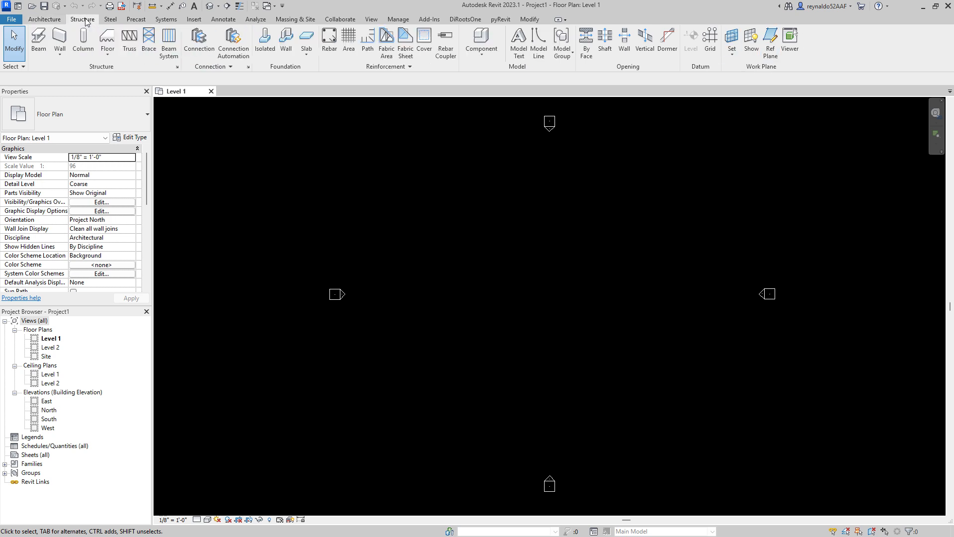
left_click(710, 42)
left_click(479, 364)
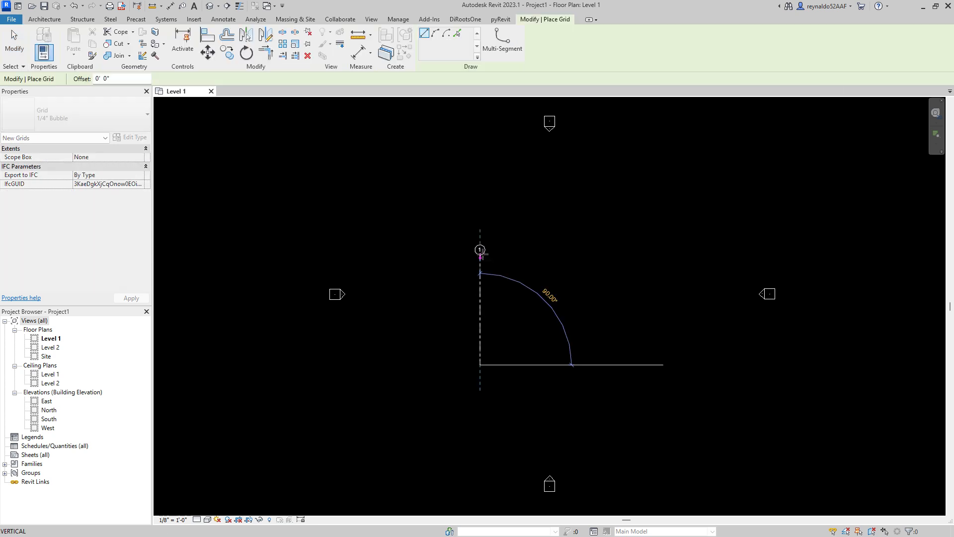
left_click(480, 232)
scroll(507, 243, "up", 3)
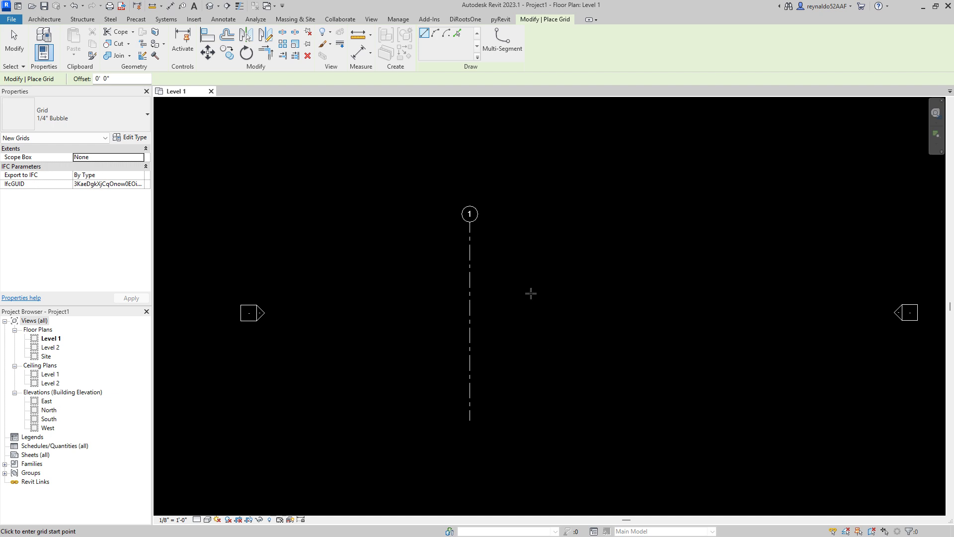
left_click(568, 419)
left_click(567, 222)
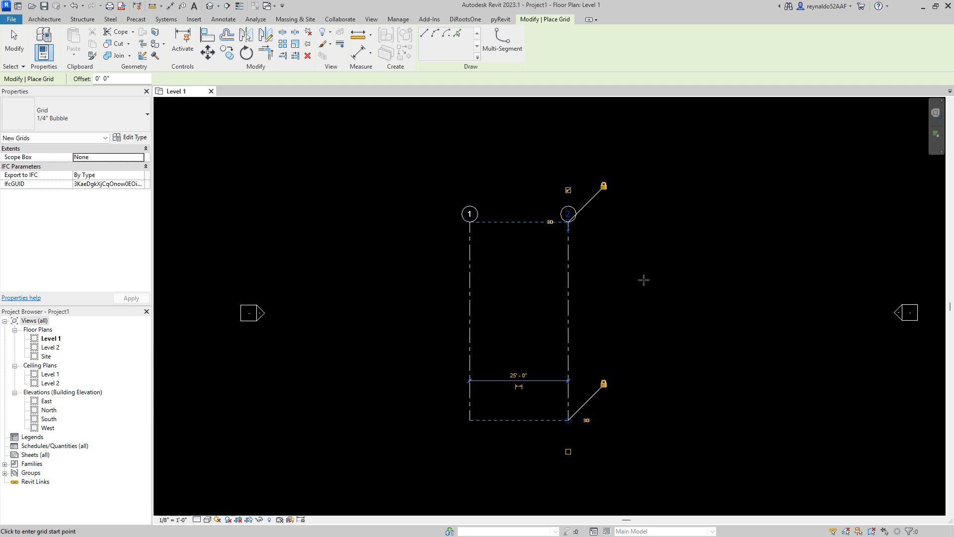
Add vertical grid lines 3 and 4, aligned with the ends of the existing grids and spaced about 26'-6" and 27'
scroll(699, 296, "up", 1)
middle_click_drag(698, 296, 509, 284)
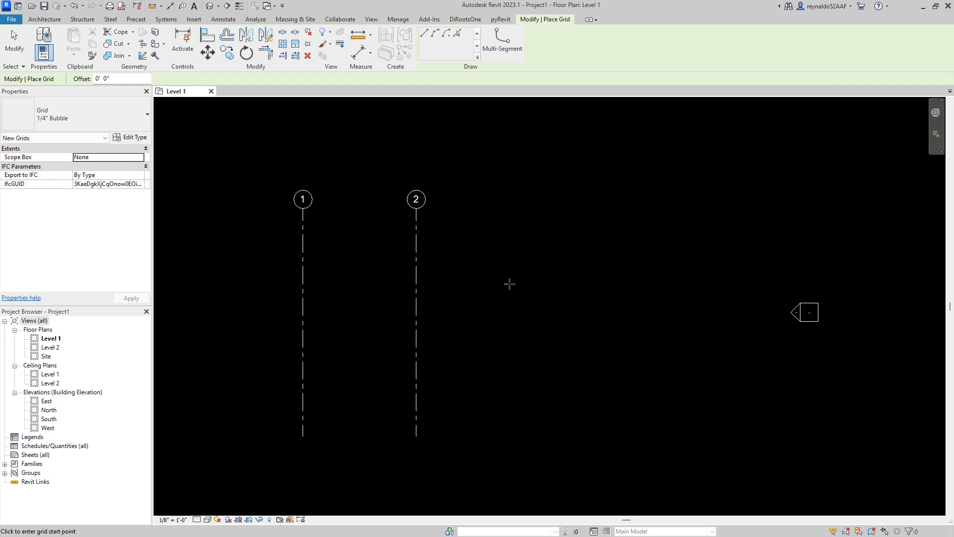
left_click(536, 436)
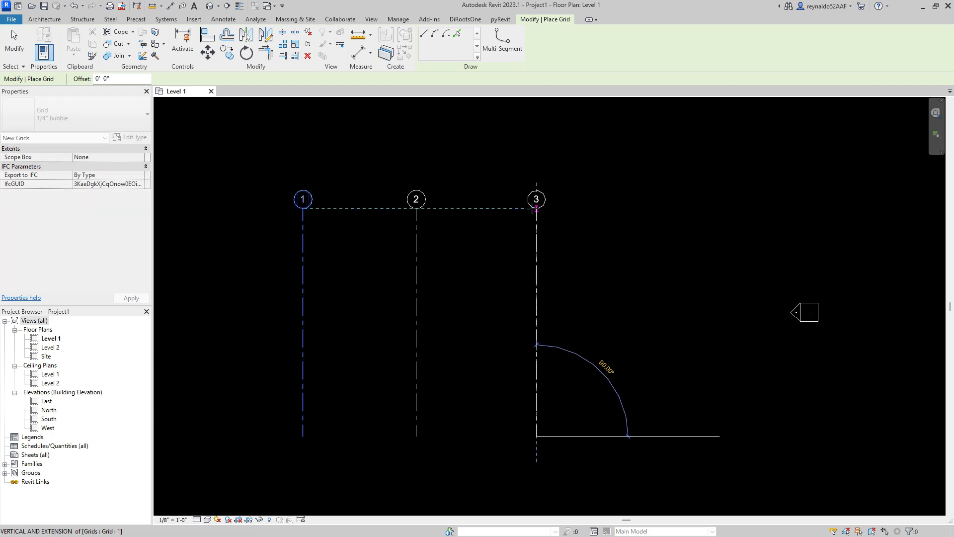
left_click(536, 208)
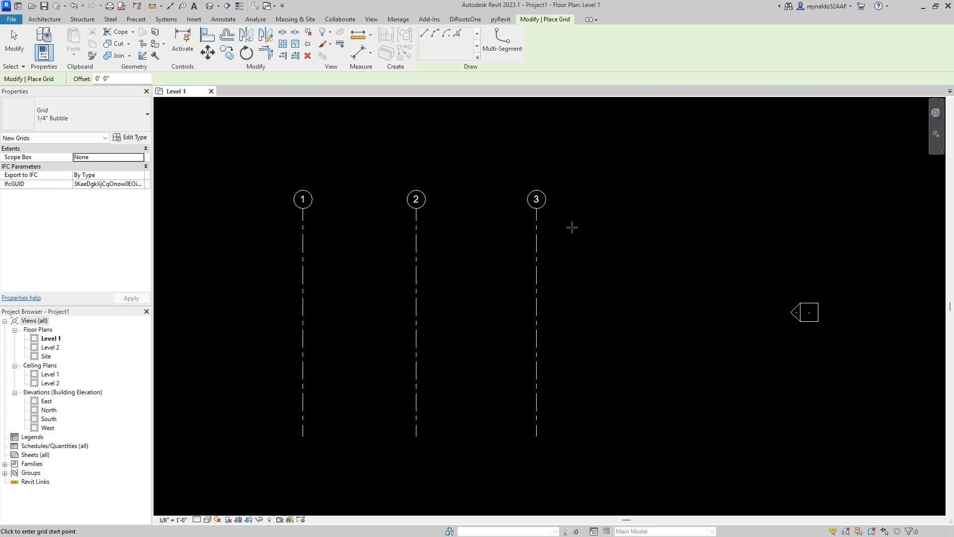
left_click(659, 436)
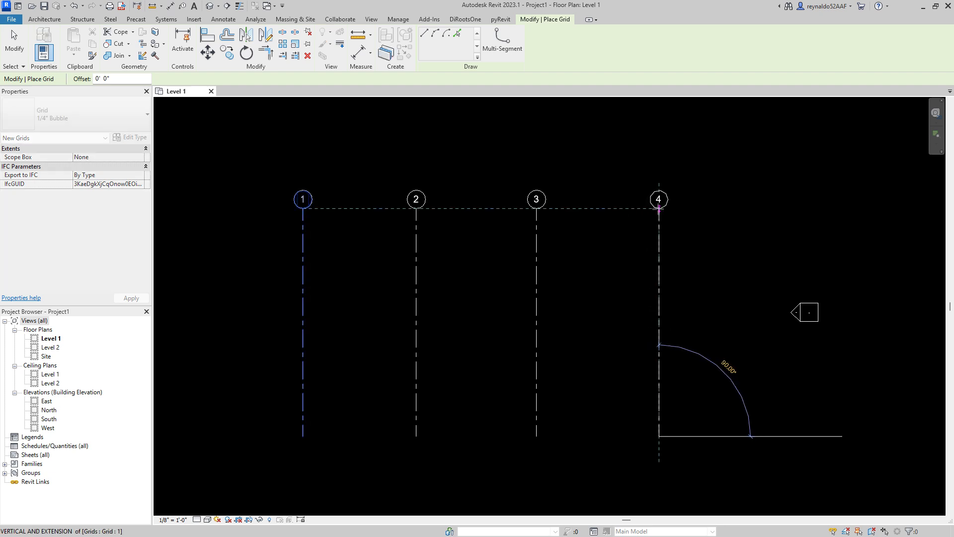
left_click(659, 208)
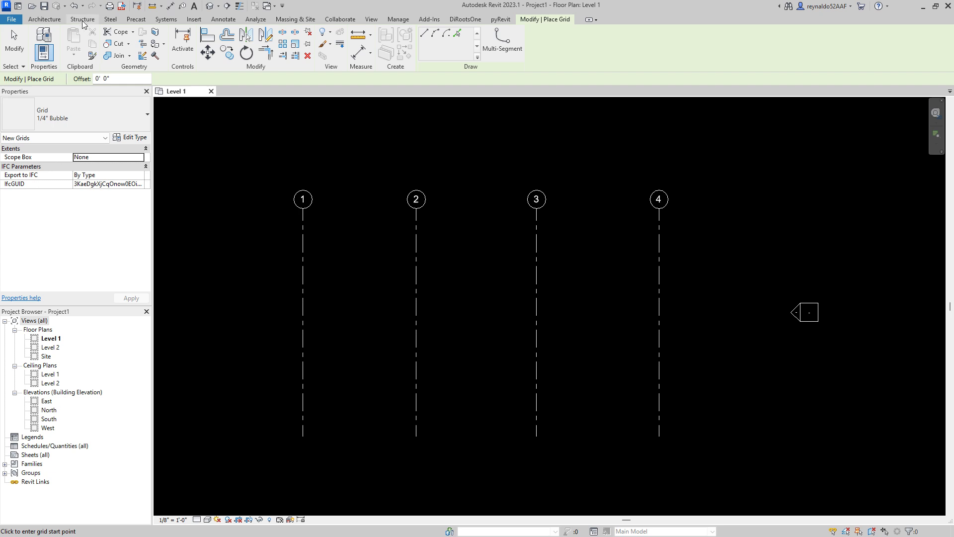
Draw a horizontal grid line from beyond grid 4 to beyond grid 1, crossing all four vertical grids just below their bubbles
left_click(83, 21)
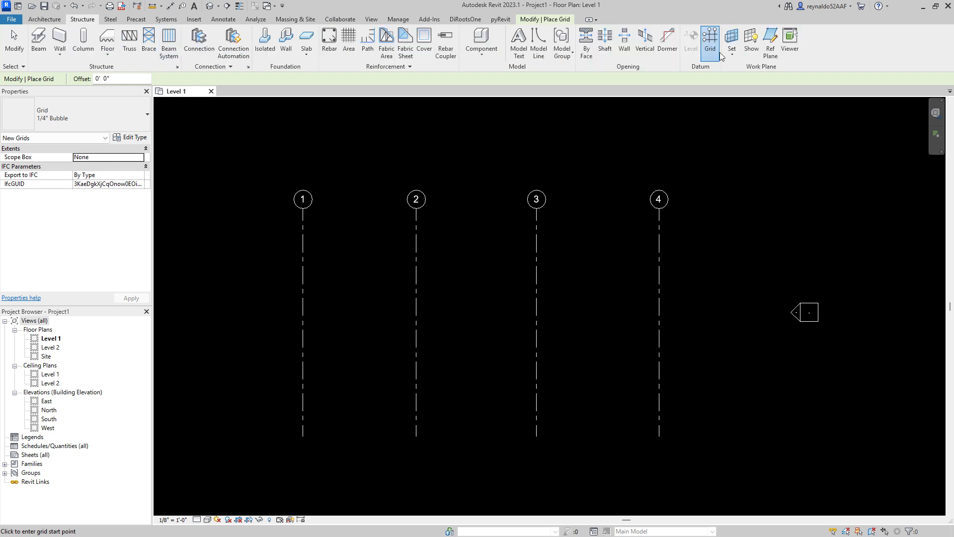
scroll(469, 253, "down", 1)
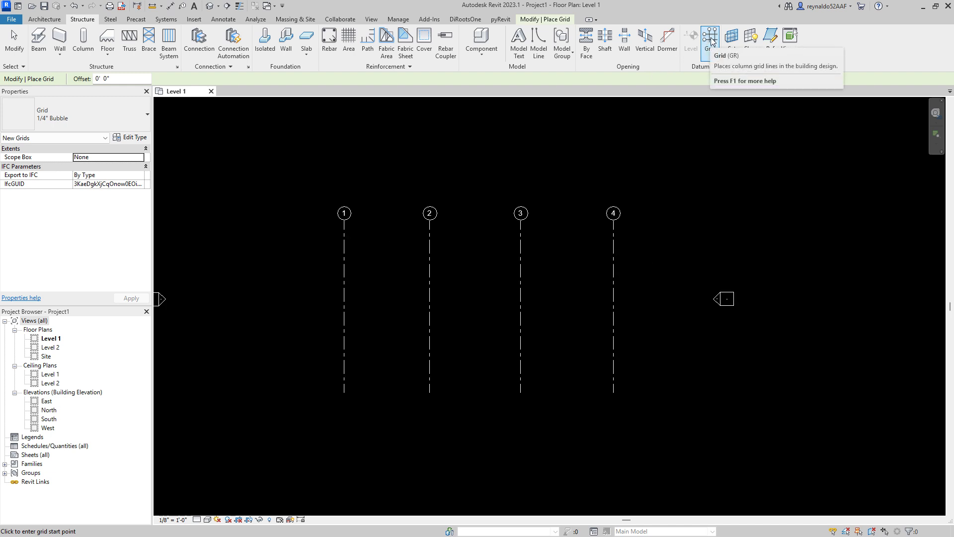
left_click(623, 257)
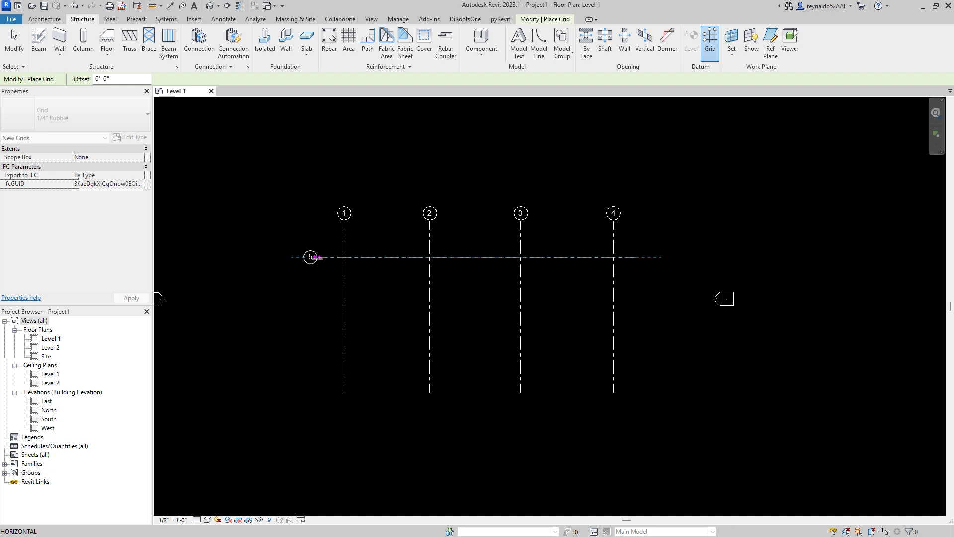
left_click(314, 257)
scroll(303, 273, "up", 1)
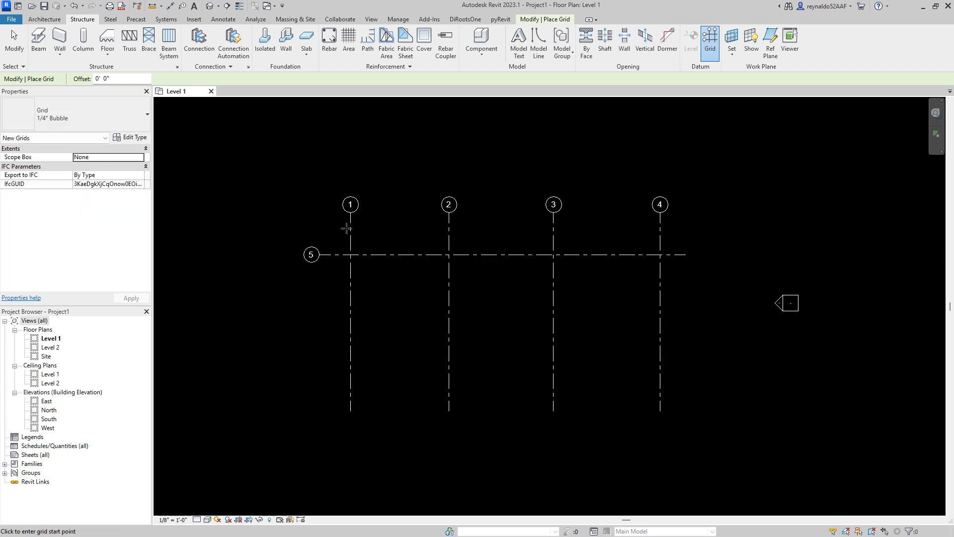
key("Escape")
key("Escape")
Rename the horizontal grid line as A
scroll(313, 255, "up", 1)
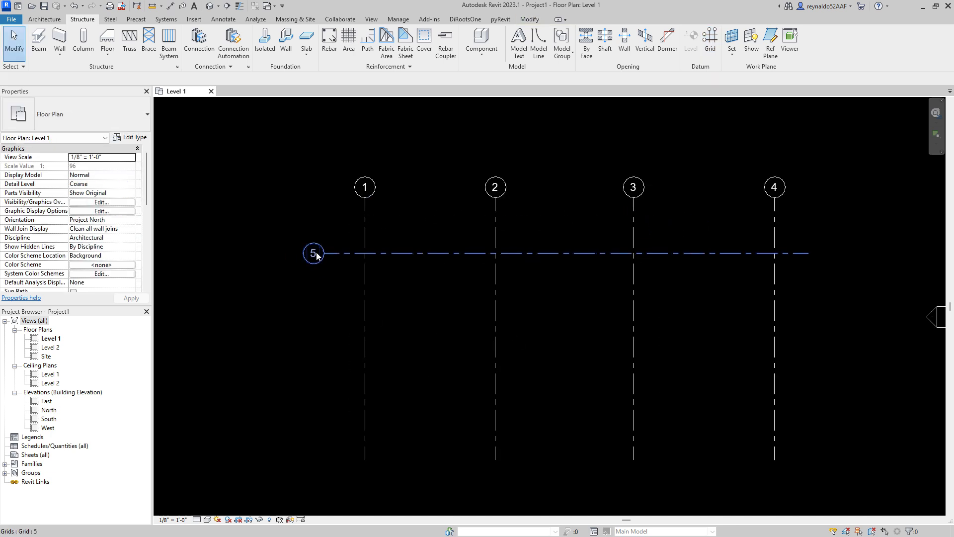
left_click(316, 255)
left_click(316, 252)
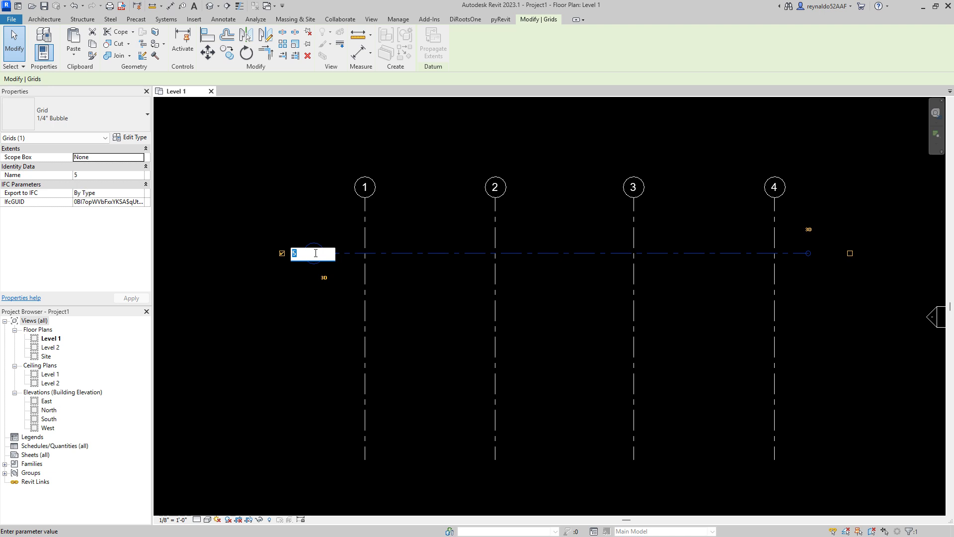
key("Return")
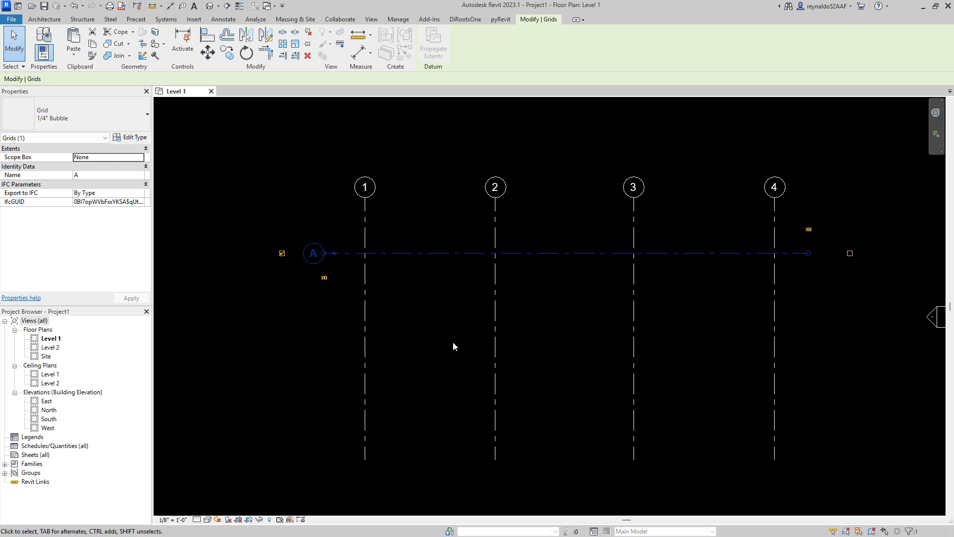
left_click(453, 343)
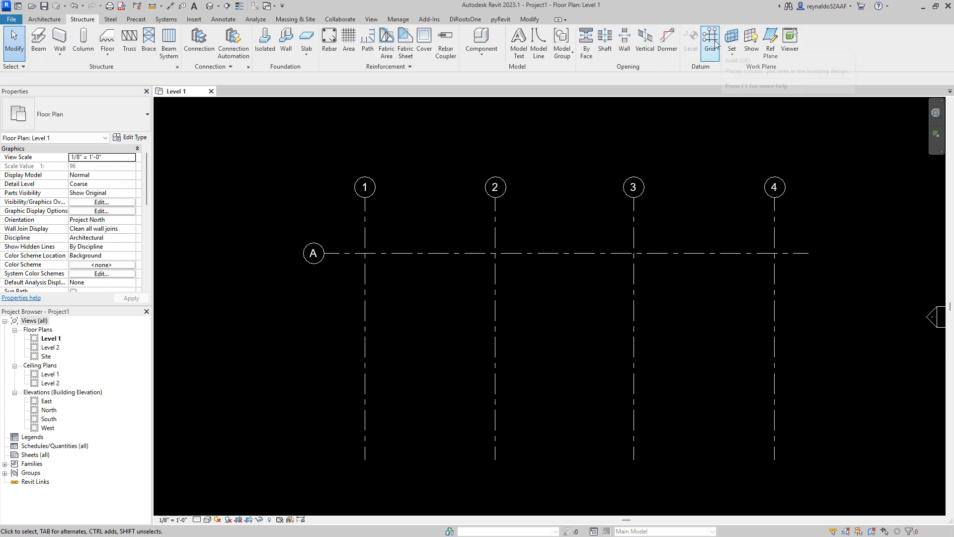
Draw a second horizontal grid line across the vertical grids, about 13'-6" below grid A, with its bubble beyond grid 1
left_click(712, 43)
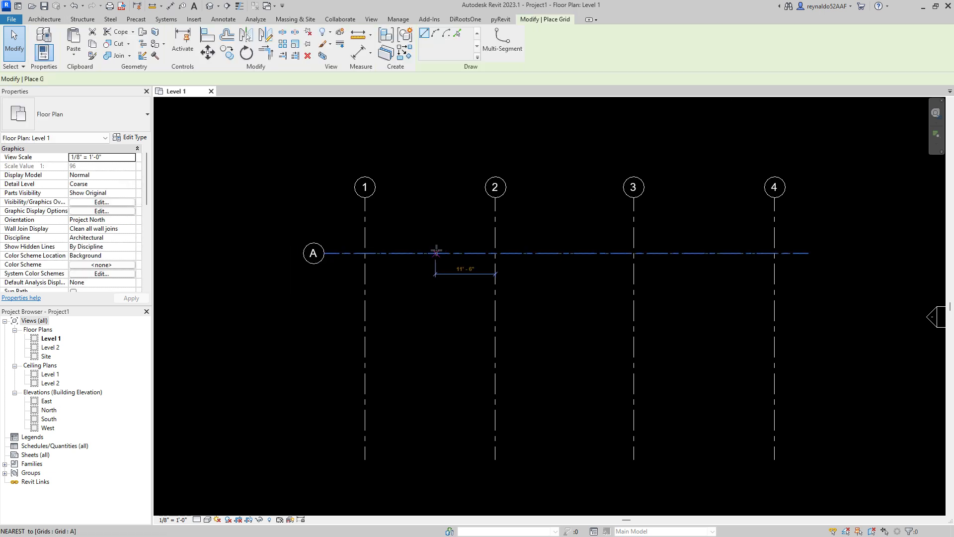
left_click(322, 318)
key("Escape")
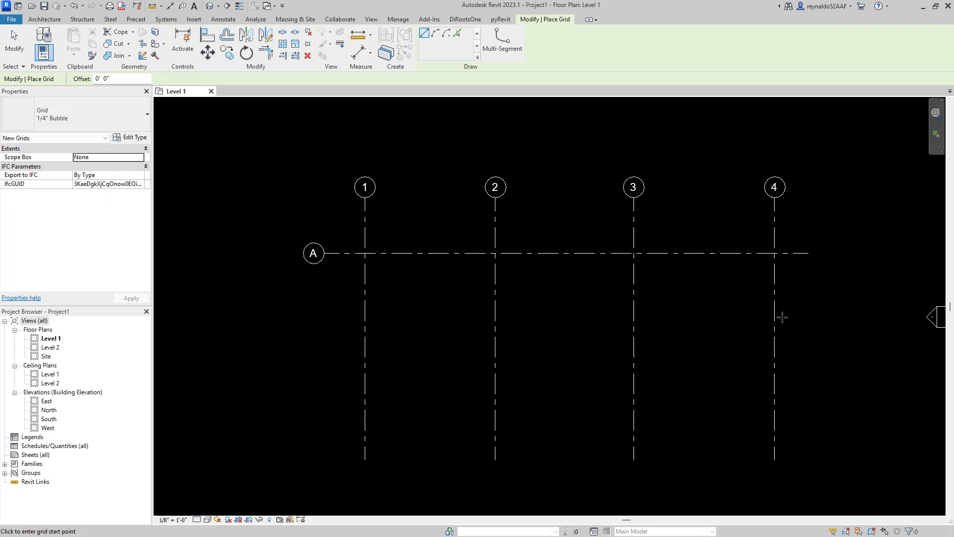
left_click(831, 323)
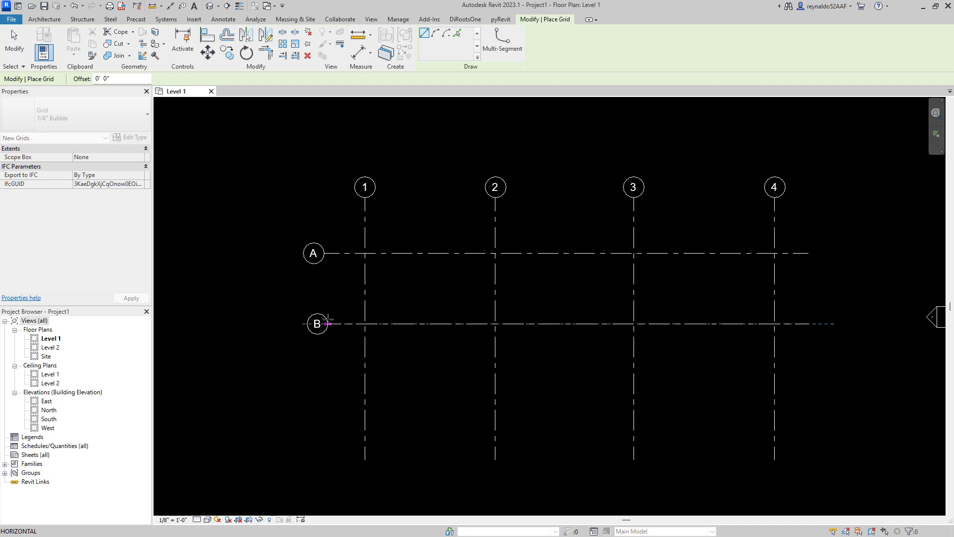
left_click(327, 323)
Draw a third horizontal grid line about 18' below grid B, crossing all the vertical grids near their lower ends
scroll(279, 274, "up", 2)
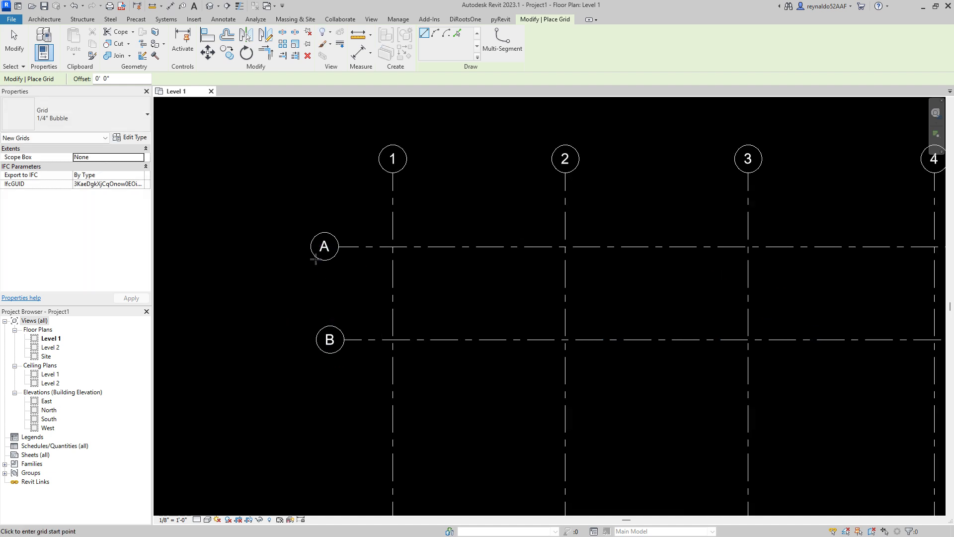
scroll(325, 298, "down", 4)
scroll(320, 373, "up", 3)
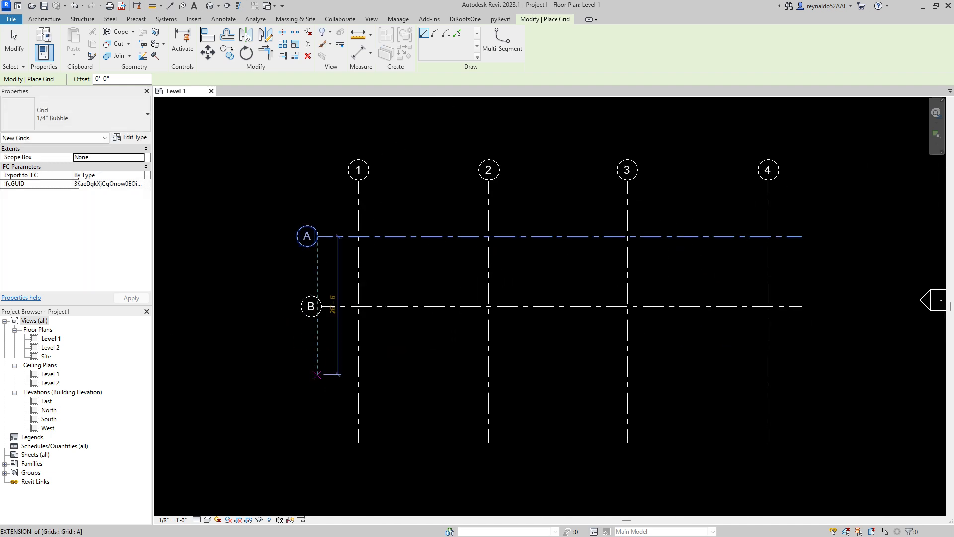
left_click(803, 400)
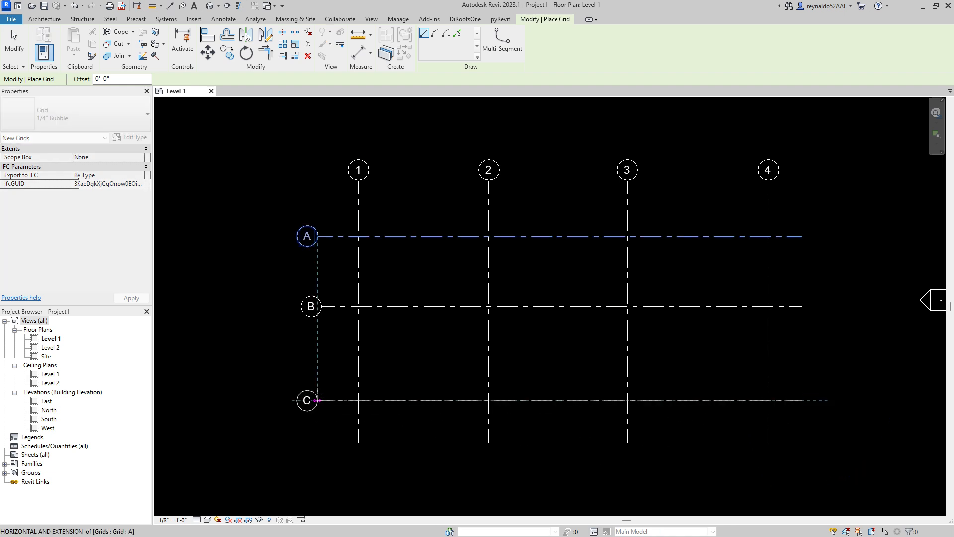
left_click(322, 400)
key("Escape")
key("Escape")
Move the bubble ends of grids B and C to line up with the bubble end of grid A
scroll(336, 309, "up", 2)
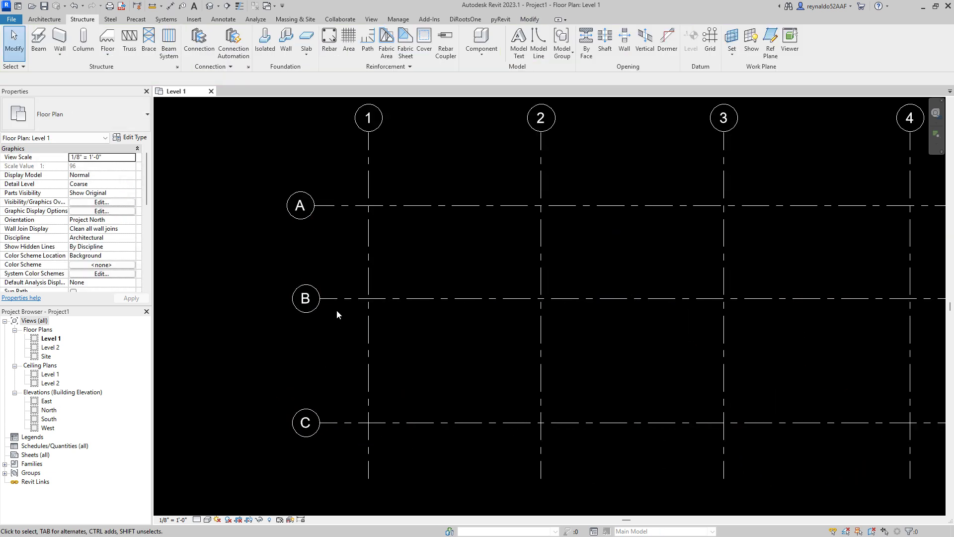
left_click(336, 302)
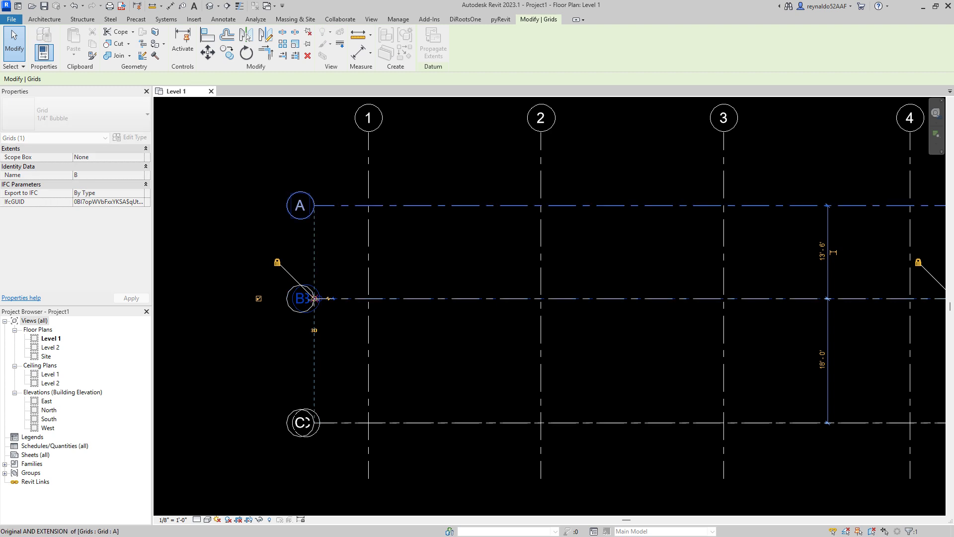
scroll(363, 314, "down", 2)
key("Escape")
middle_click_drag(574, 333, 553, 360)
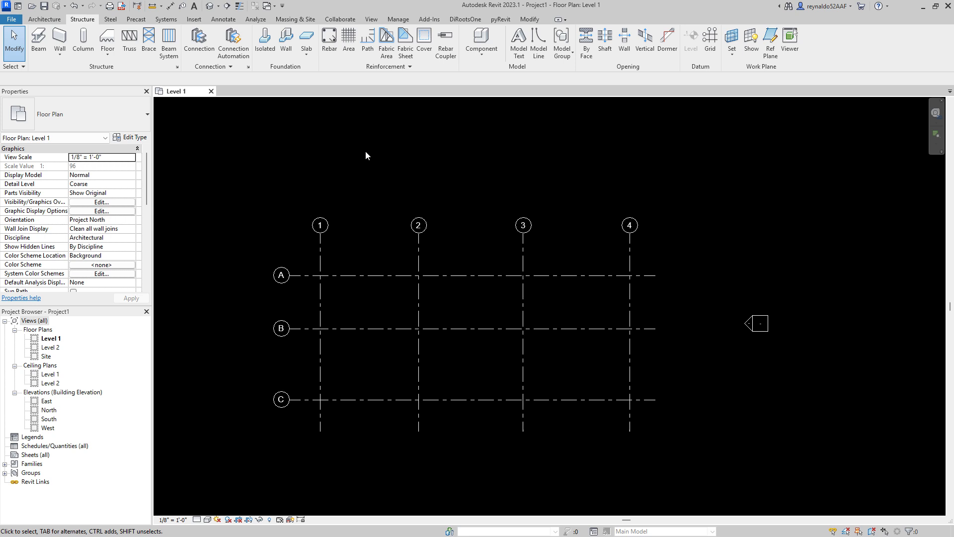
Place a continuous aligned dimension string across grids 1, 2, 3 and 4, between their bubbles and grid A
key("d")
key("i")
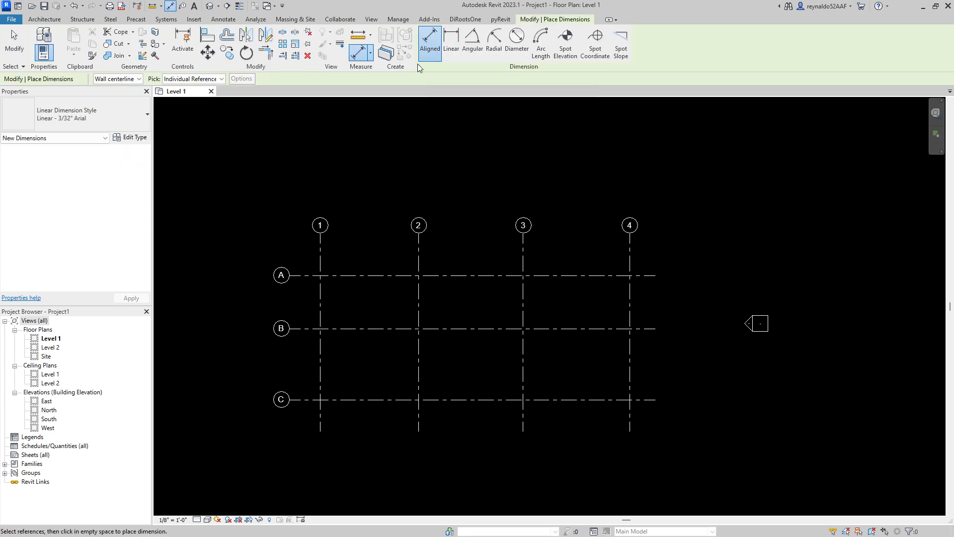
left_click(321, 251)
left_click(420, 259)
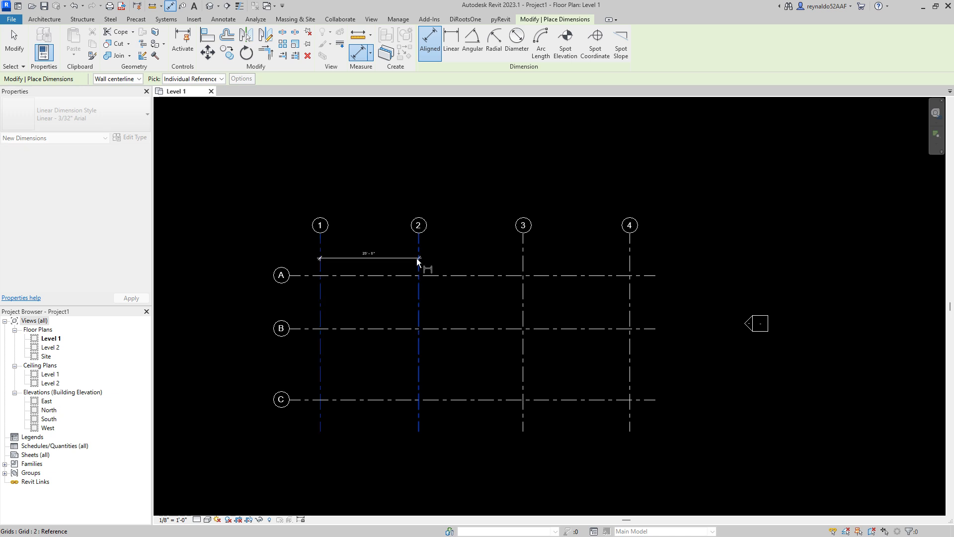
left_click(524, 257)
left_click(631, 257)
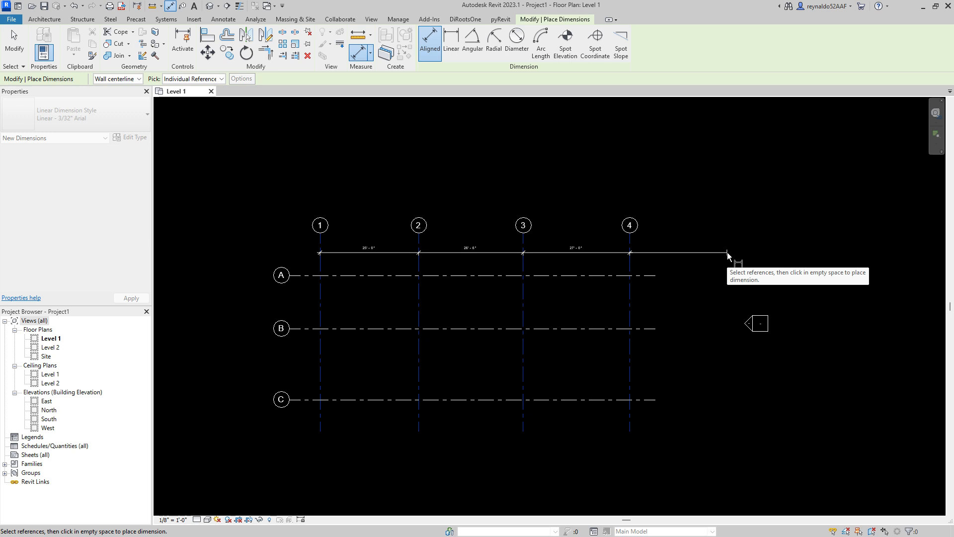
left_click(727, 252)
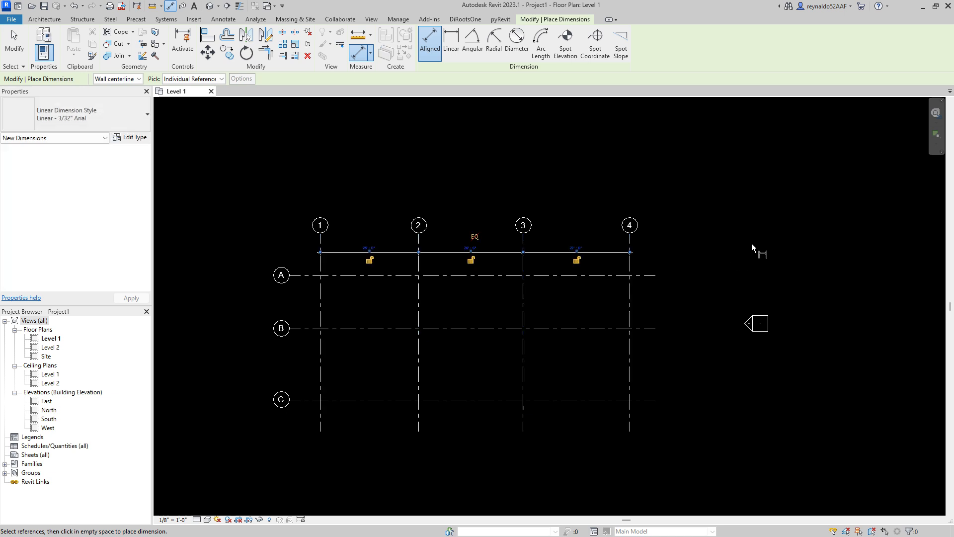
Apply the equality constraint to the dimension string so grids 1 to 4 are equally spaced
scroll(481, 213, "up", 2)
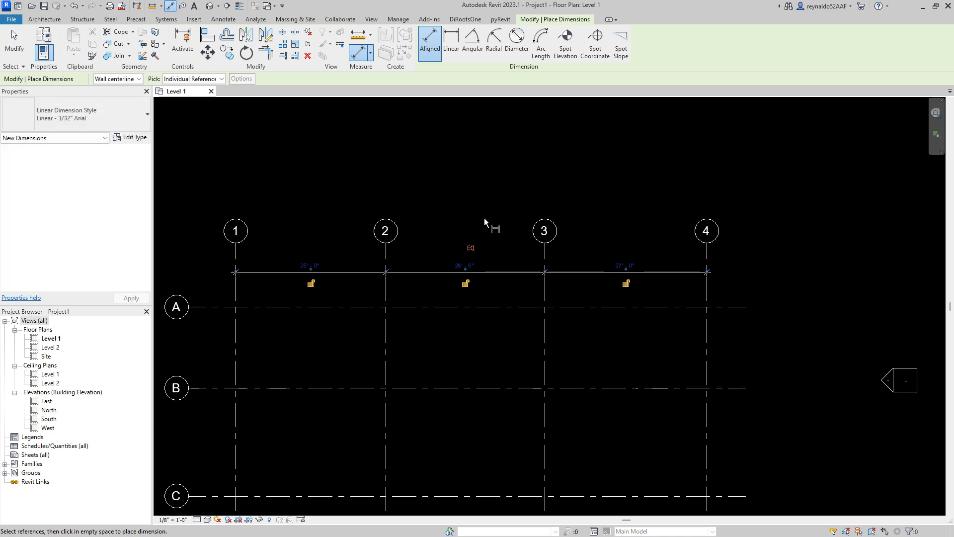
left_click(471, 248)
key("Escape")
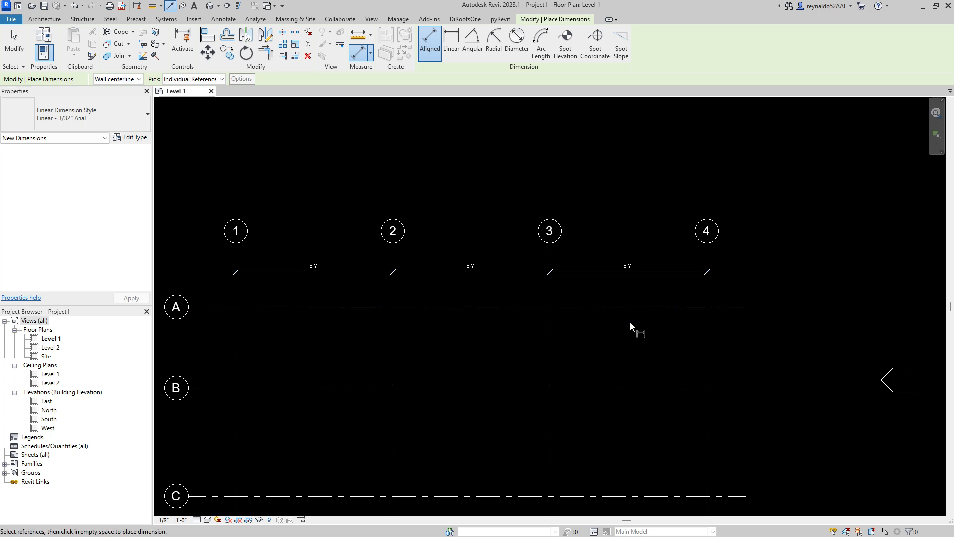
key("Escape")
Place a continuous aligned dimension string across grids A, B and C, between their bubbles and grid 1
scroll(459, 210, "down", 2)
middle_click_drag(397, 271, 452, 238)
scroll(328, 293, "up", 2)
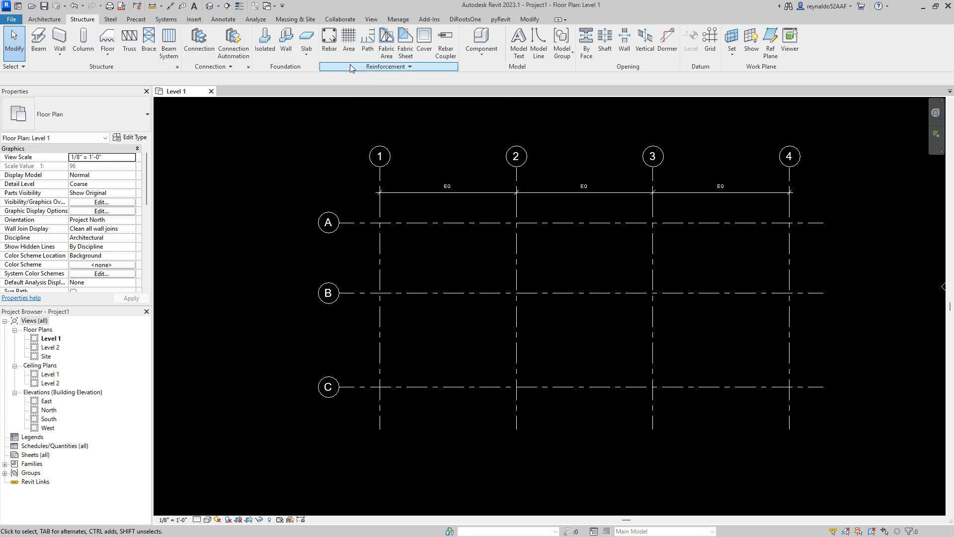
left_click(220, 21)
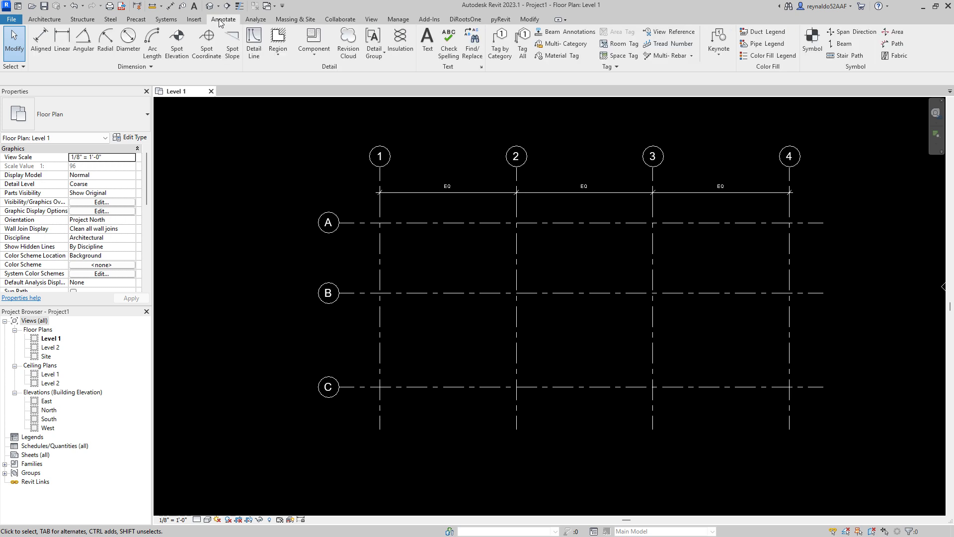
left_click(44, 49)
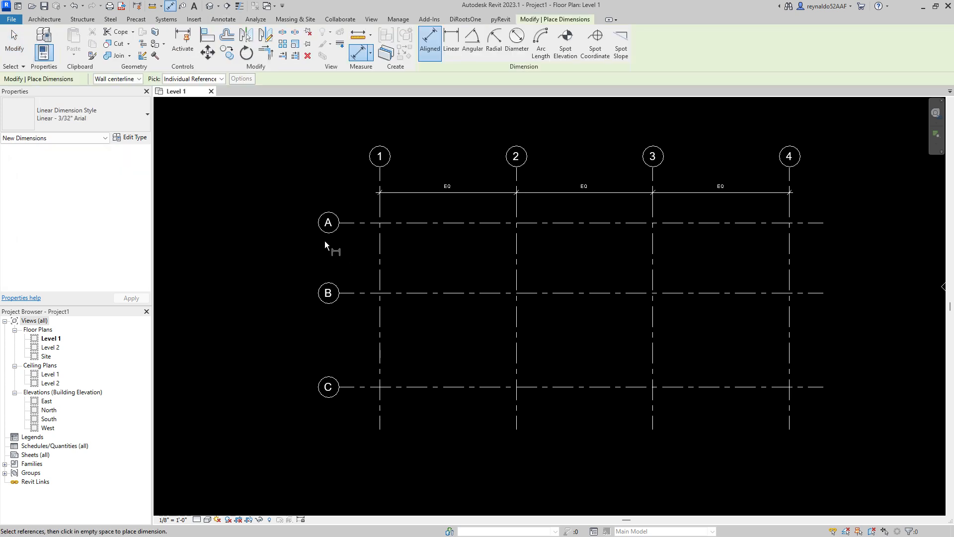
left_click(355, 221)
left_click(361, 291)
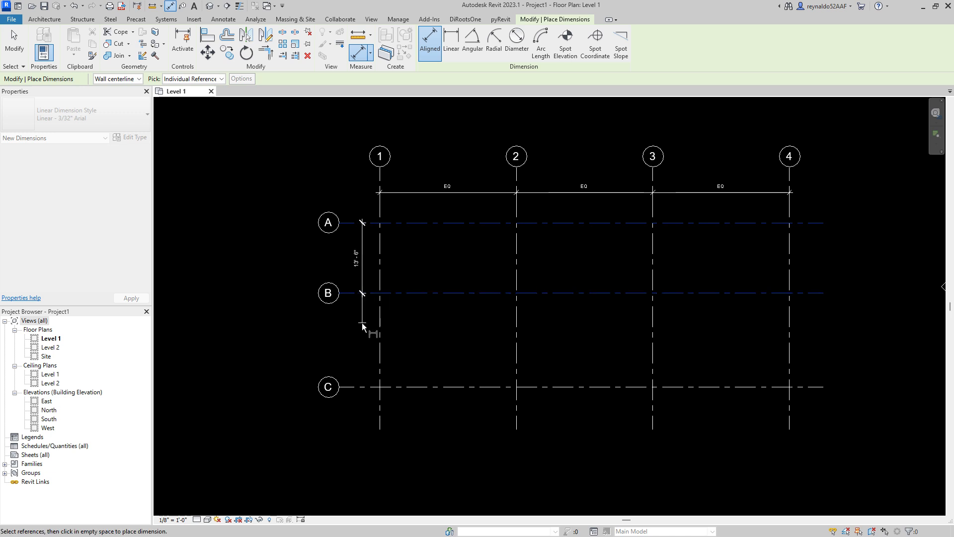
left_click(355, 388)
left_click(359, 480)
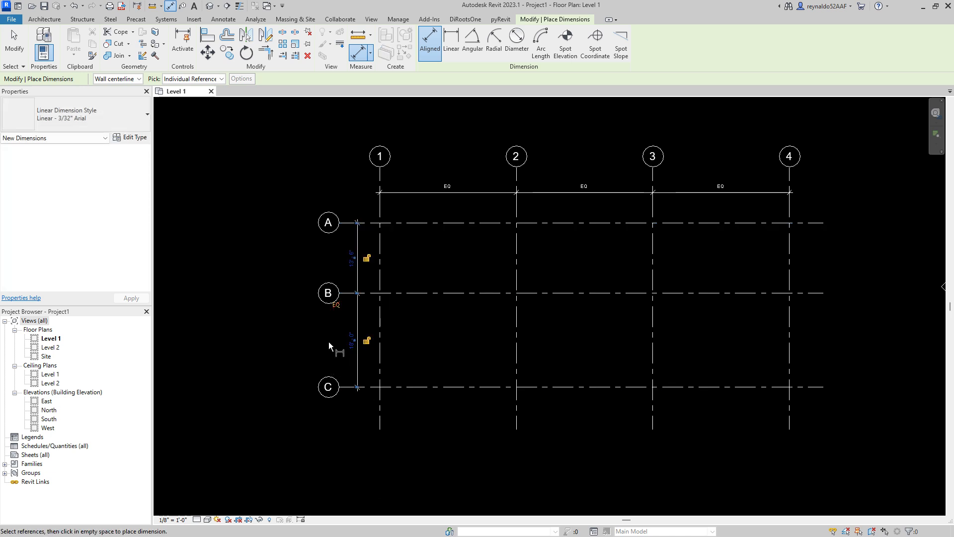
Apply the equality constraint to the new dimension string so grids A to C are equally spaced
scroll(333, 319, "up", 3)
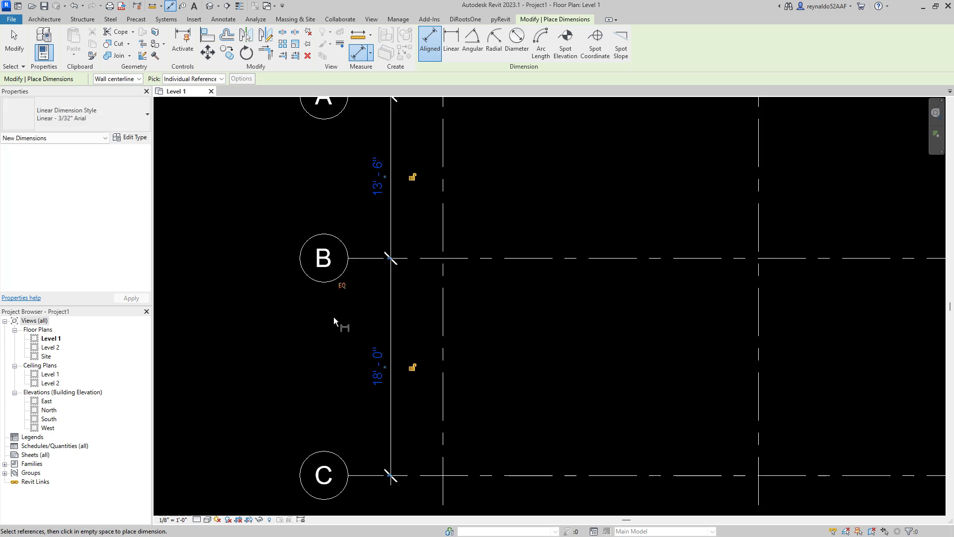
left_click(341, 290)
scroll(320, 335, "down", 5)
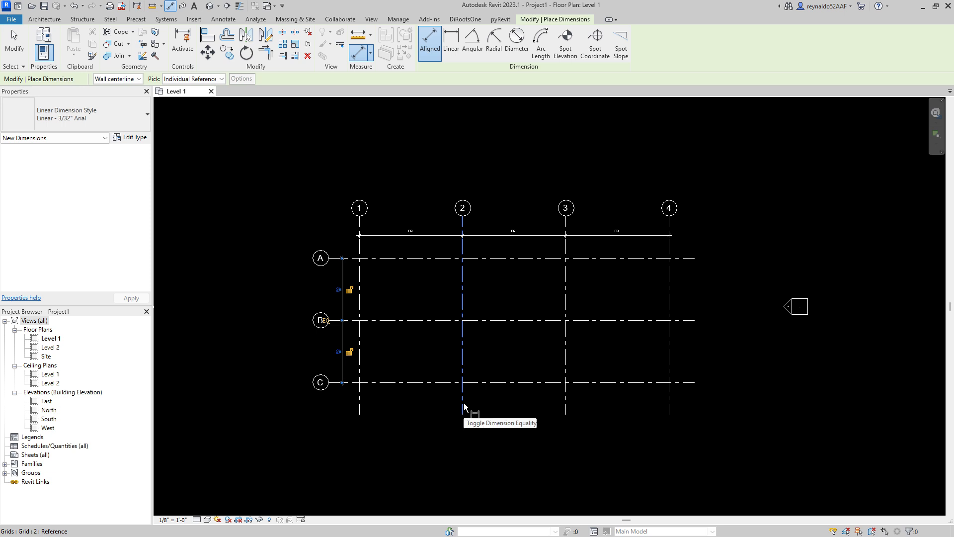
key("Escape")
key("Escape")
scroll(765, 369, "up", 1)
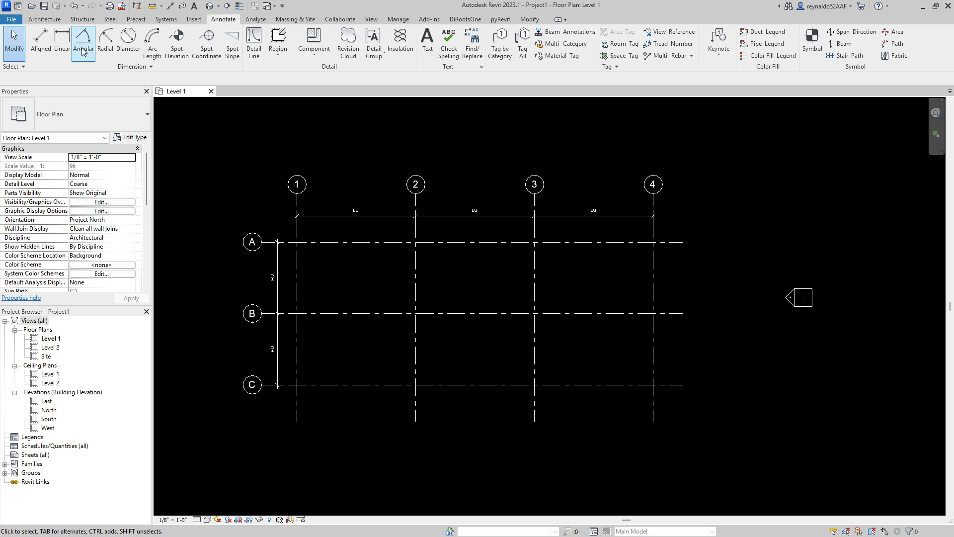
Start a structural wall and duplicate the Generic - 8" wall type as 8" CONC WALL
left_click(83, 19)
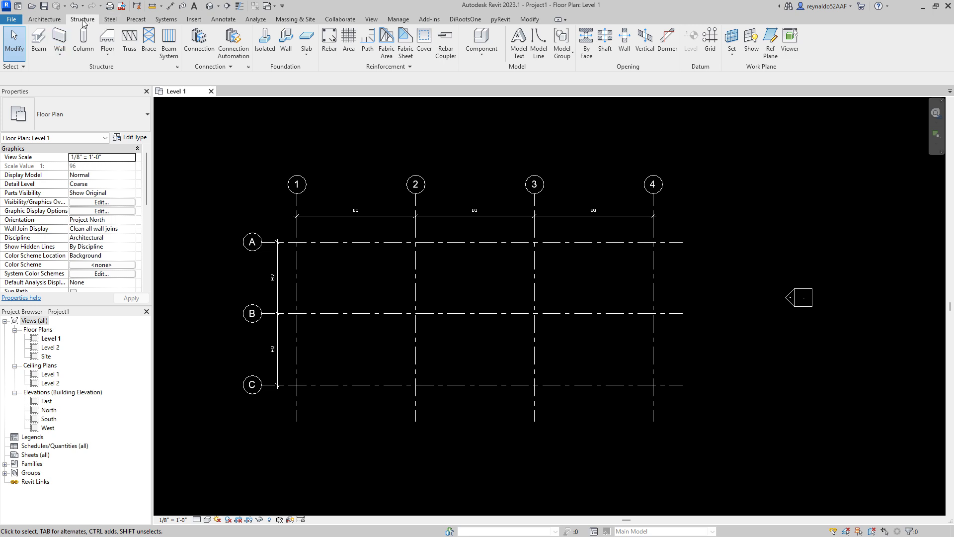
left_click(59, 55)
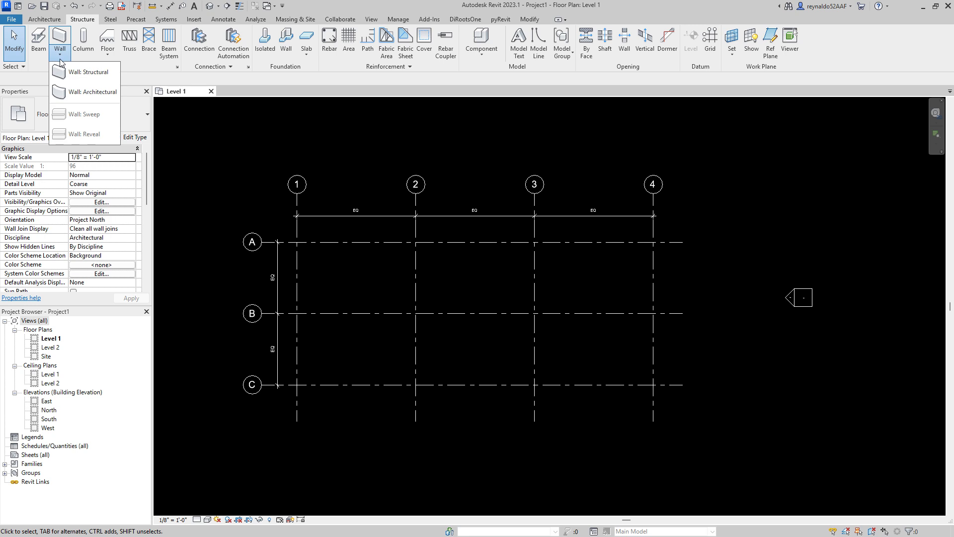
left_click(85, 72)
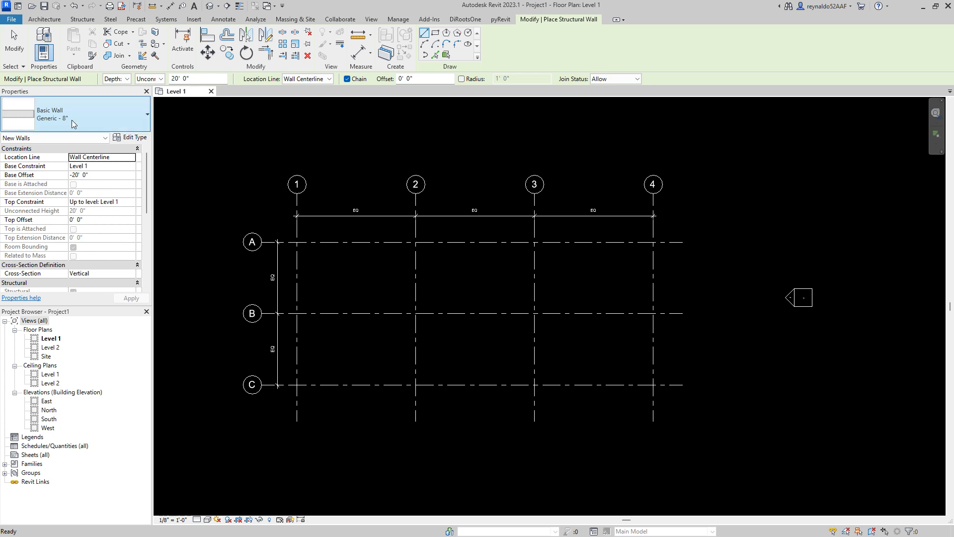
left_click(135, 139)
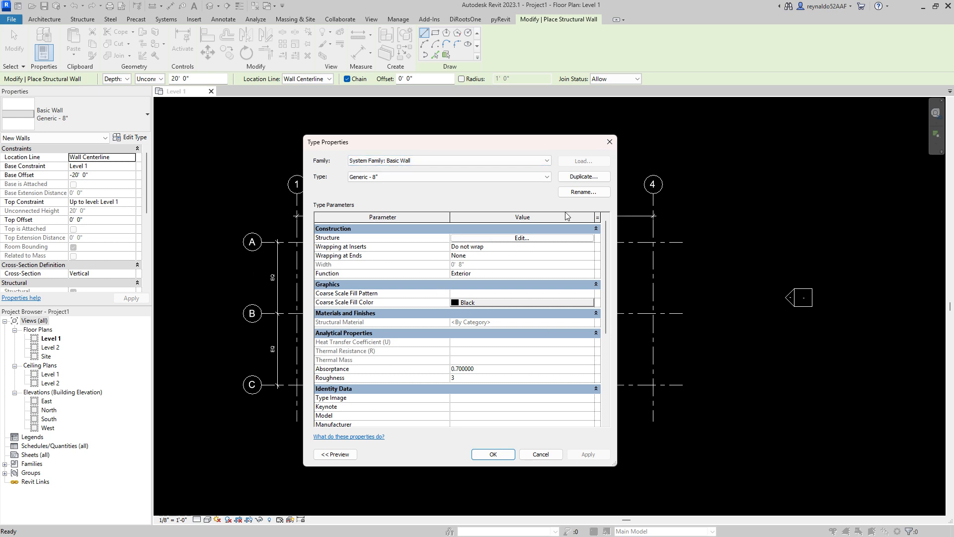
left_click(583, 177)
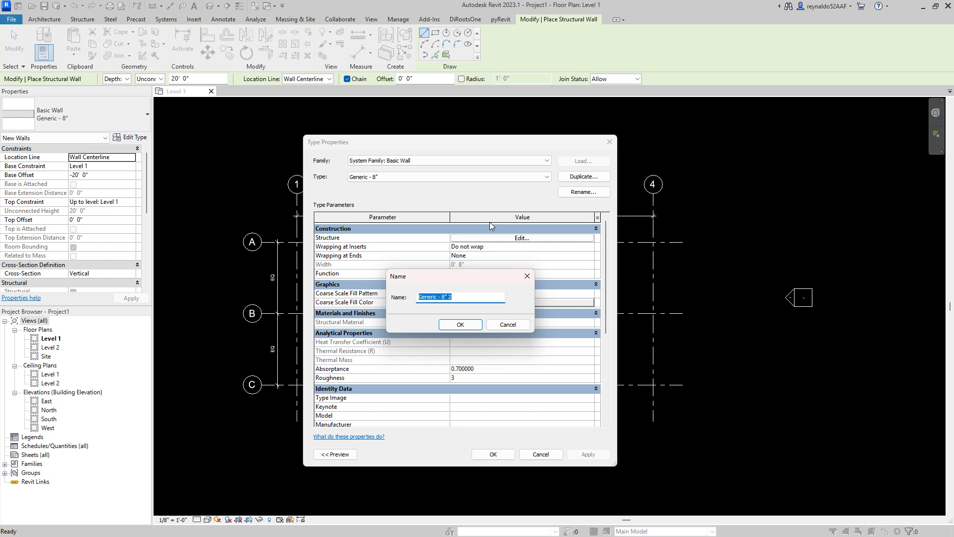
type("8\" CONC WALL")
left_click(455, 328)
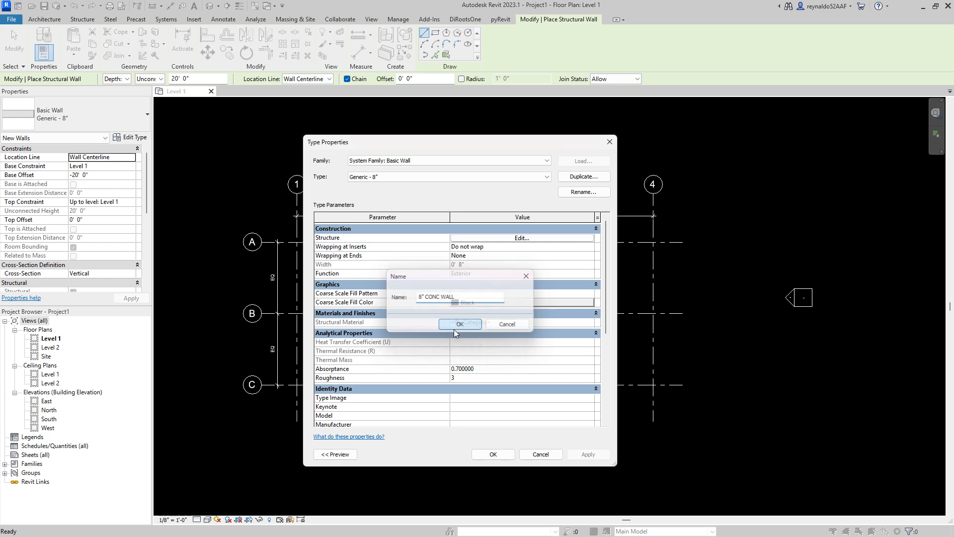
In the 8" CONC WALL assembly, search the materials for CONC and pick Concrete, Cast-in-Place gray for the structure layer
left_click(528, 239)
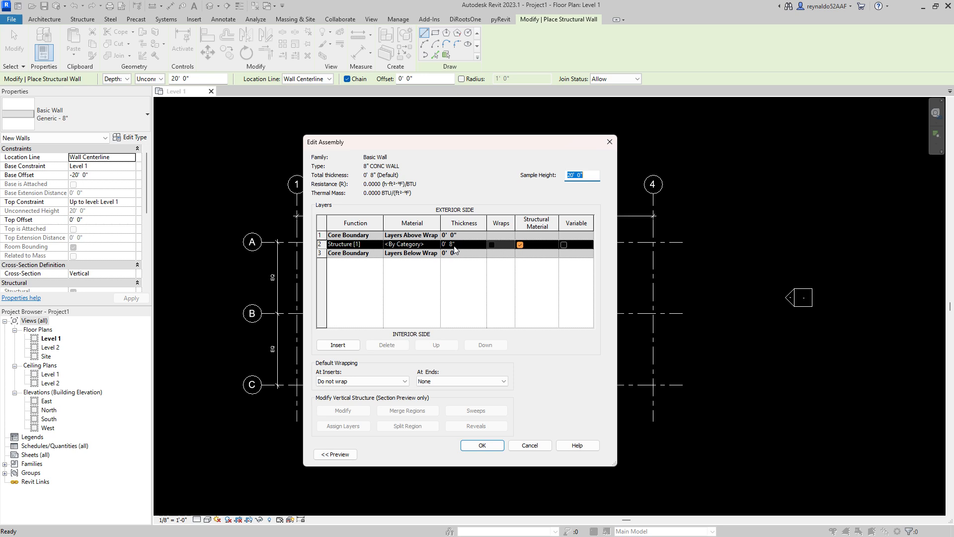
left_click(428, 245)
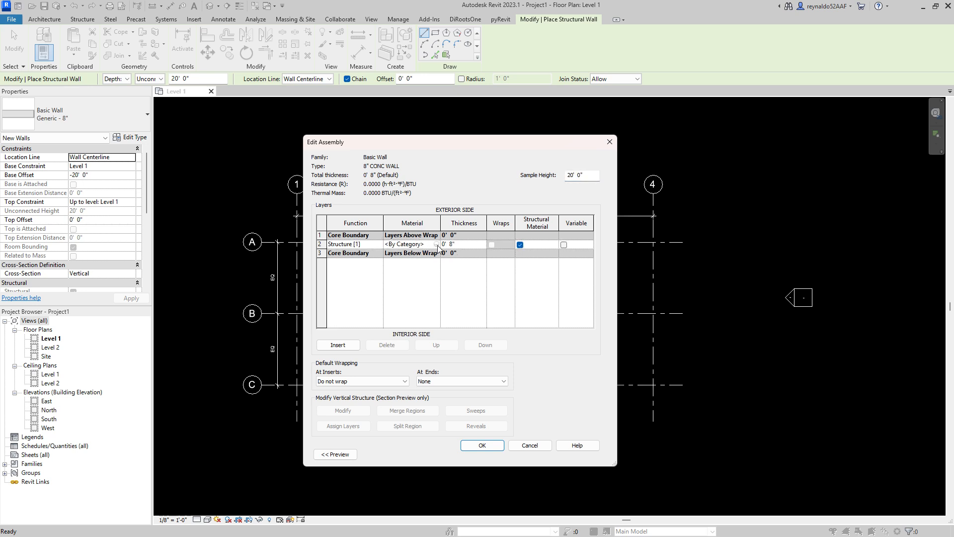
left_click(437, 244)
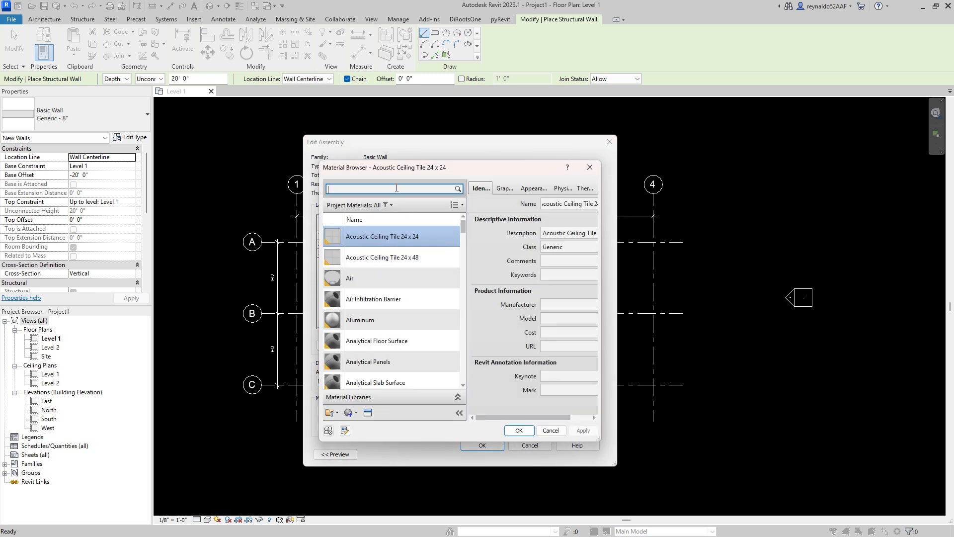
left_click(398, 190)
type("CONC")
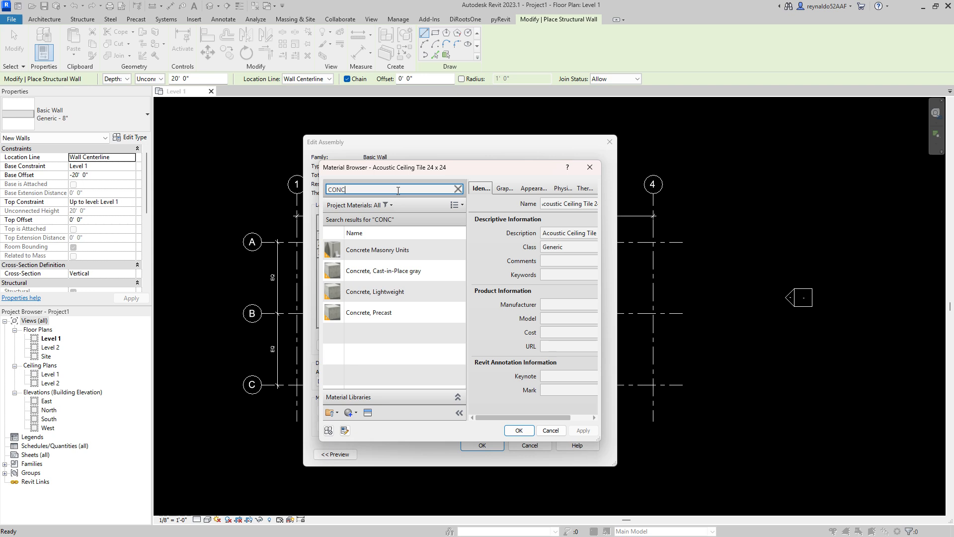
left_click(396, 276)
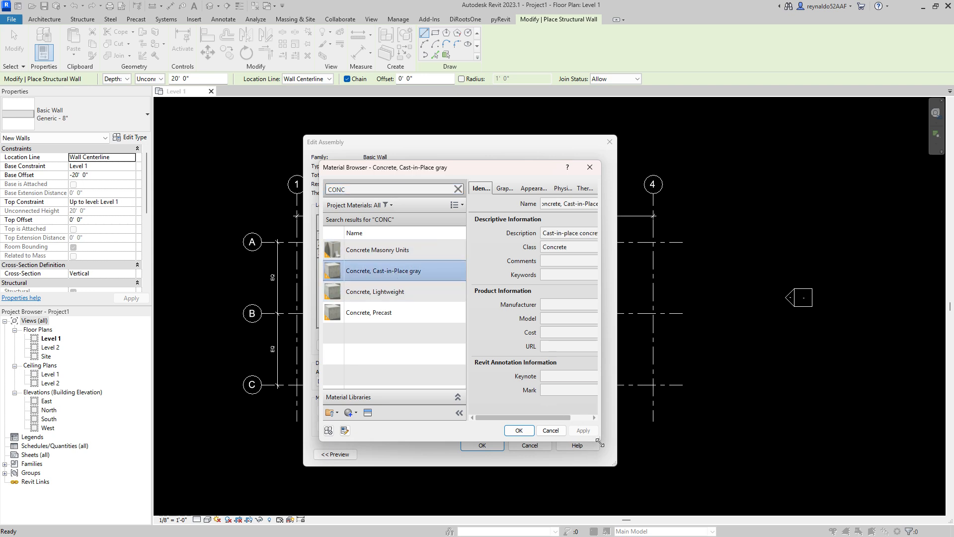
Review the concrete material's appearance and graphics settings, and accept the material, wall assembly and type properties
left_click_drag(598, 440, 741, 441)
left_click(625, 188)
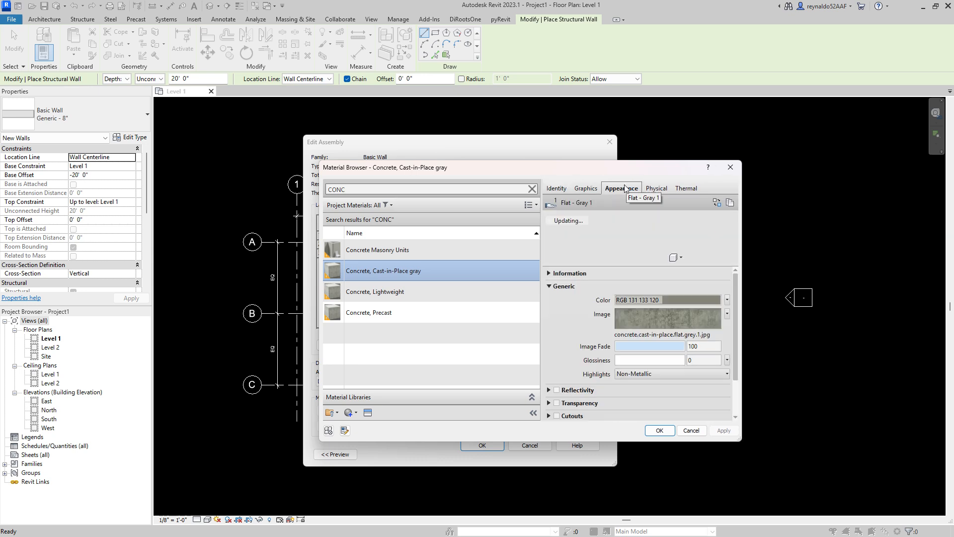
left_click(583, 189)
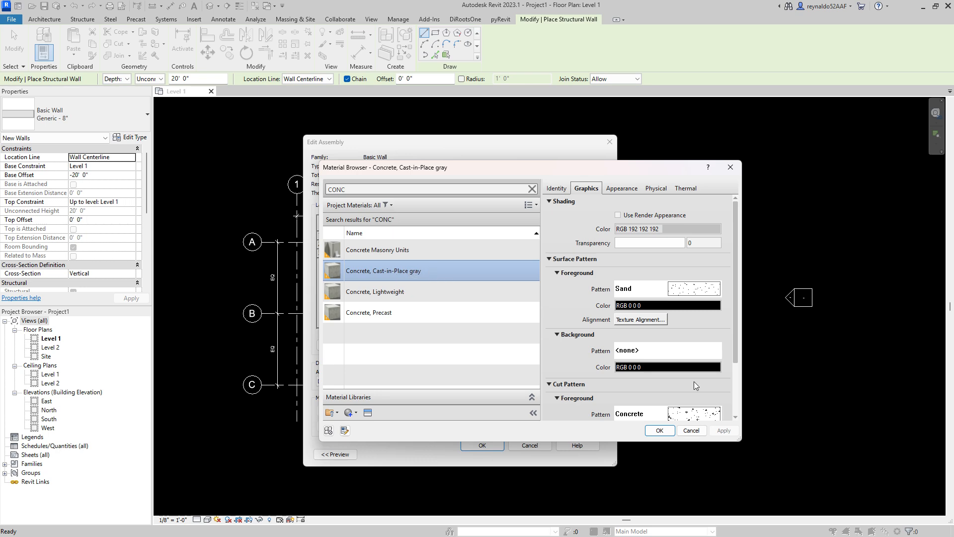
left_click(659, 430)
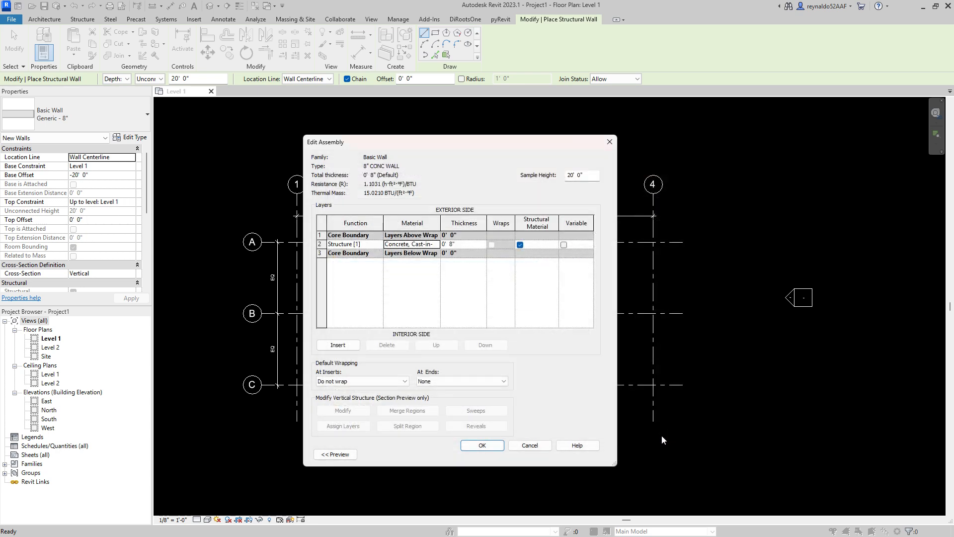
left_click(481, 445)
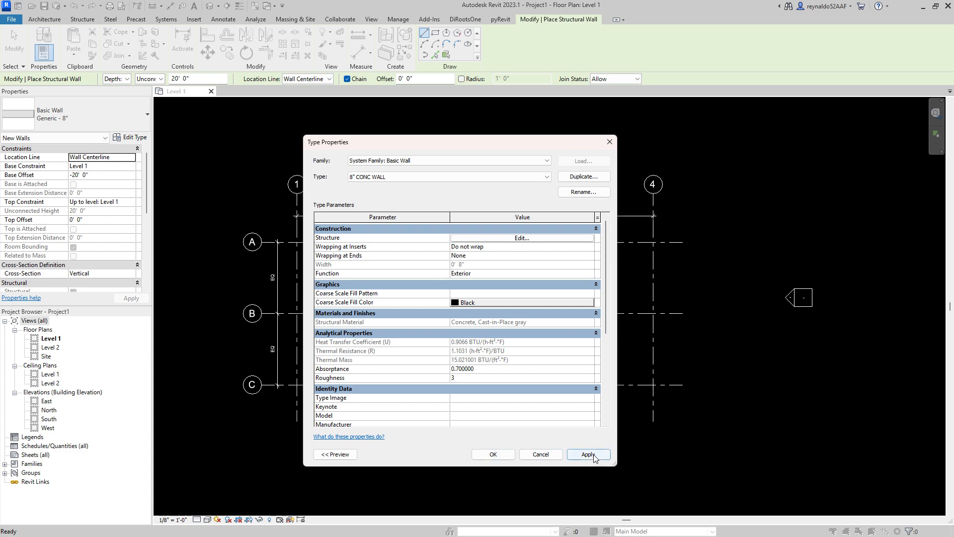
left_click(493, 454)
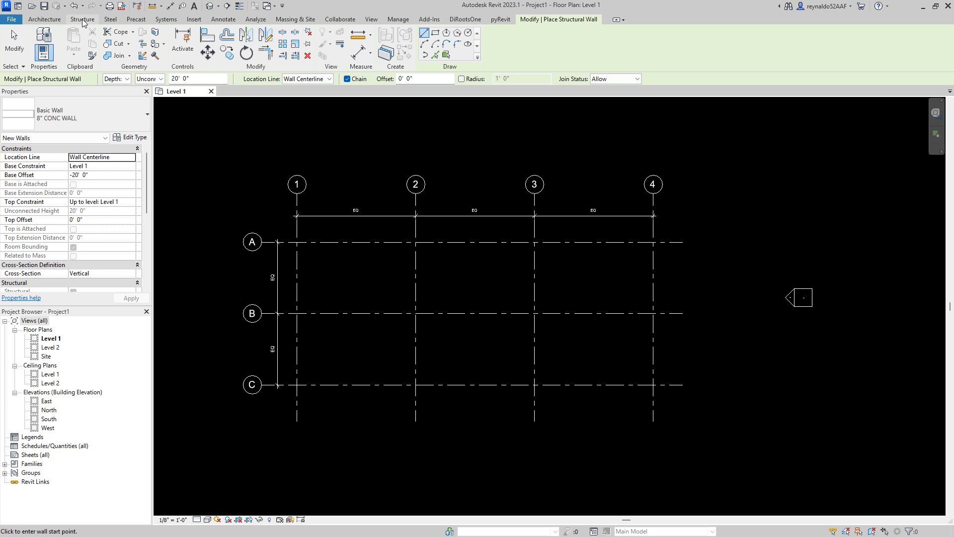
left_click(83, 20)
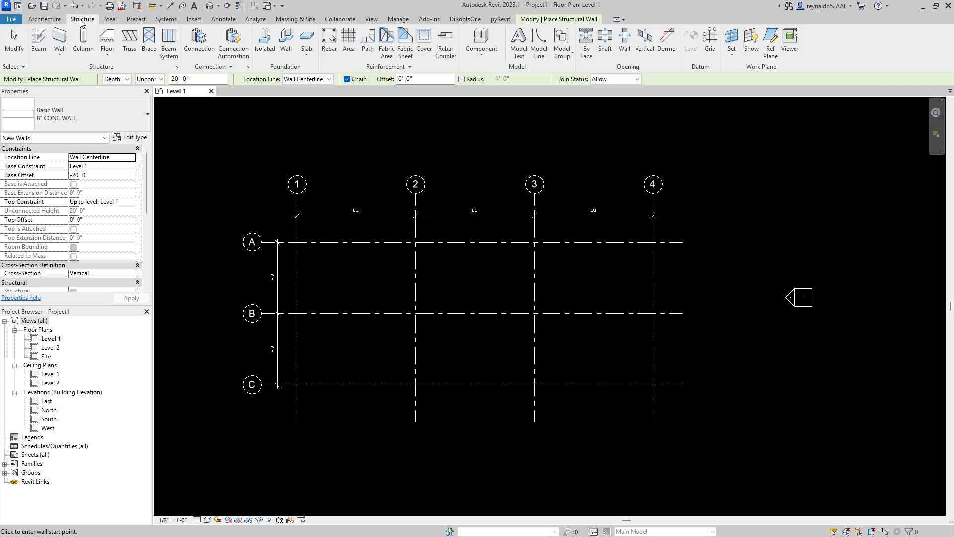
left_click(60, 58)
left_click(79, 72)
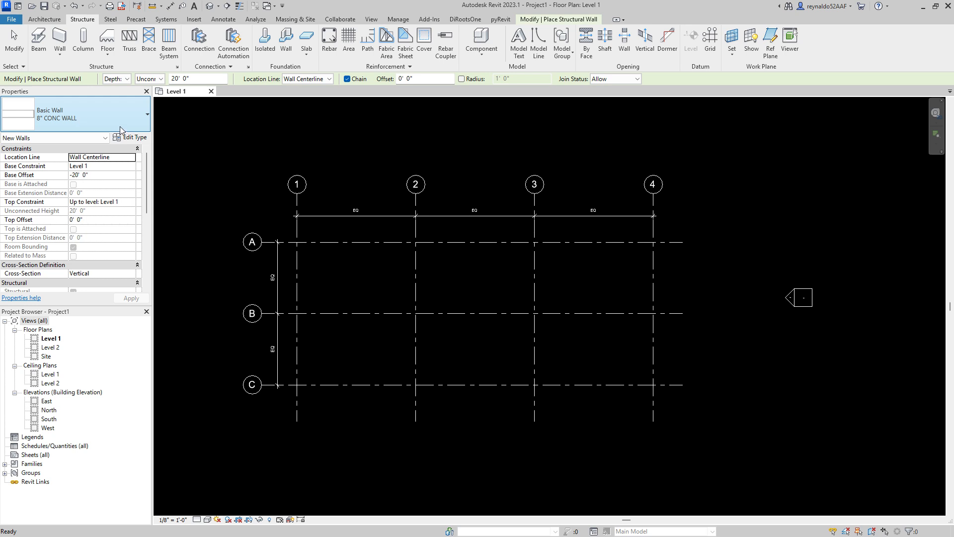
left_click(91, 115)
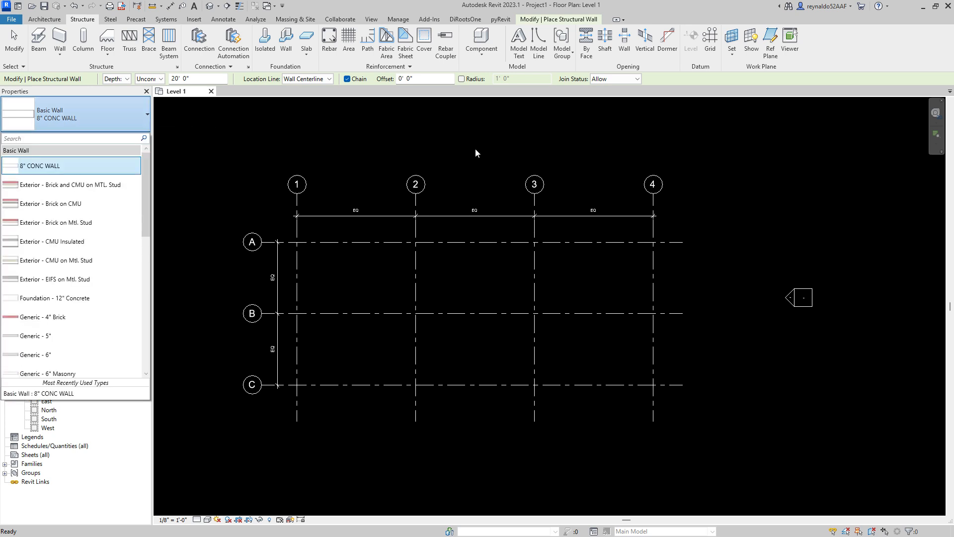
left_click(50, 167)
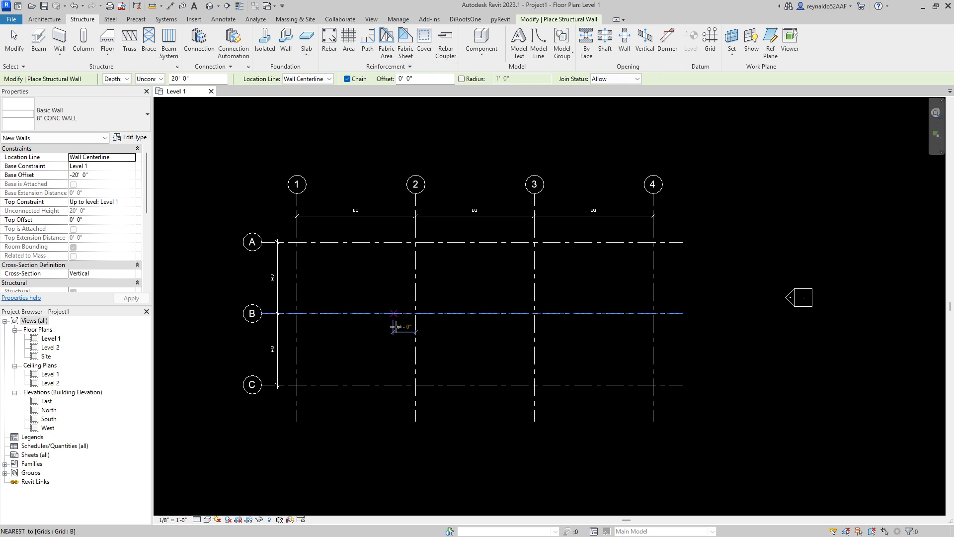
left_click(275, 383)
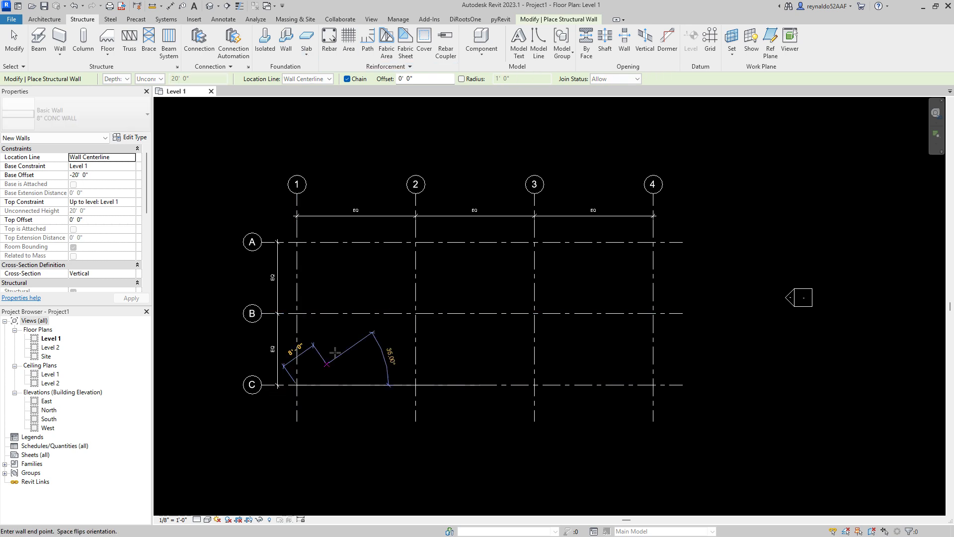
scroll(313, 232, "up", 2)
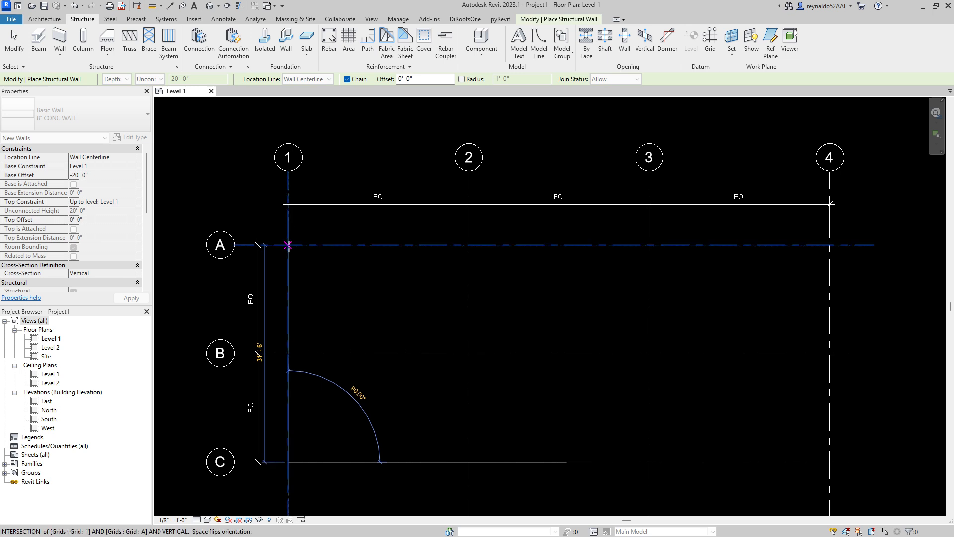
key("Escape")
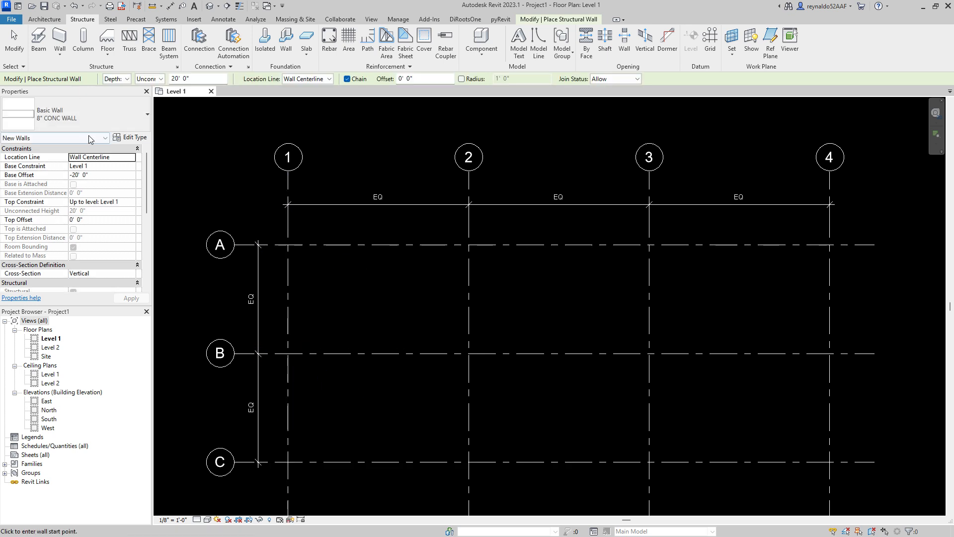
Start a structural wall of type 8" CONC WALL with Wall Centerline as its location line, abandoning the first segment along grid 1
left_click(60, 55)
left_click(79, 71)
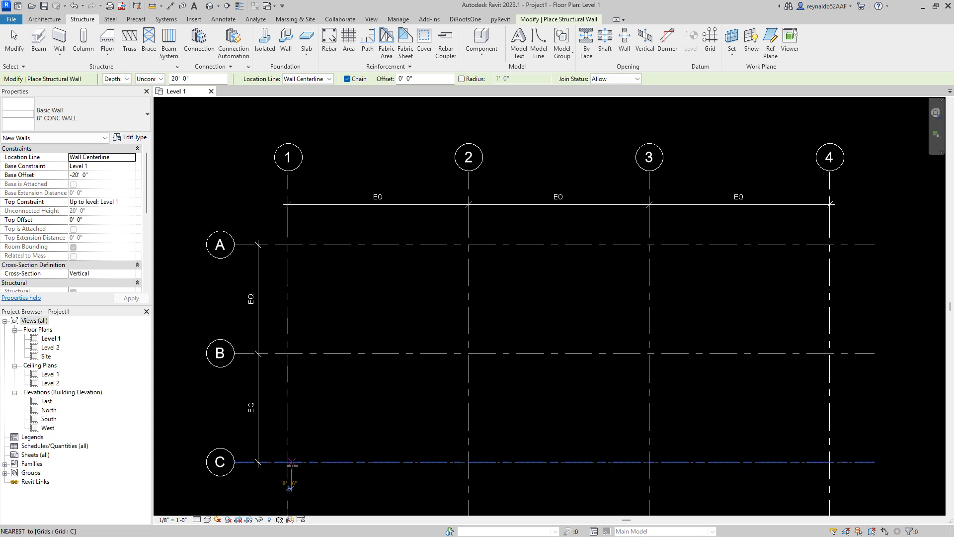
left_click(329, 79)
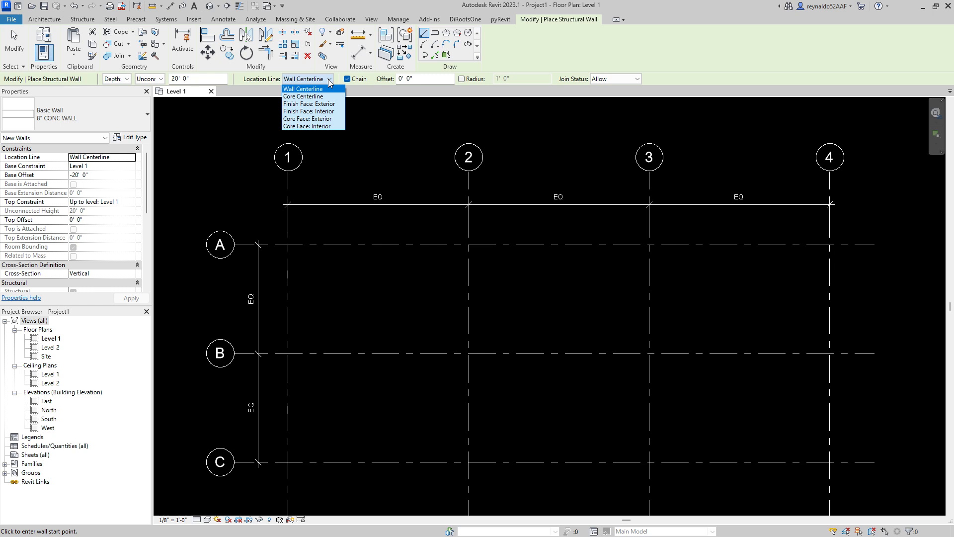
left_click(306, 90)
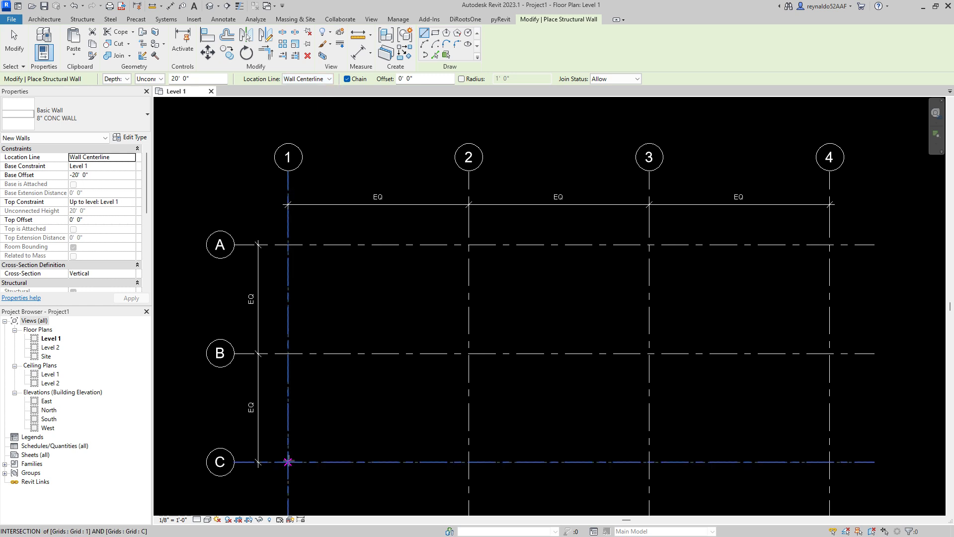
left_click(288, 461)
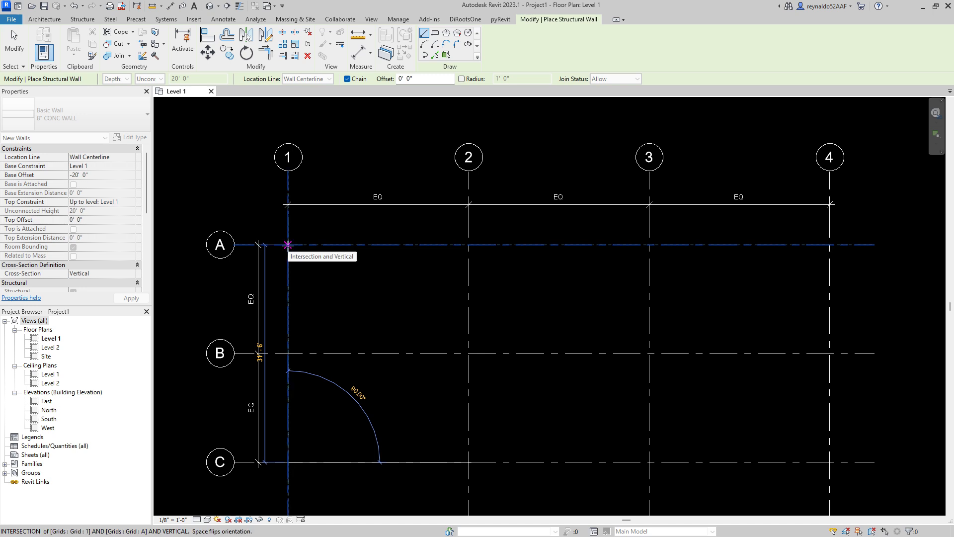
key("Escape")
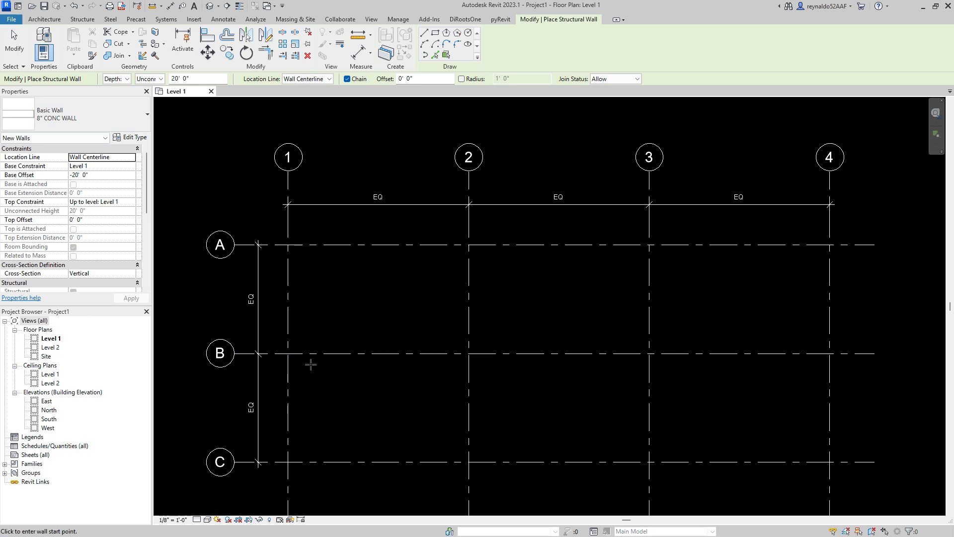
Define the new walls by height instead of depth, running from Level 1 up to Level 2
left_click(117, 80)
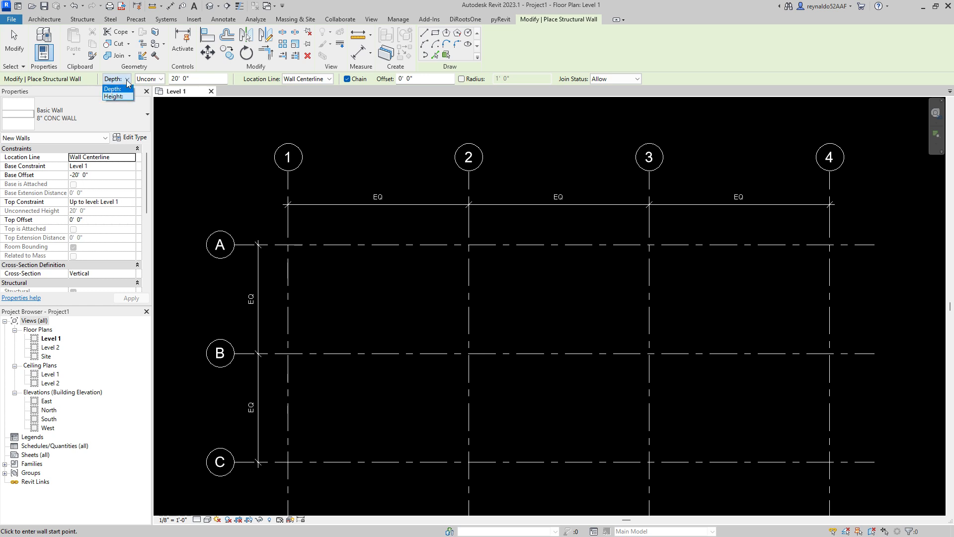
left_click(120, 98)
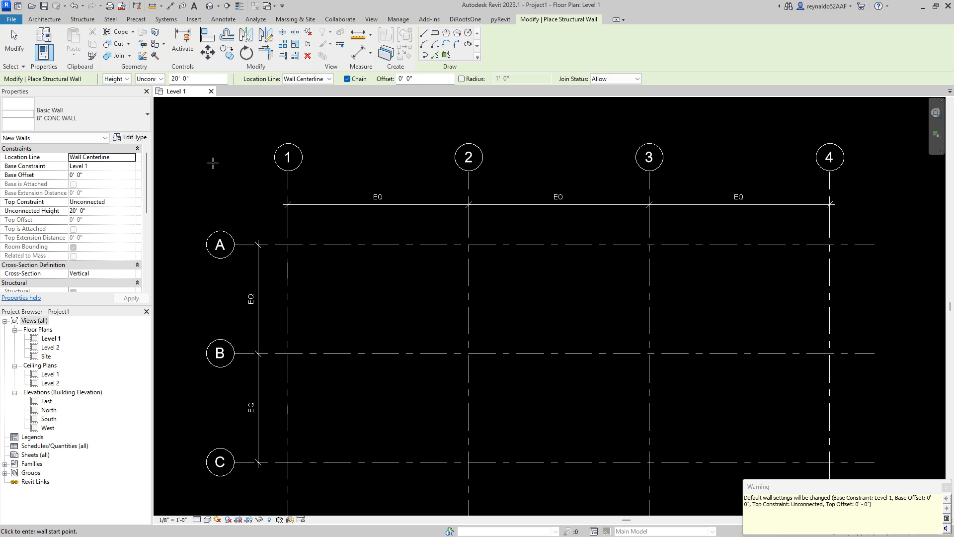
left_click(160, 79)
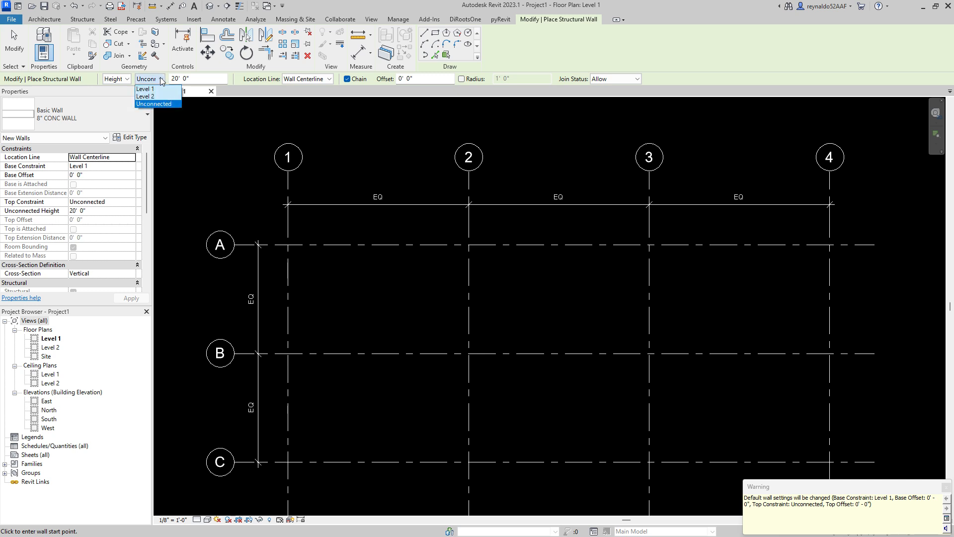
left_click(147, 97)
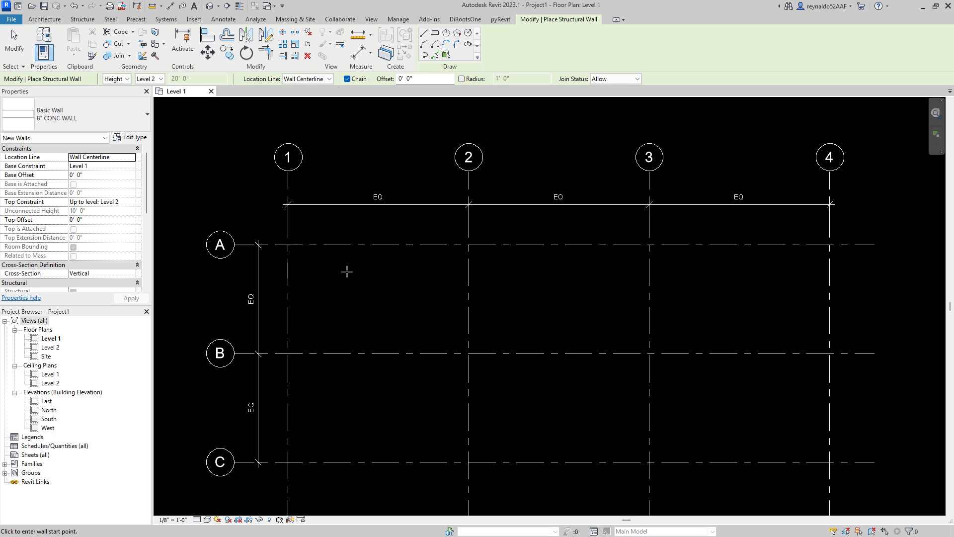
Draw the walls as a rectangle from the grid 1/C intersection to the grid 4/A intersection
left_click(443, 244)
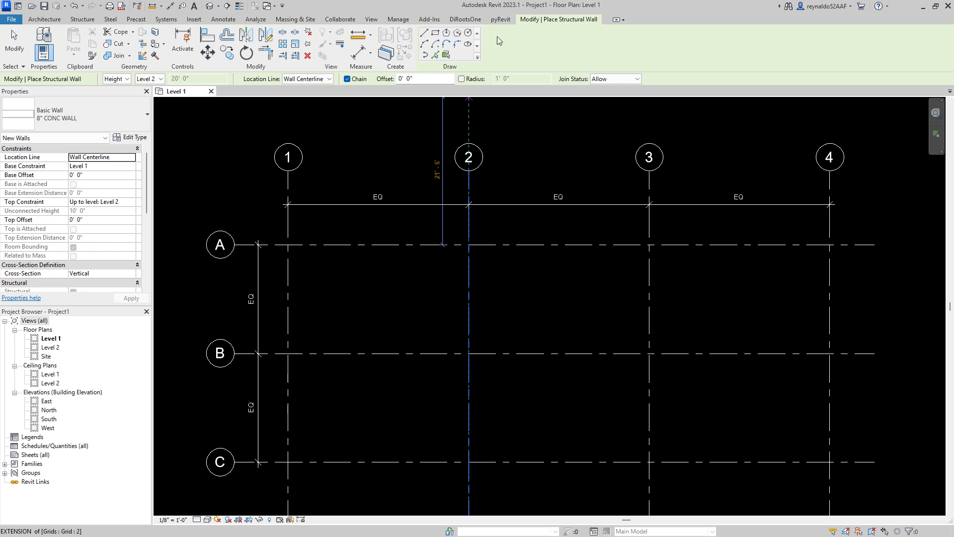
left_click(435, 34)
left_click(289, 462)
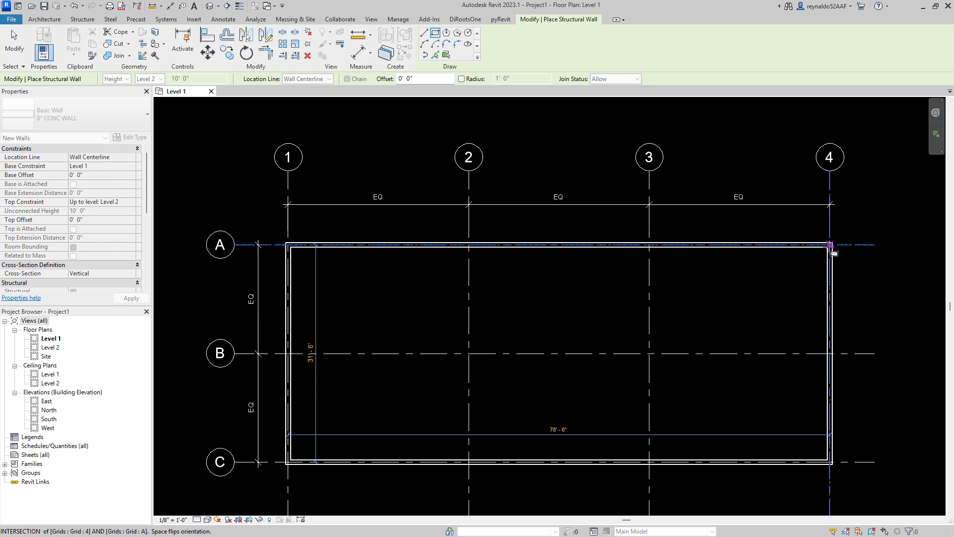
left_click(833, 247)
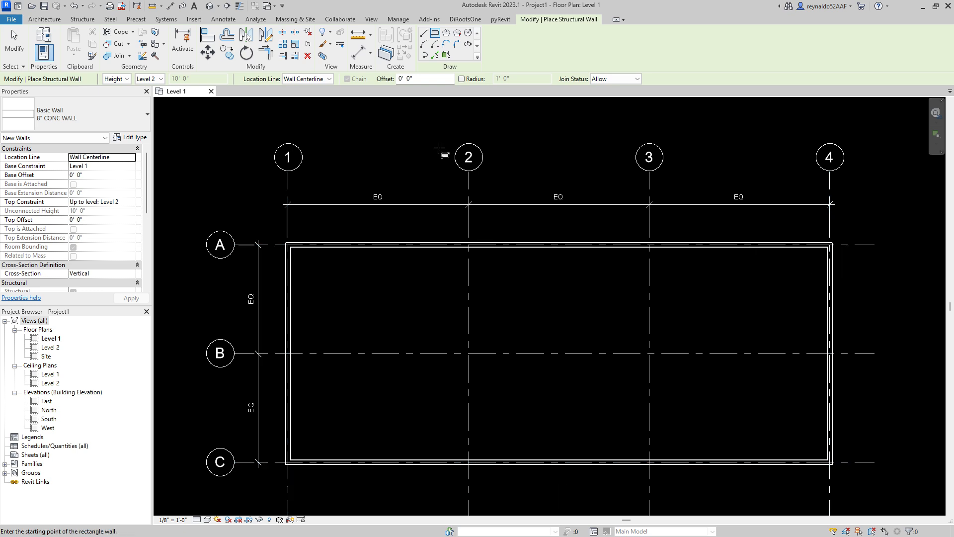
Open the default 3D view to show the rectangular concrete walls, and end the wall command
left_click(210, 6)
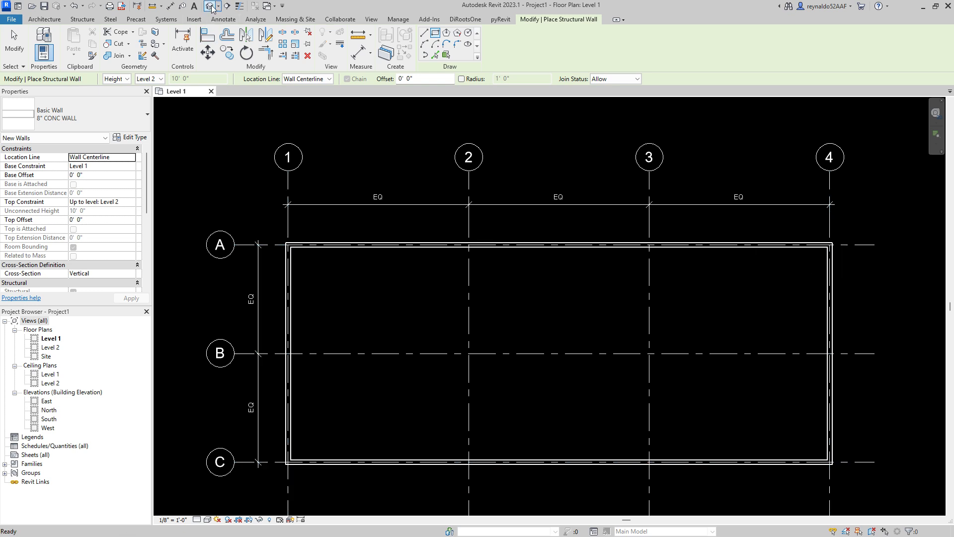
scroll(681, 423, "up", 3)
mouse_move(662, 410)
middle_mouse_down("shift")
mouse_move(734, 388)
mouse_move(573, 437)
mouse_move(517, 422)
mouse_move(568, 375)
mouse_move(659, 368)
mouse_move(673, 336)
mouse_move(603, 415)
mouse_move(651, 358)
mouse_move(662, 373)
mouse_move(635, 379)
middle_mouse_up("shift")
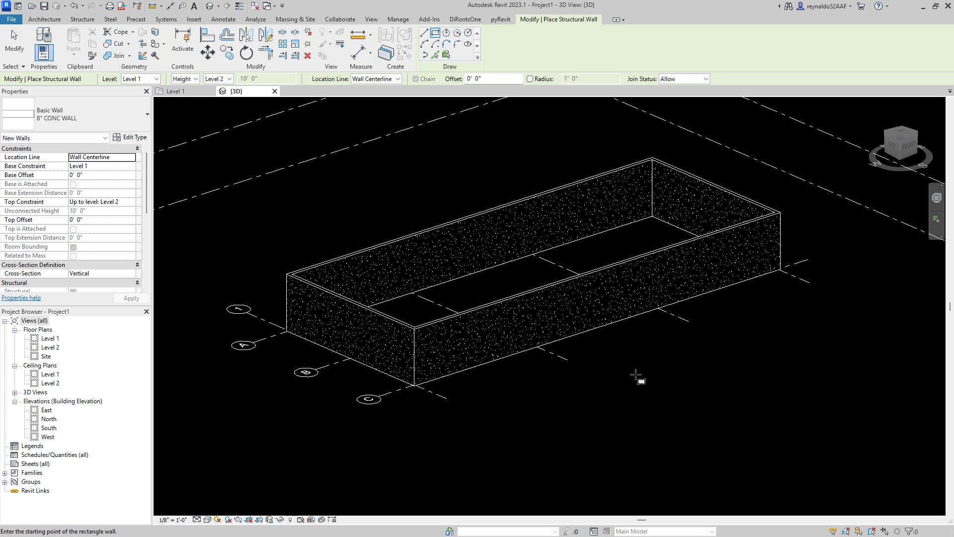
key("Escape")
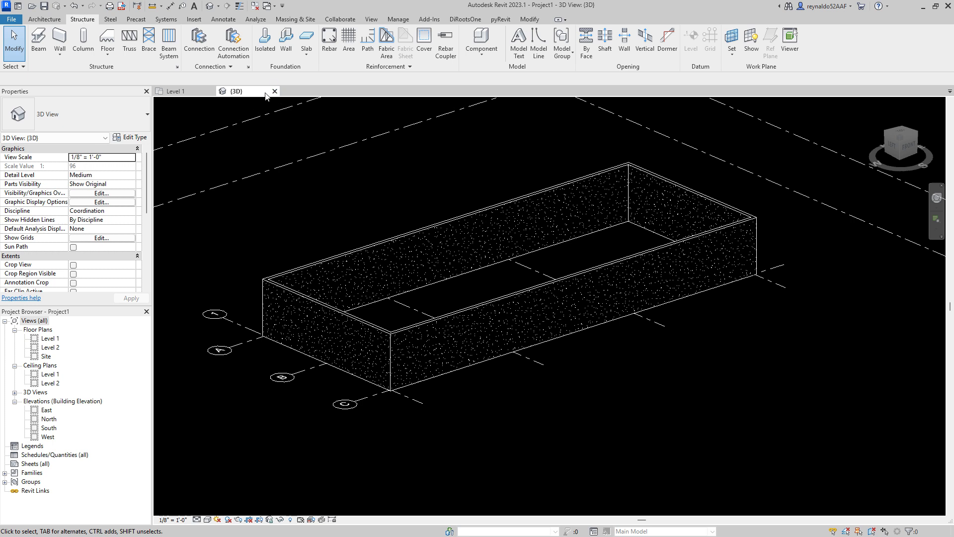
Place Bearing Footing - 36" x 12" wall foundations under all four concrete walls
left_click(286, 46)
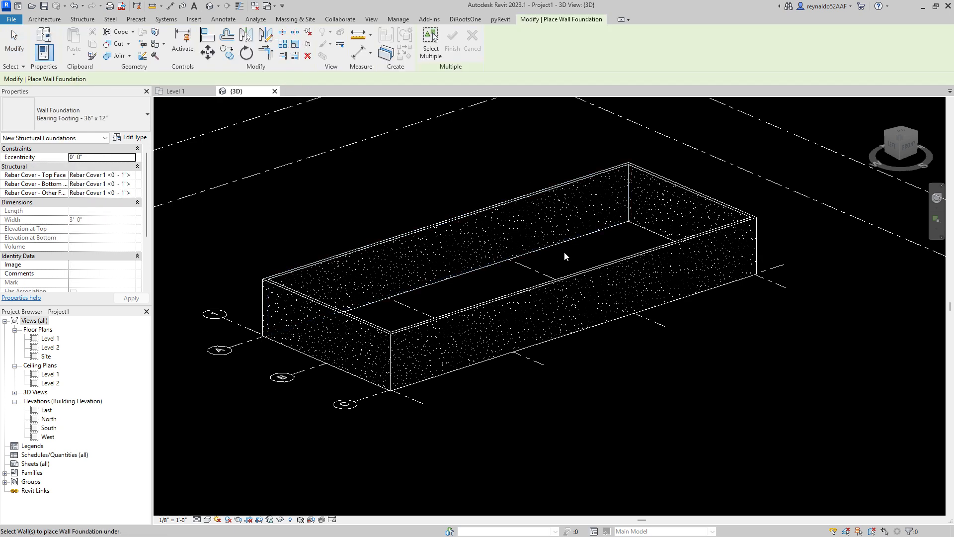
left_click(579, 280)
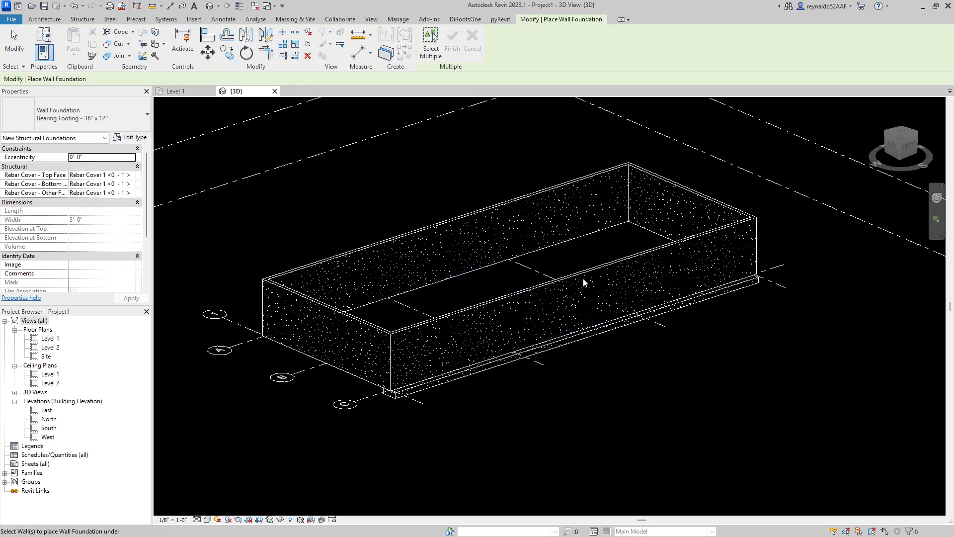
scroll(486, 398, "up", 3)
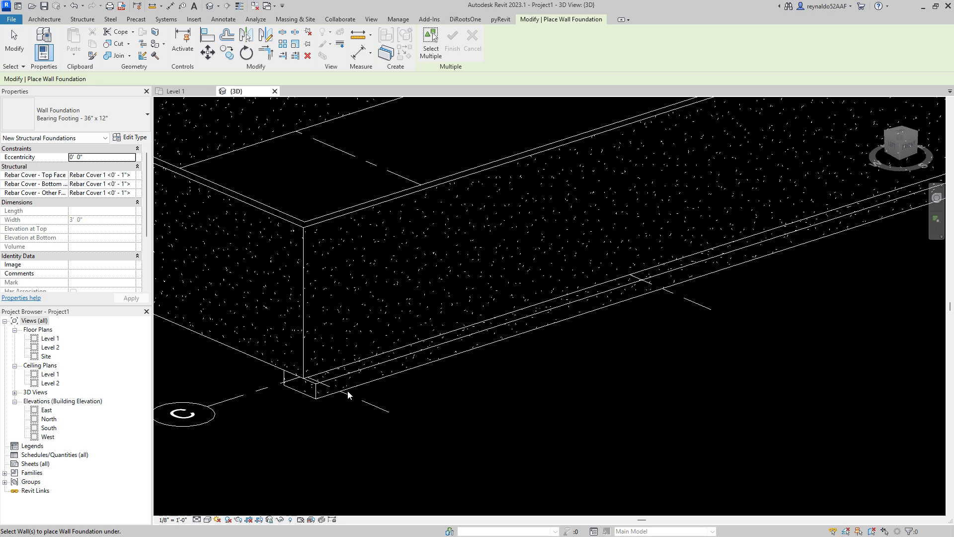
scroll(511, 366, "down", 3)
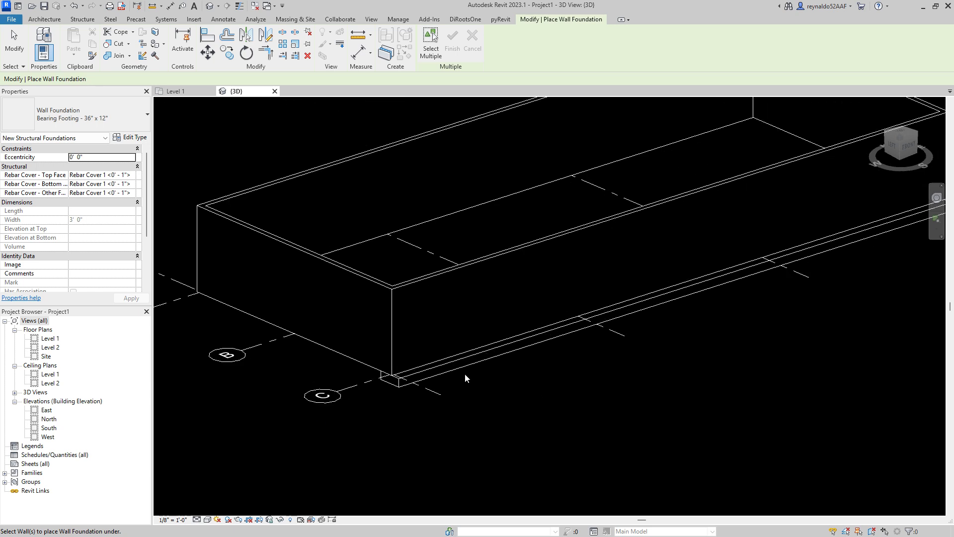
left_click(323, 265)
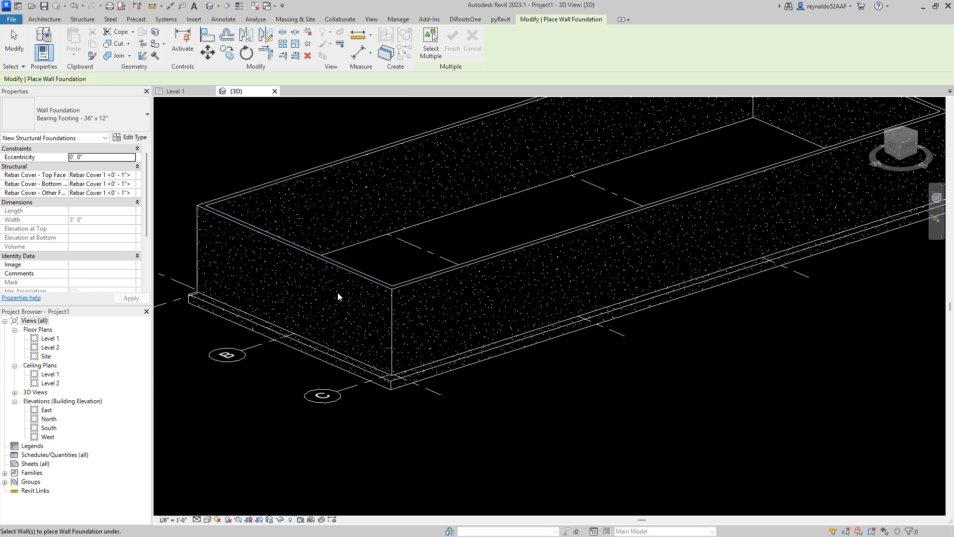
scroll(472, 398, "down", 2)
middle_click_drag(473, 397, 539, 317, "shift")
left_click(512, 260)
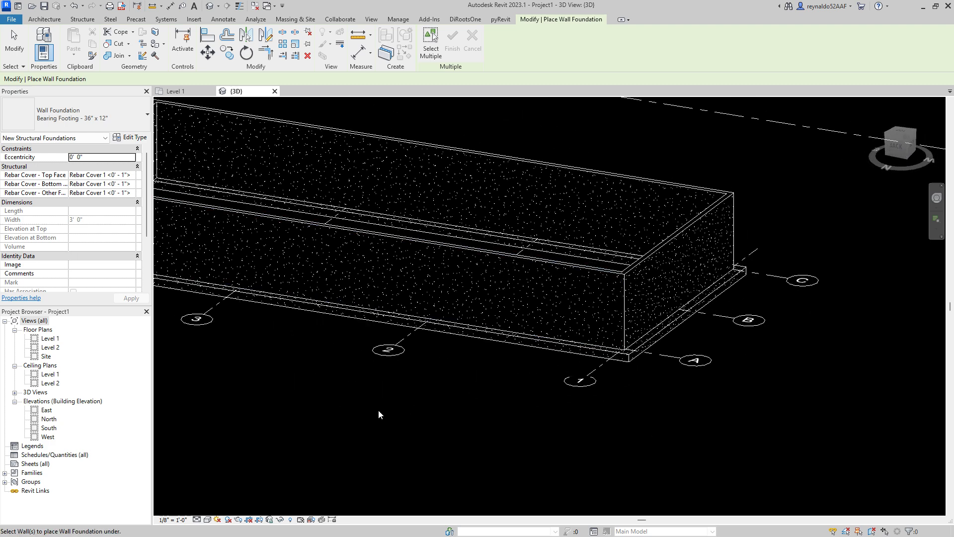
middle_click_drag(379, 413, 368, 318, "shift")
key("Escape")
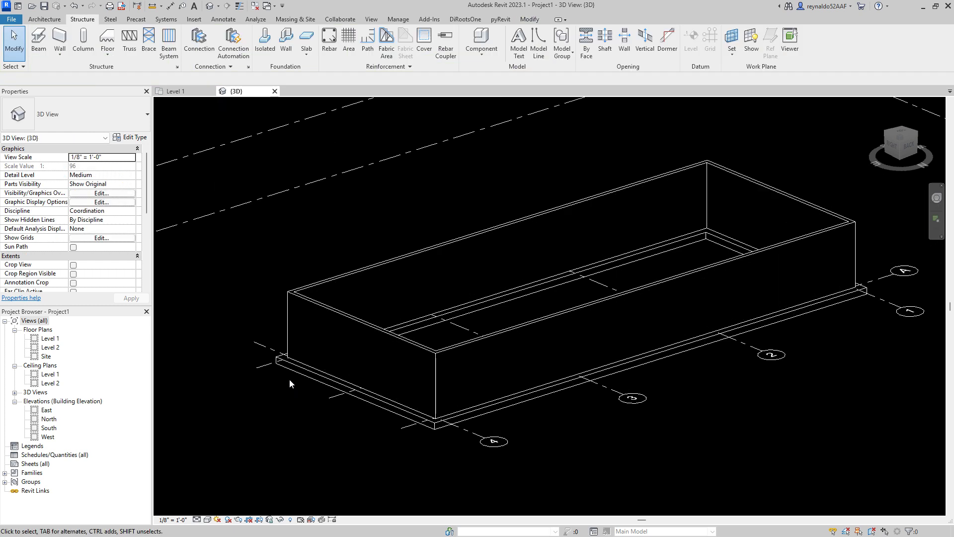
Examine the walls and footings in 3D and in the North elevation, checking their position relative to the levels
scroll(289, 379, "down", 2)
middle_click_drag(305, 383, 317, 434, "shift")
middle_click_drag(521, 437, 500, 378, "shift")
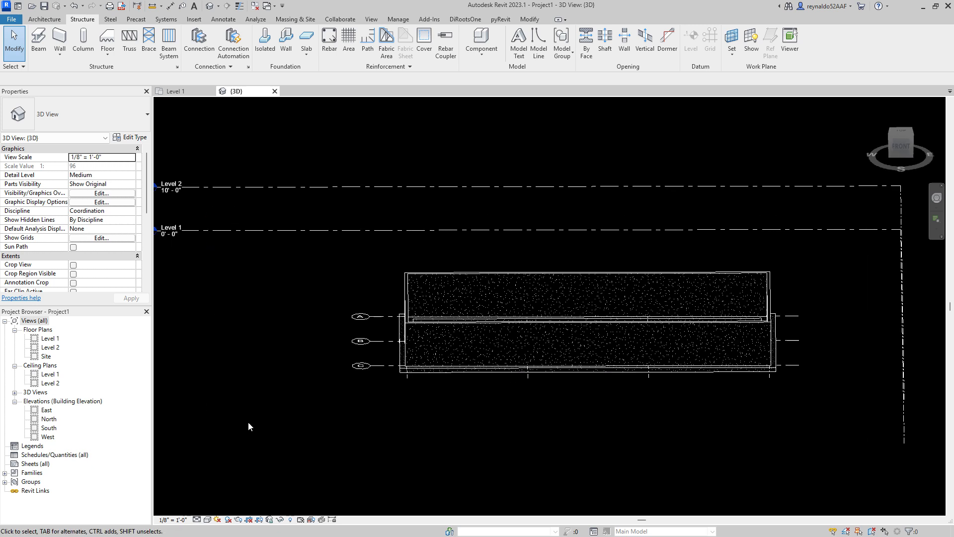
double_click(50, 420)
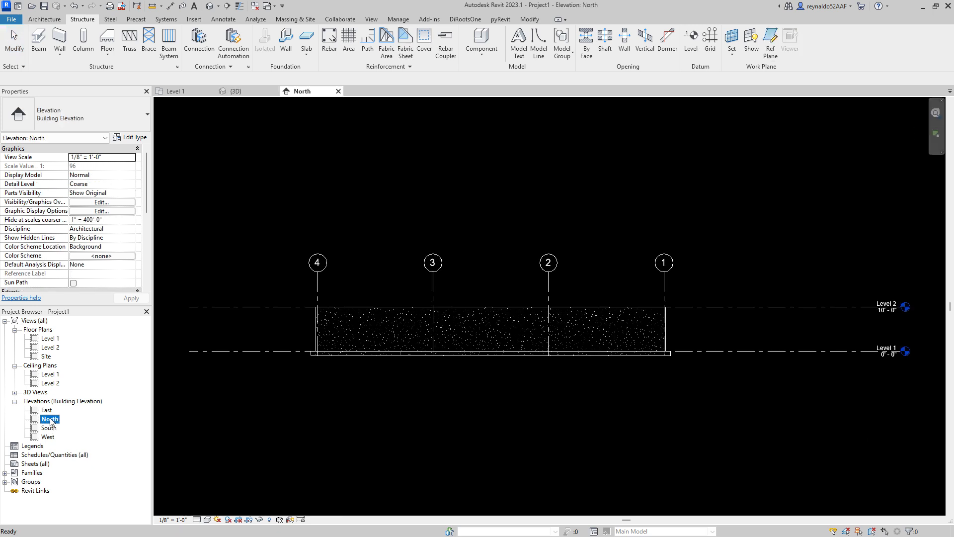
scroll(497, 384, "up", 2)
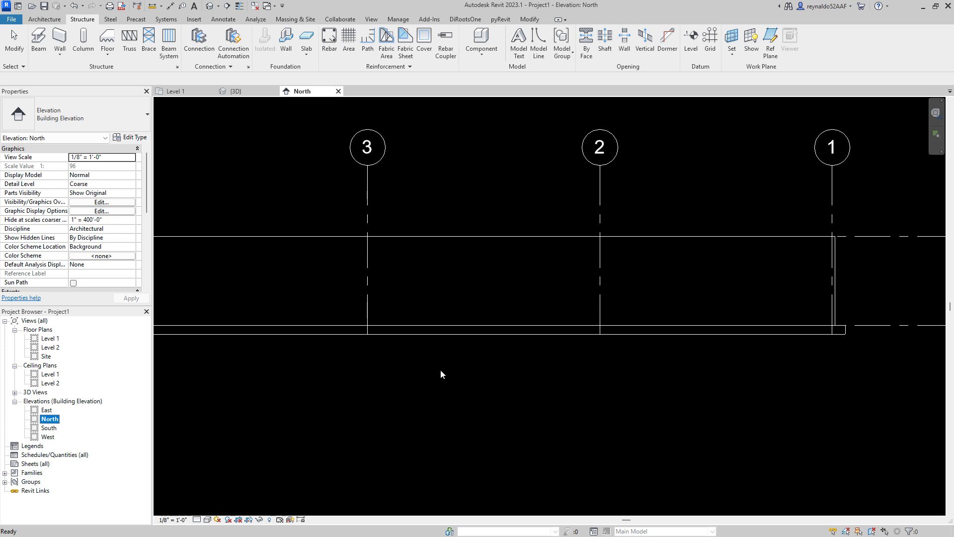
scroll(467, 372, "up", 2)
middle_click_drag(441, 369, 547, 363)
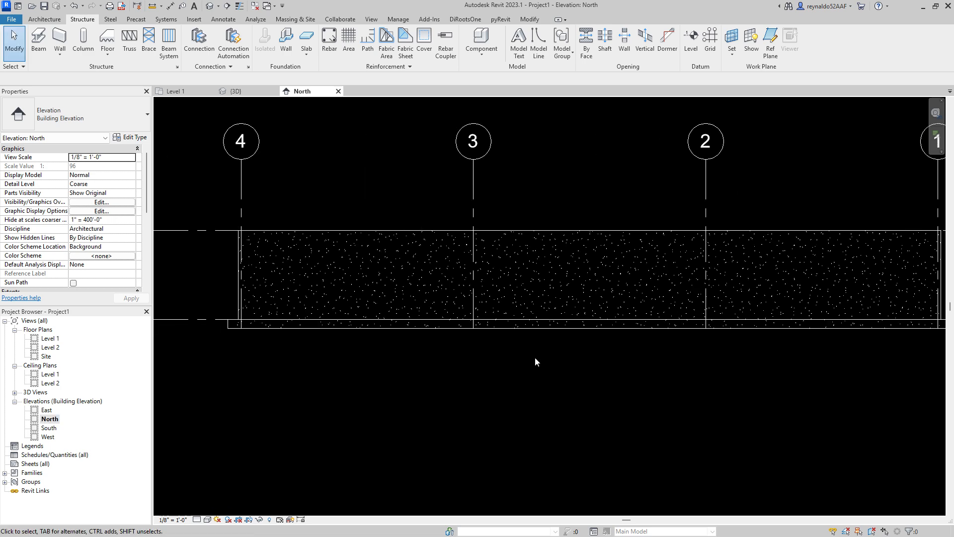
scroll(535, 357, "down", 1)
scroll(583, 356, "down", 1)
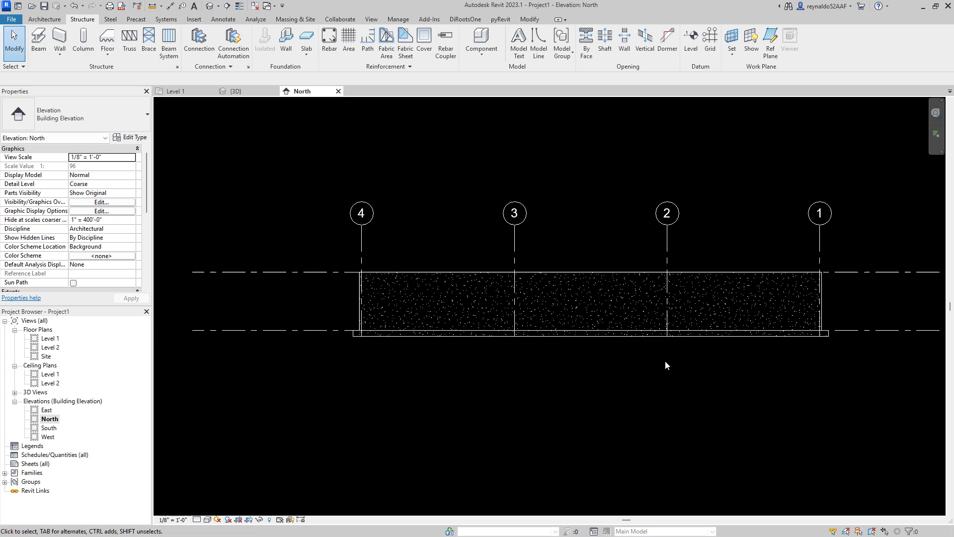
middle_click_drag(664, 362, 432, 362)
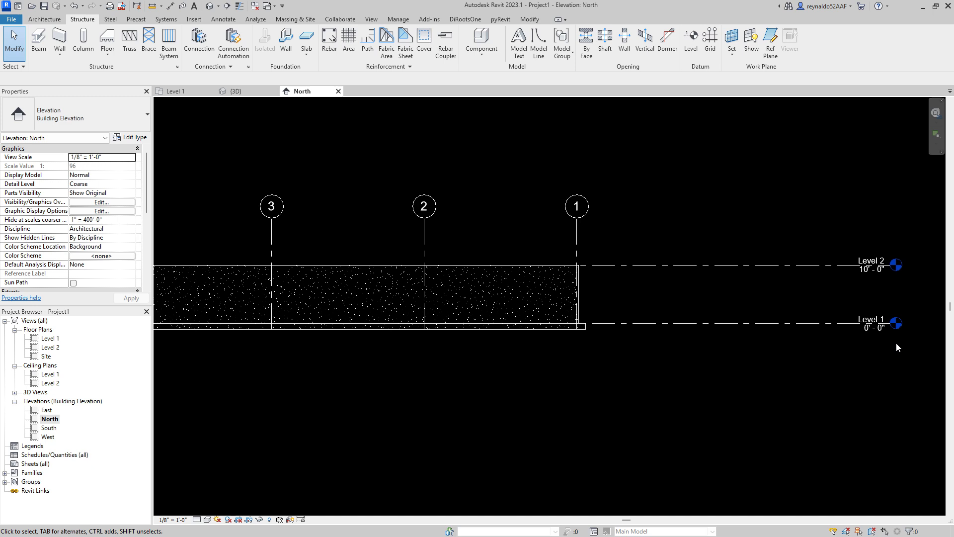
Rename Level 1 to GROUND LEVEL in the North elevation, and rename its corresponding views as well
scroll(895, 344, "up", 2)
middle_click_drag(892, 344, 675, 343)
left_click(637, 307)
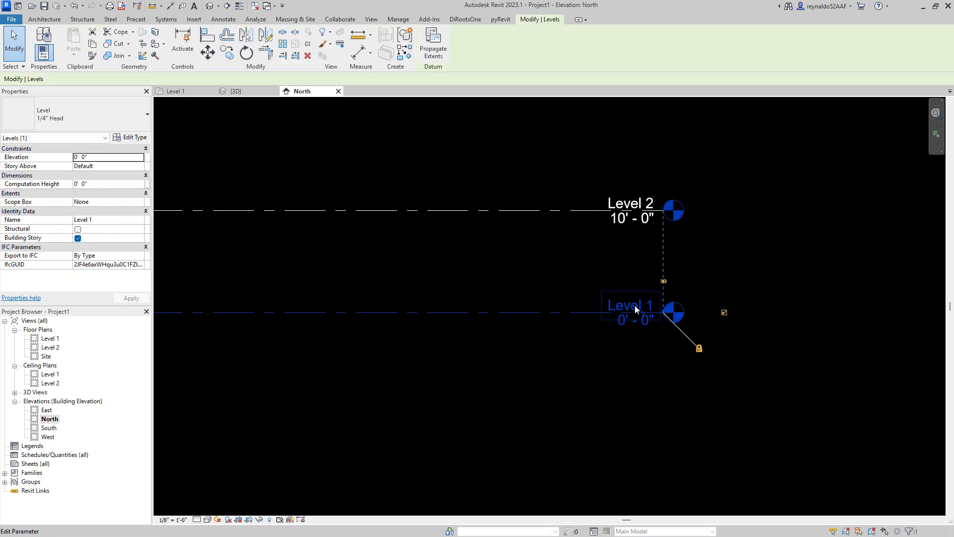
left_click(634, 305)
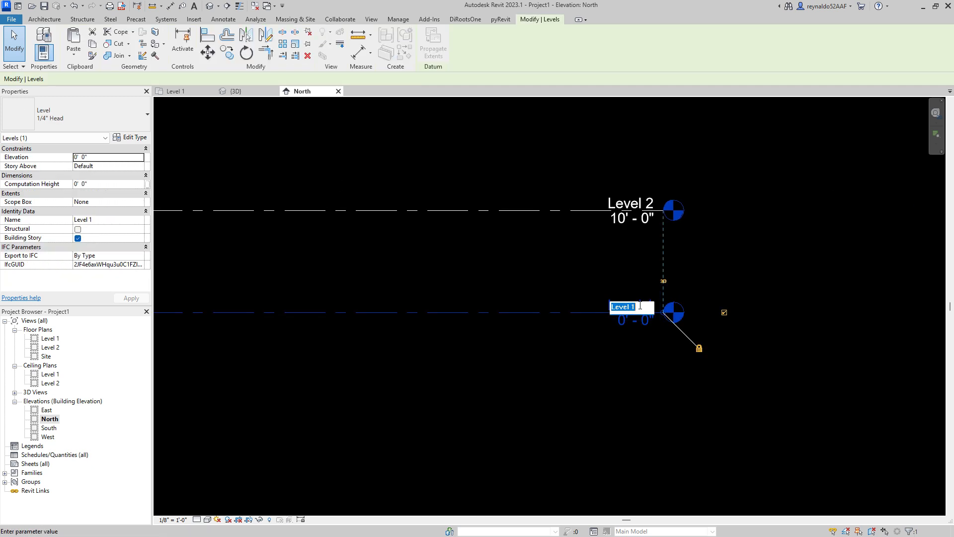
key("BackSpace")
type("GR")
type("OUND LEVEL")
key("Return")
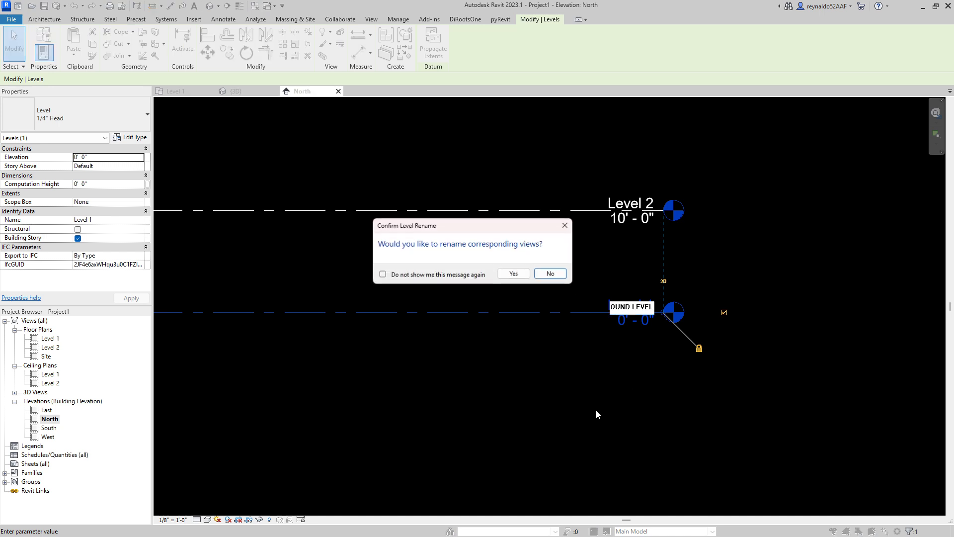
left_click(514, 275)
scroll(681, 374, "down", 3)
middle_click_drag(549, 368, 673, 348)
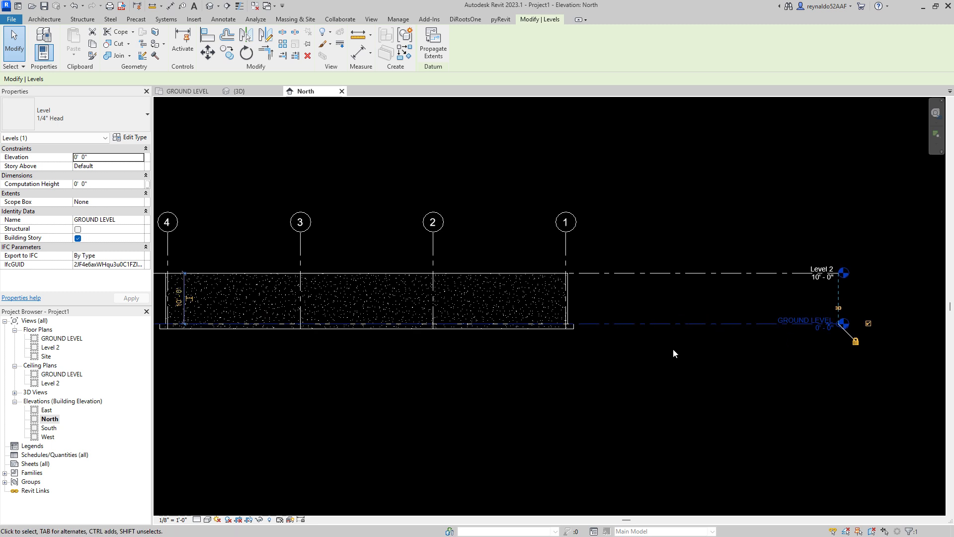
left_click(668, 347)
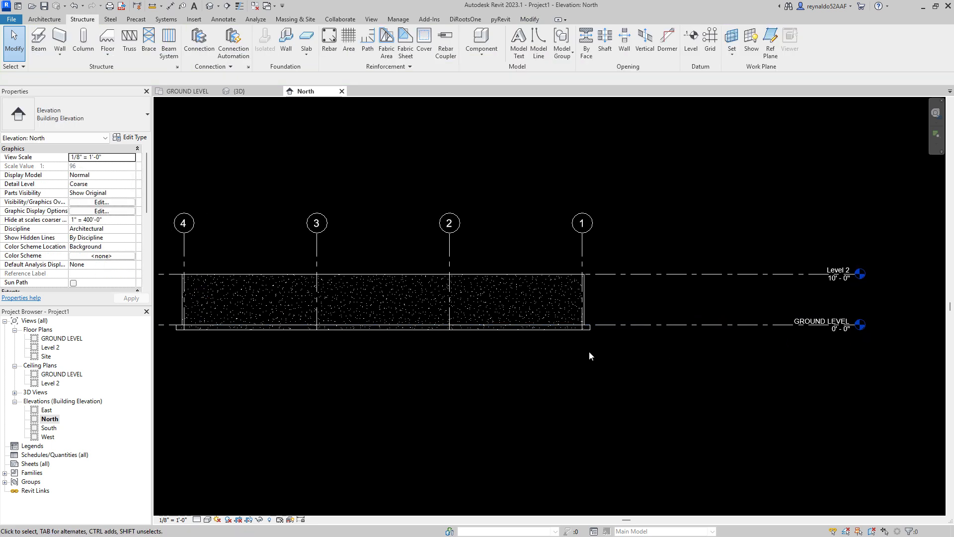
middle_click_drag(589, 351, 642, 344)
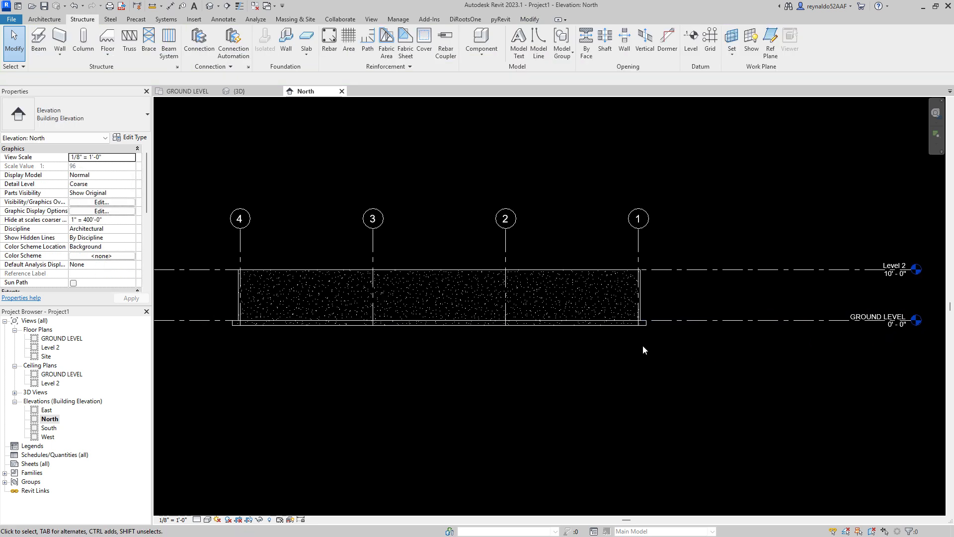
scroll(657, 345, "up", 2)
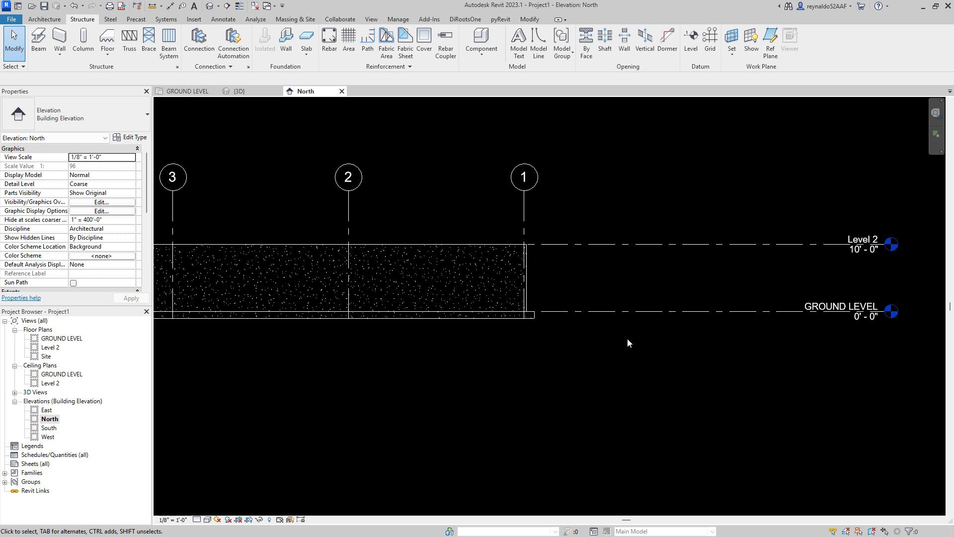
scroll(624, 324, "down", 3)
middle_click_drag(548, 364, 654, 368)
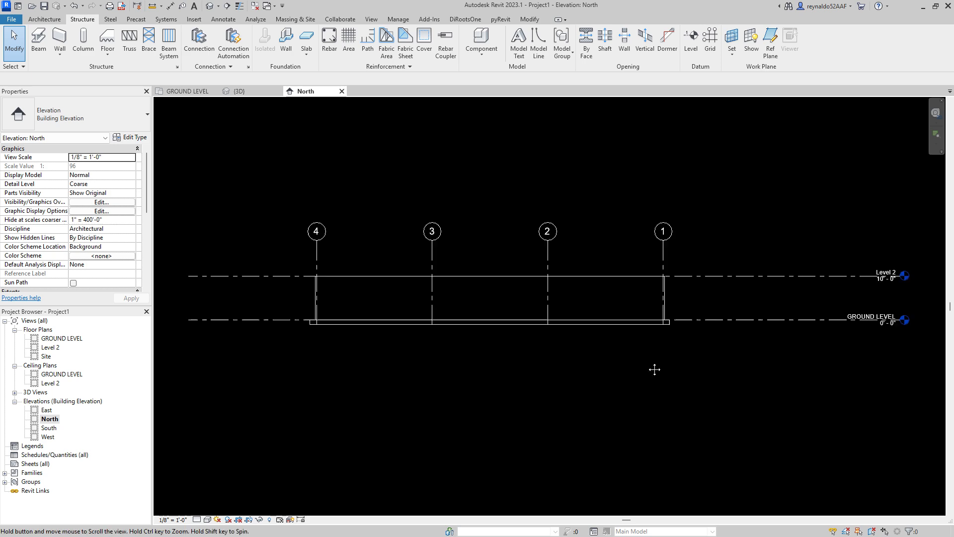
scroll(506, 339, "up", 2)
middle_click_drag(505, 339, 469, 341)
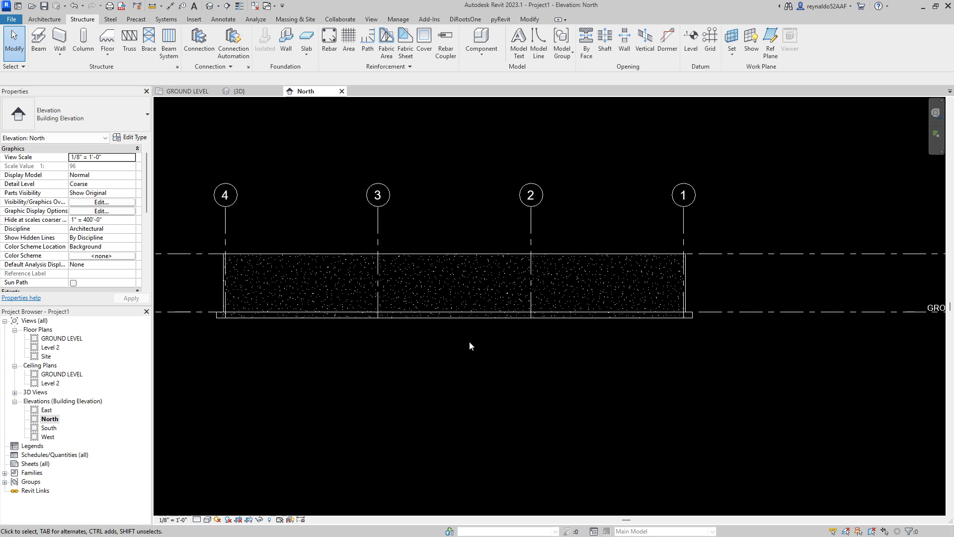
scroll(469, 341, "down", 1)
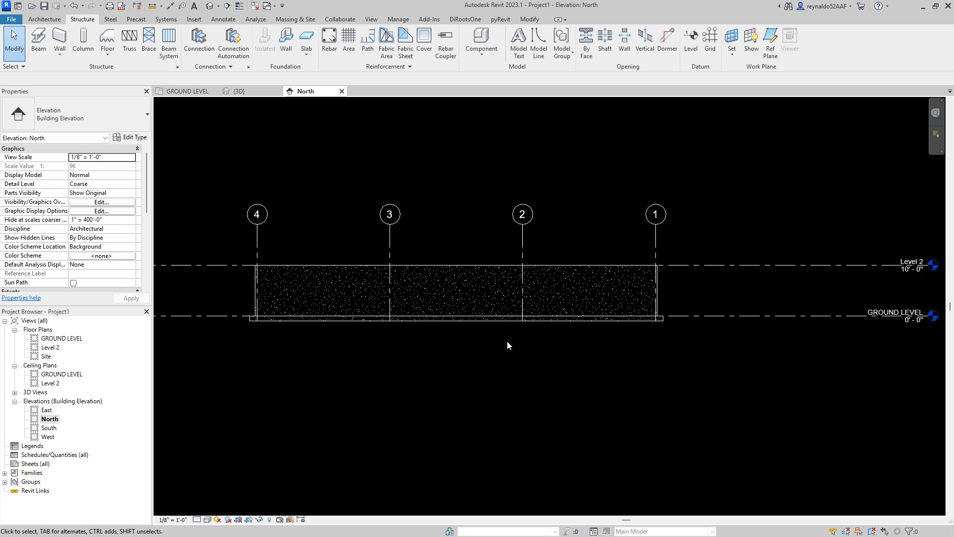
mouse_move(631, 335)
middle_mouse_down()
mouse_move(613, 336)
mouse_move(621, 343)
middle_mouse_up()
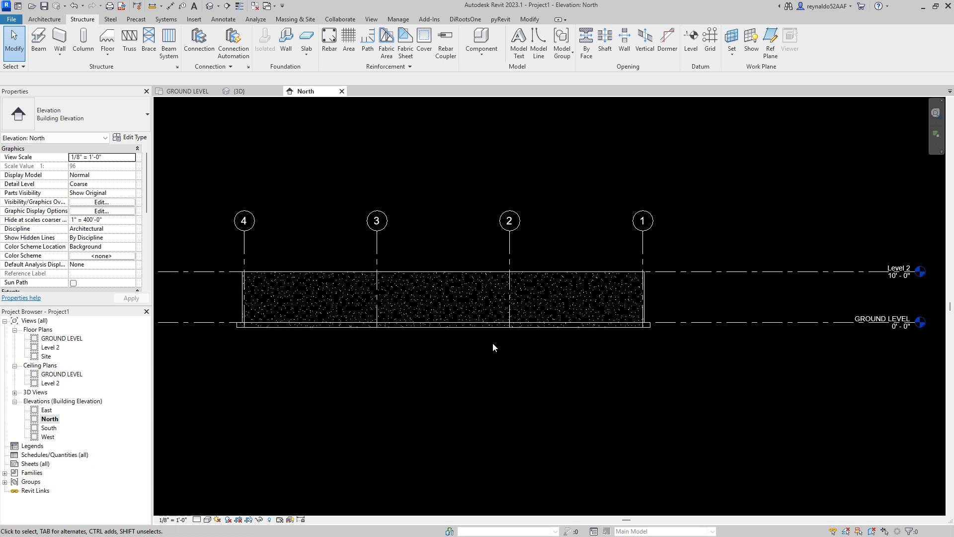
scroll(415, 269, "up", 1)
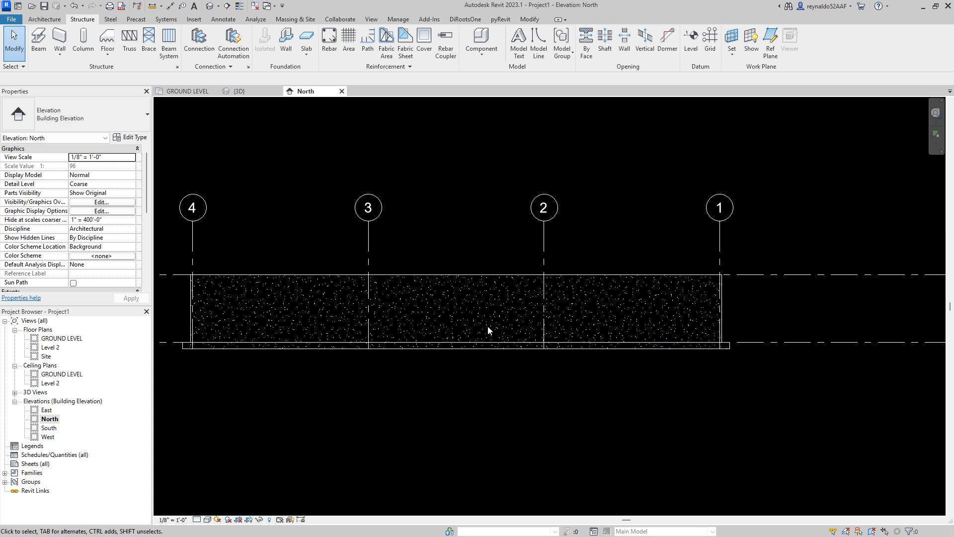
Split the 8" concrete wall in the North elevation at grid lines 3 and 2 with Split Element, and end the command
key("s")
key("l")
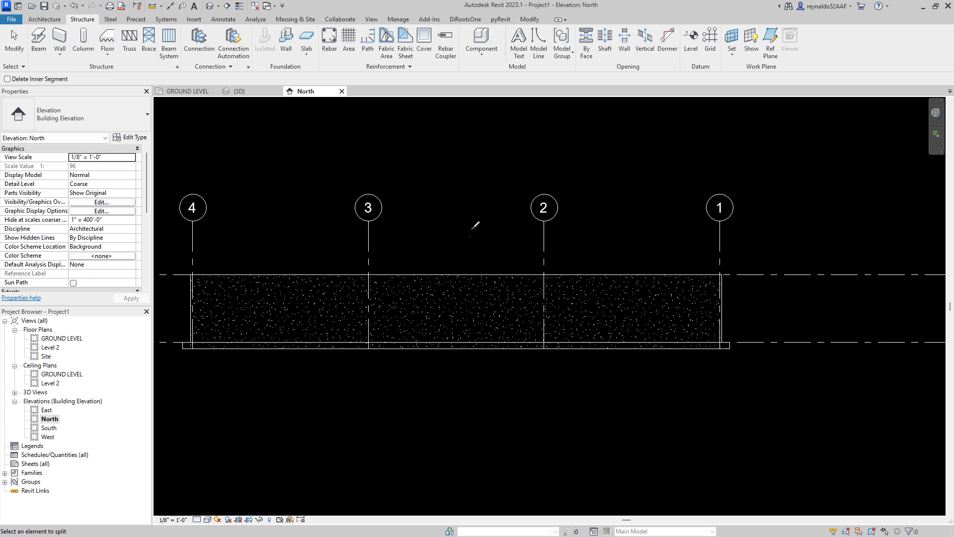
scroll(377, 273, "up", 2)
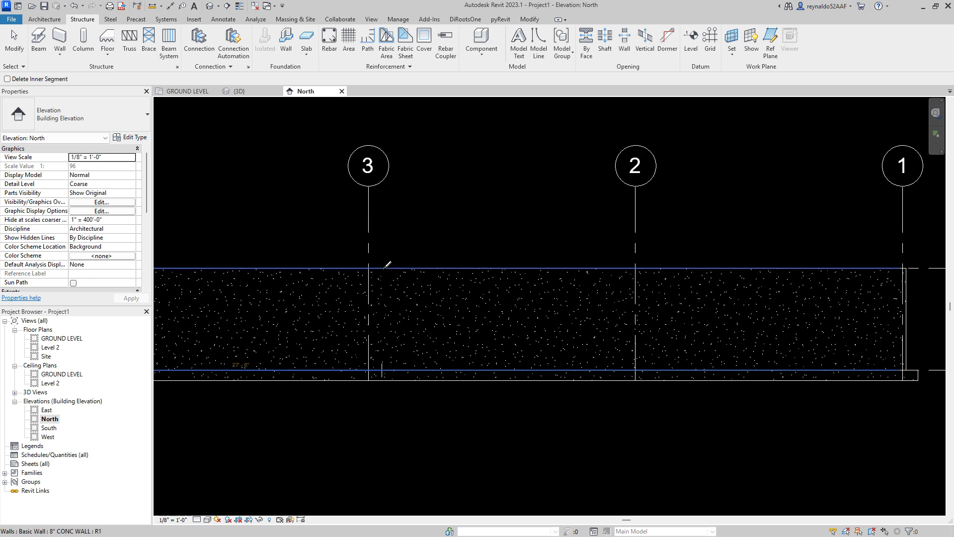
middle_click_drag(387, 264, 467, 237)
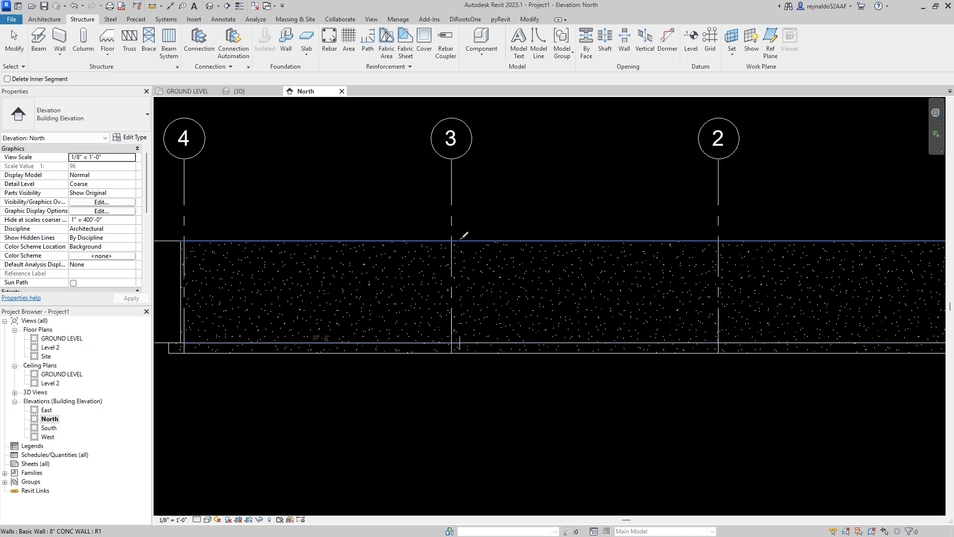
scroll(457, 234, "up", 3)
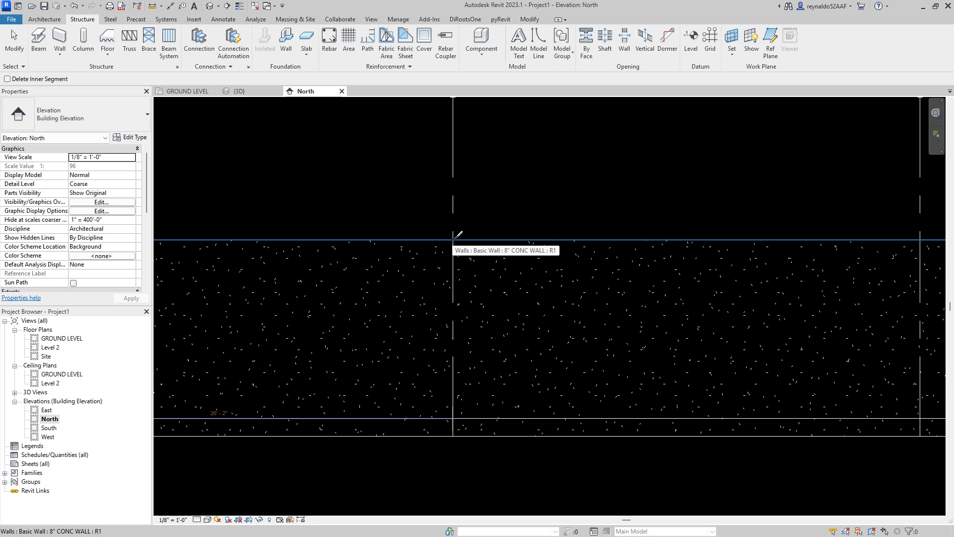
left_click(458, 234)
scroll(462, 263, "down", 2)
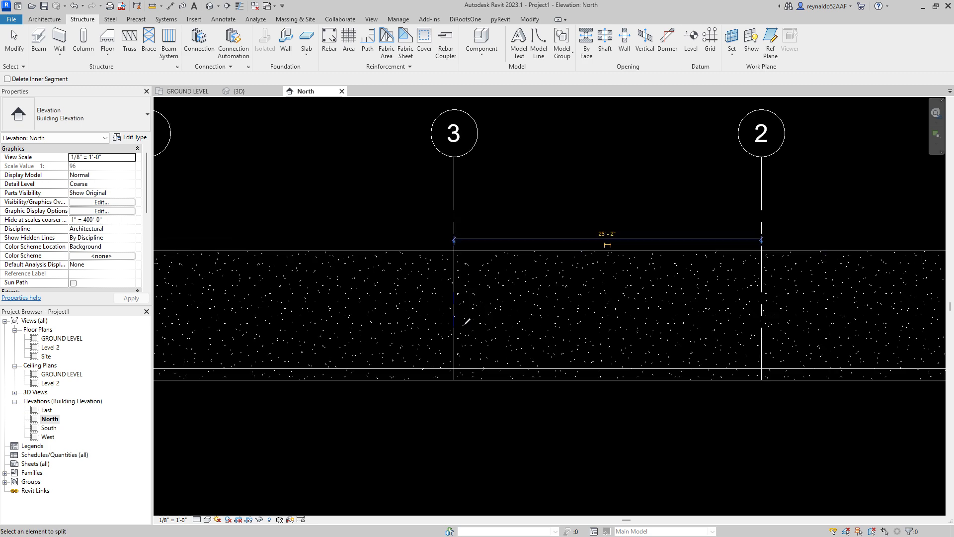
scroll(467, 322, "down", 2)
scroll(724, 268, "up", 2)
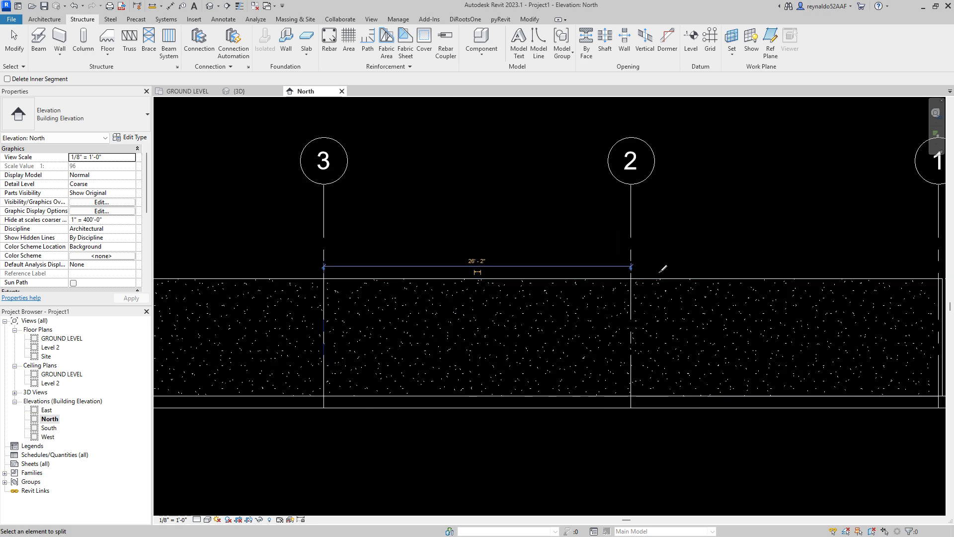
left_click(631, 272)
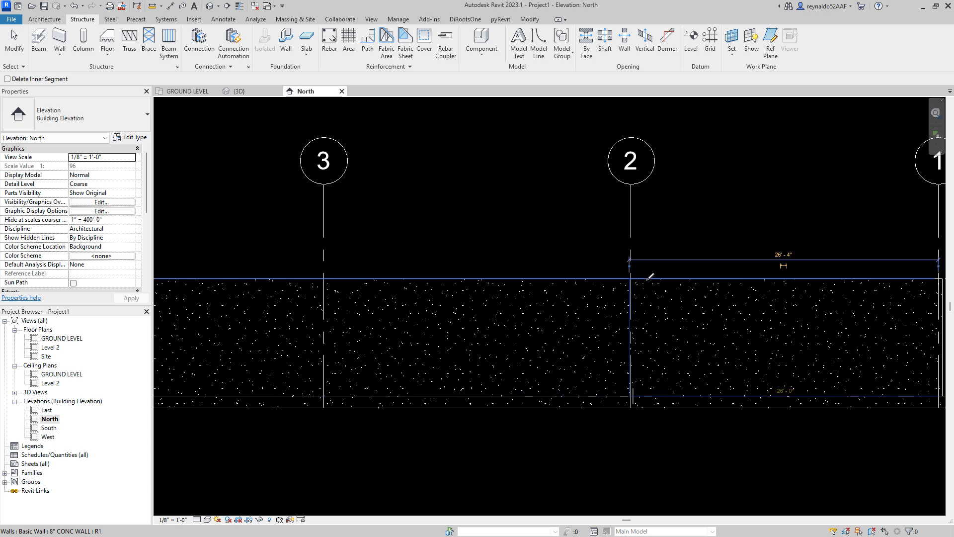
scroll(641, 289, "down", 3)
key("Escape")
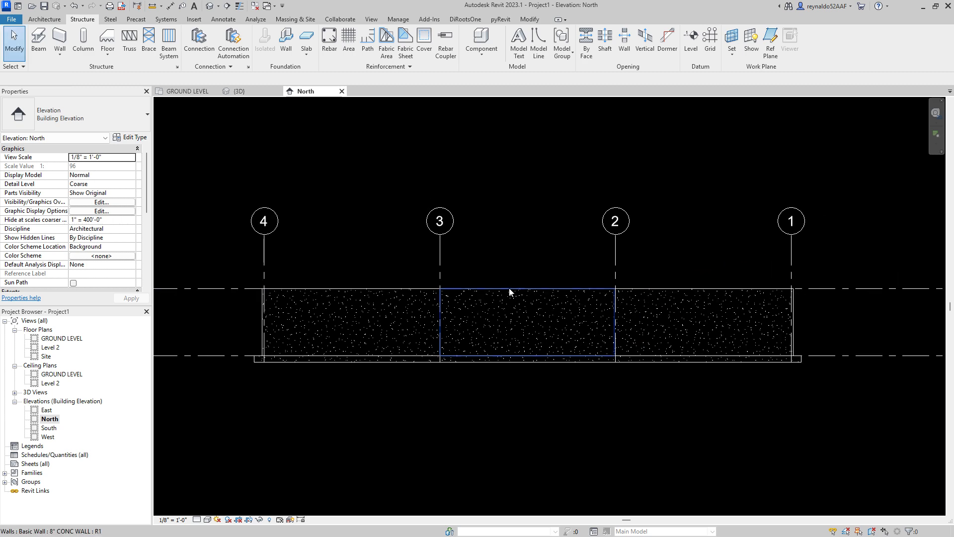
Check the split by selecting each wall segment between grids 4, 3, 2 and 1 in turn, and clear the selection
left_click(509, 290)
key("Escape")
left_click(392, 293)
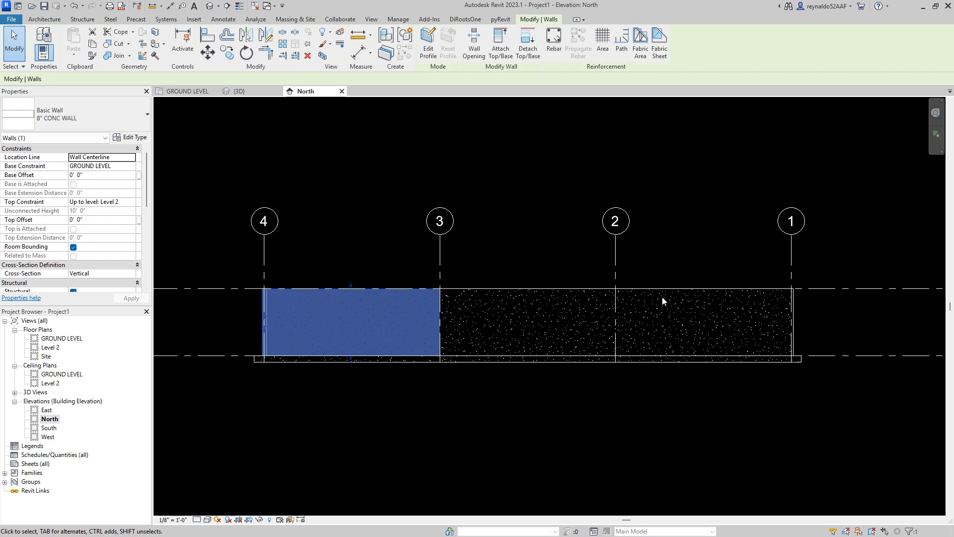
left_click(666, 288)
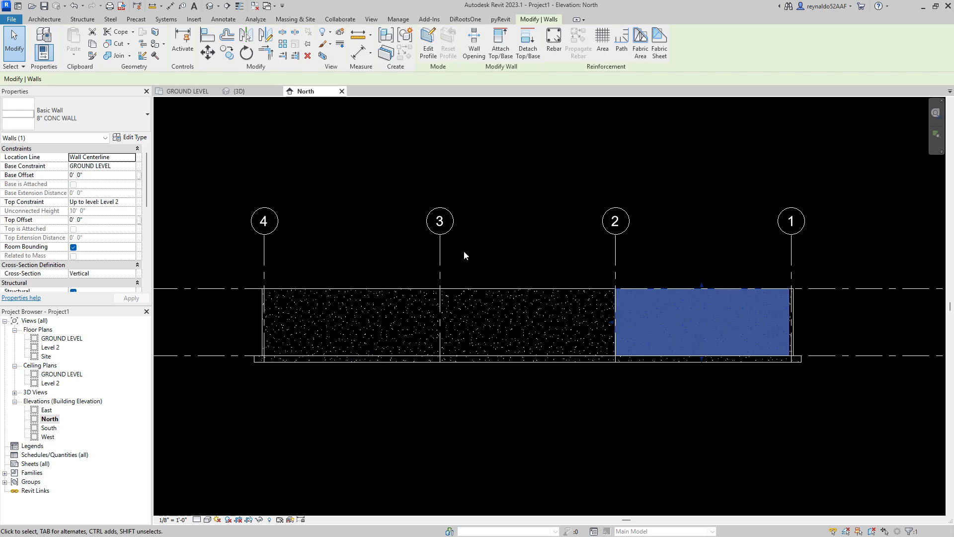
key("Escape")
left_click(420, 288)
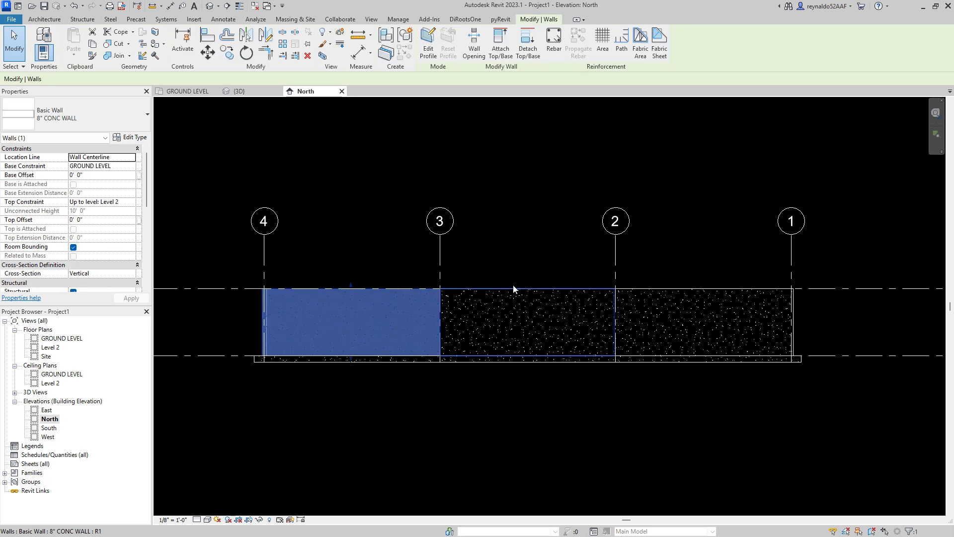
key("Escape")
left_click(511, 290)
left_click(685, 284)
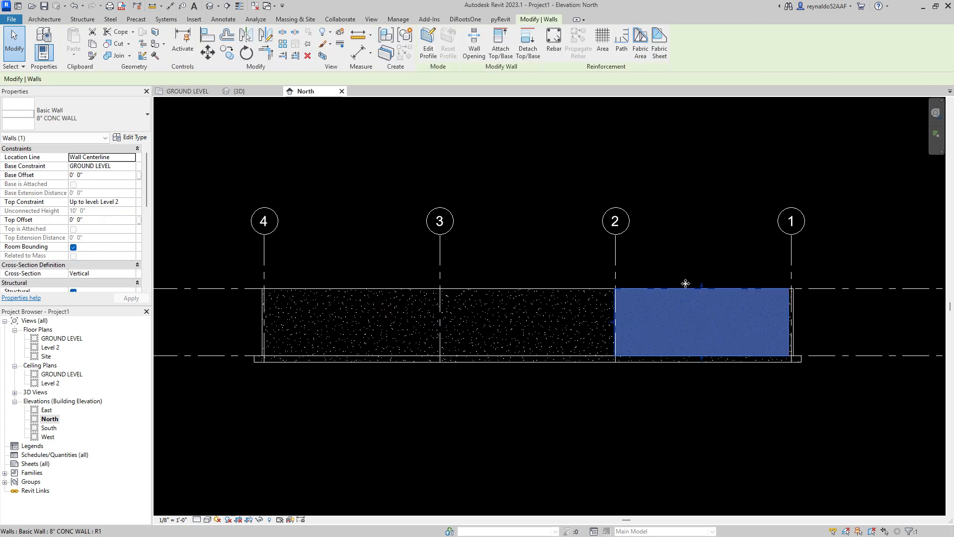
key("Escape")
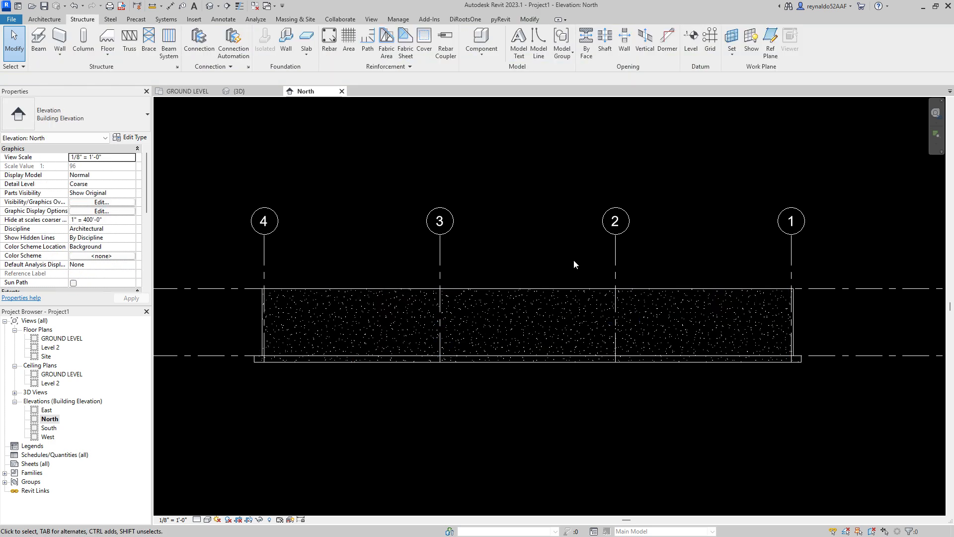
scroll(451, 395, "up", 1)
middle_click_drag(451, 394, 460, 371)
scroll(457, 368, "down", 2)
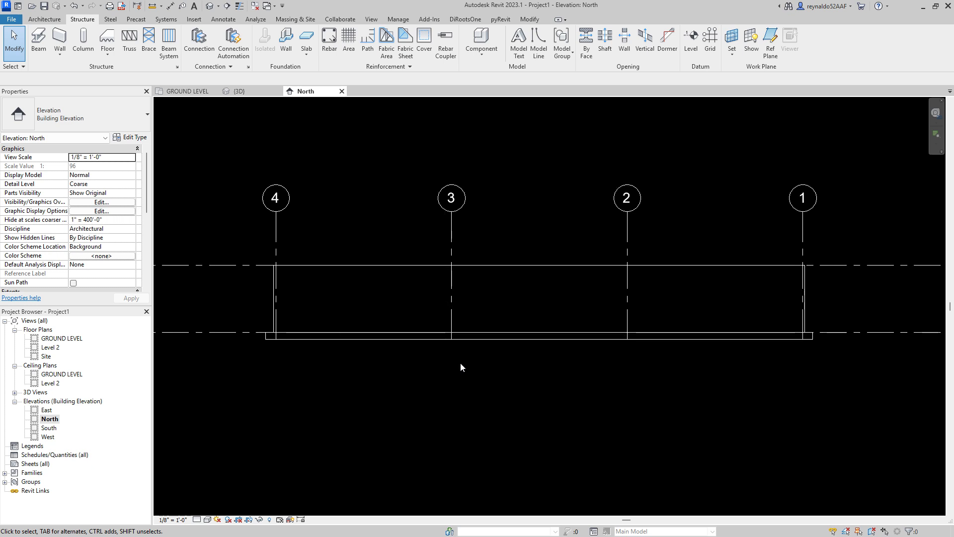
scroll(483, 369, "down", 1)
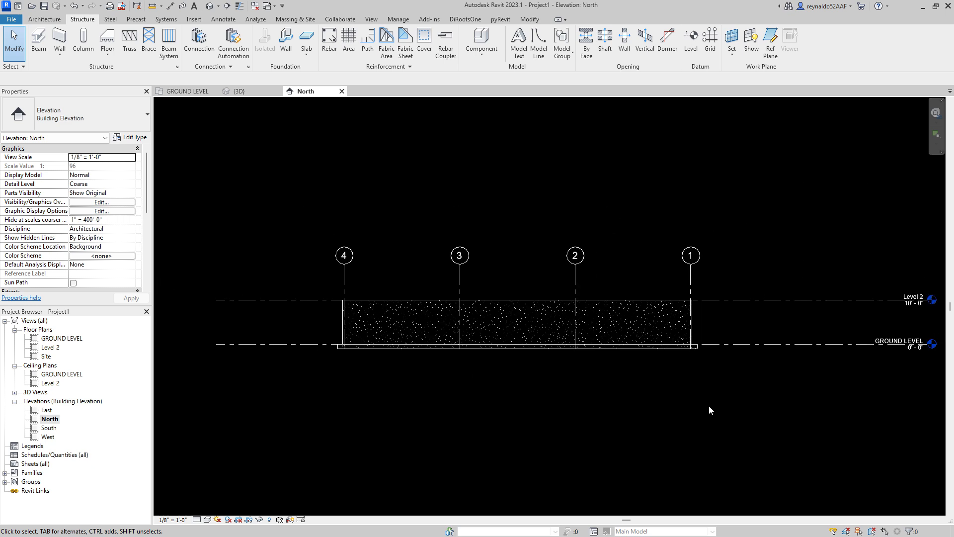
middle_click_drag(709, 405, 640, 389)
scroll(350, 350, "up", 1)
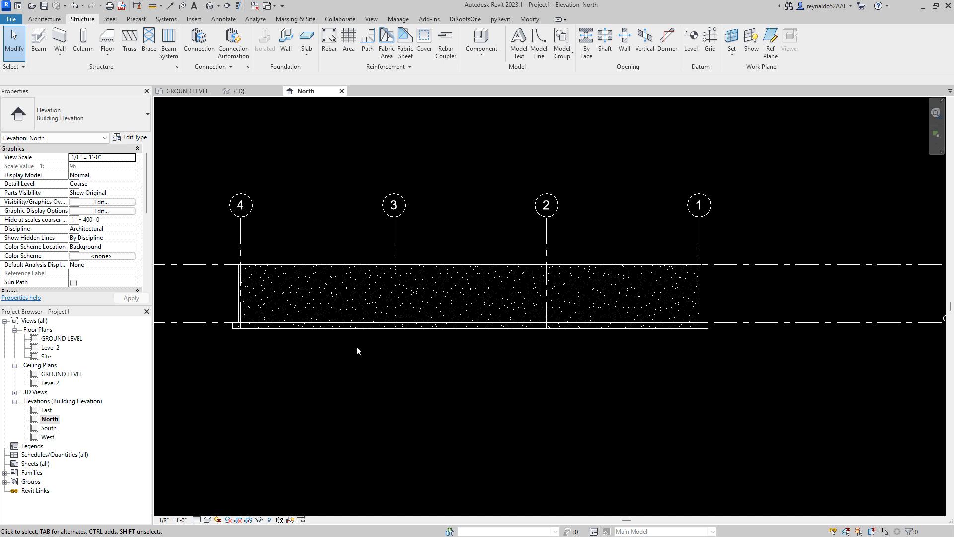
middle_click_drag(798, 374, 663, 363)
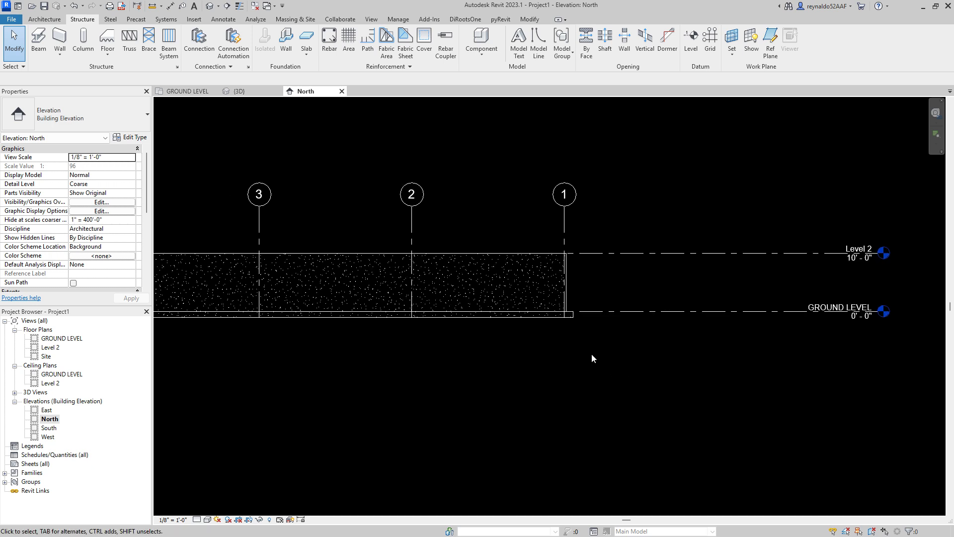
scroll(591, 353, "down", 1)
scroll(739, 344, "up", 1)
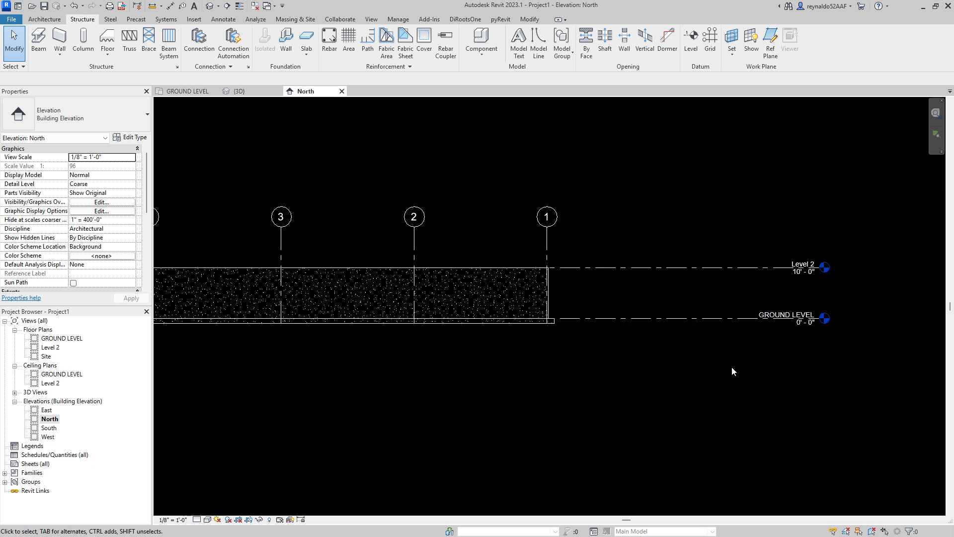
Place a new level about 7'-0" below GROUND LEVEL, with both ends aligned to the existing levels
key("r")
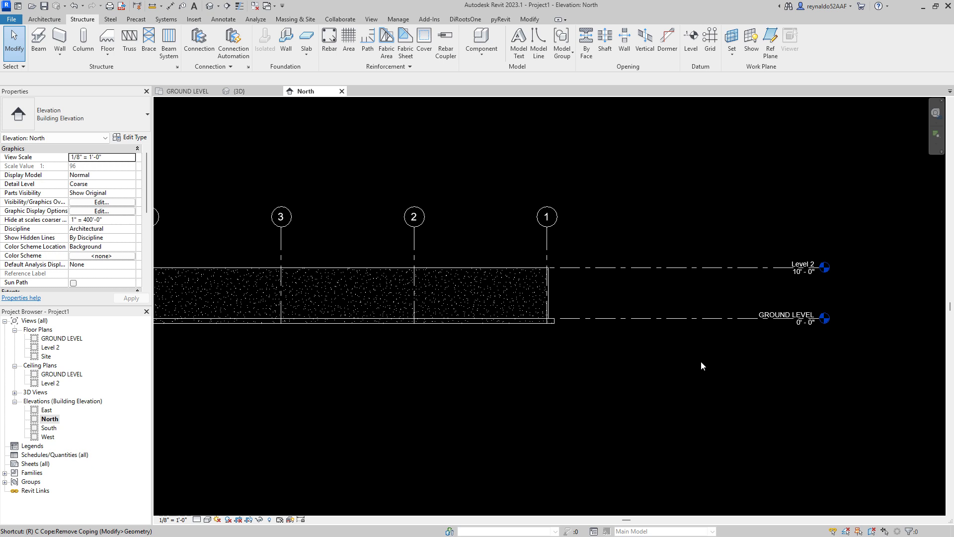
key("l")
key("l")
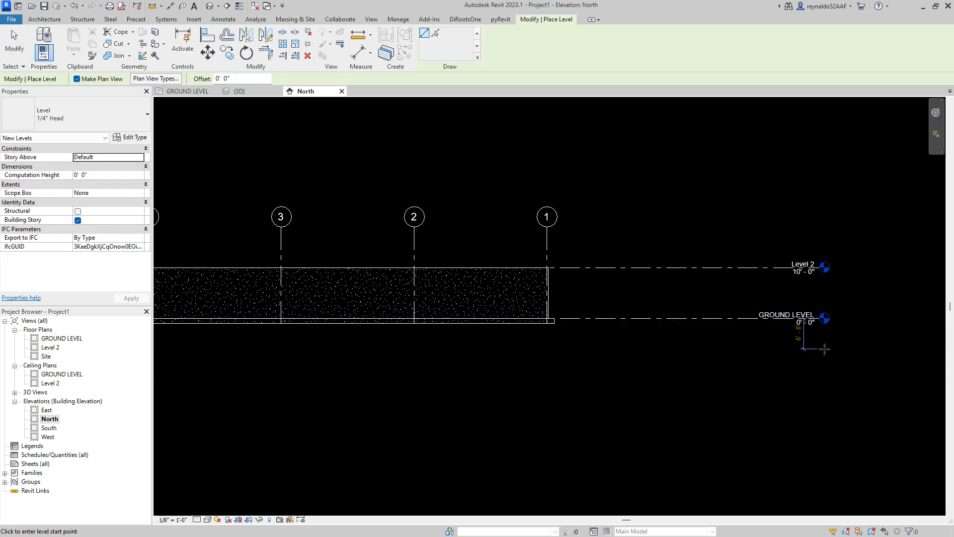
left_click(819, 348)
key("Escape")
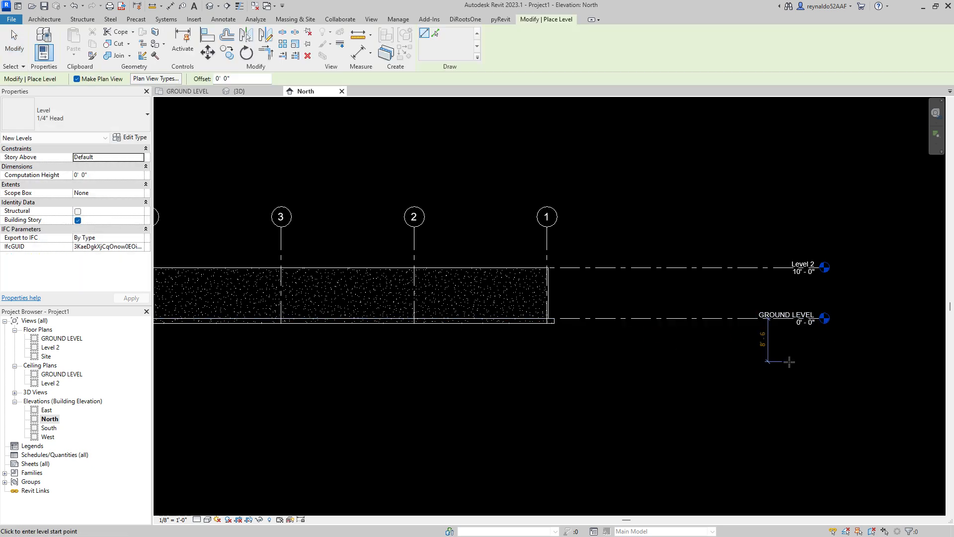
scroll(765, 363, "down", 2)
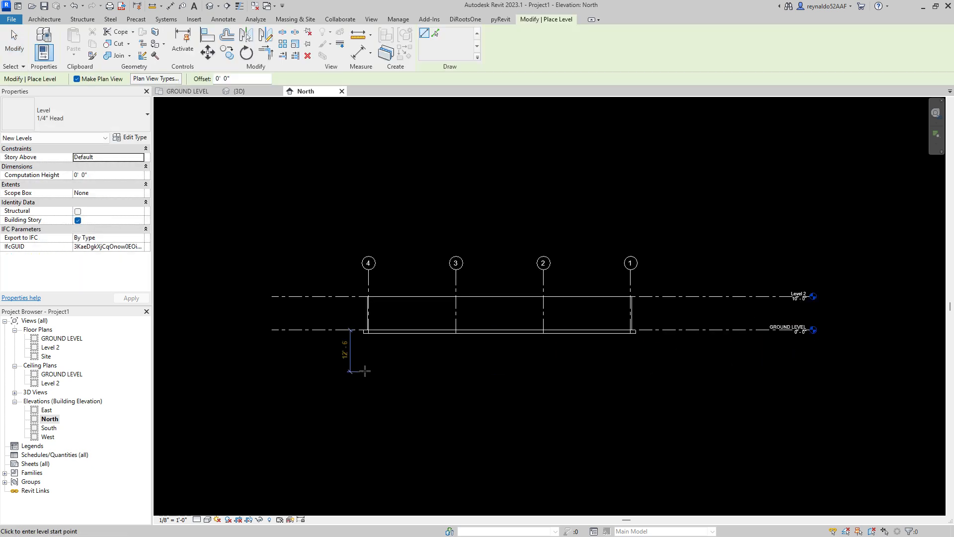
left_click(272, 353)
left_click(809, 353)
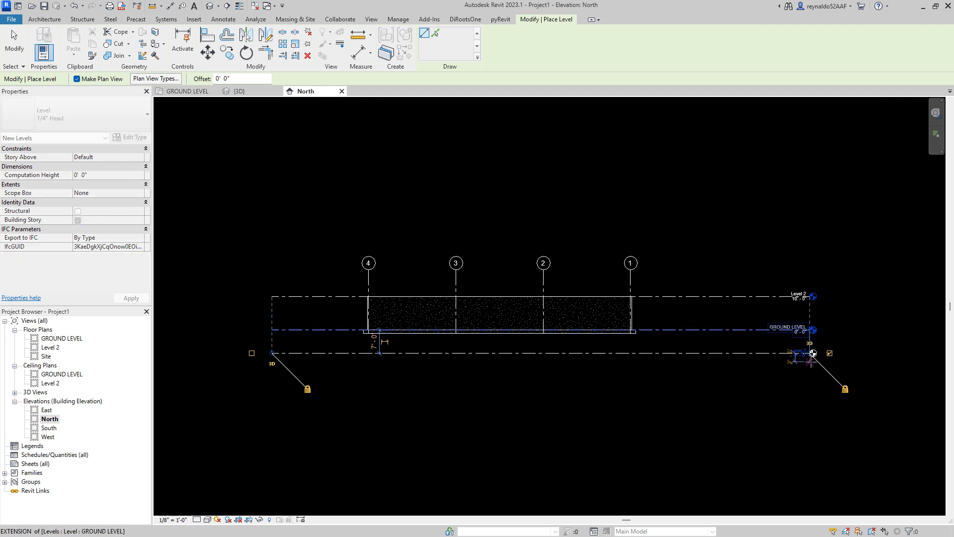
Place another level about 8'-0" below the -7'-0" level, starting in line with the other levels, and end the Level command
scroll(815, 397, "up", 1)
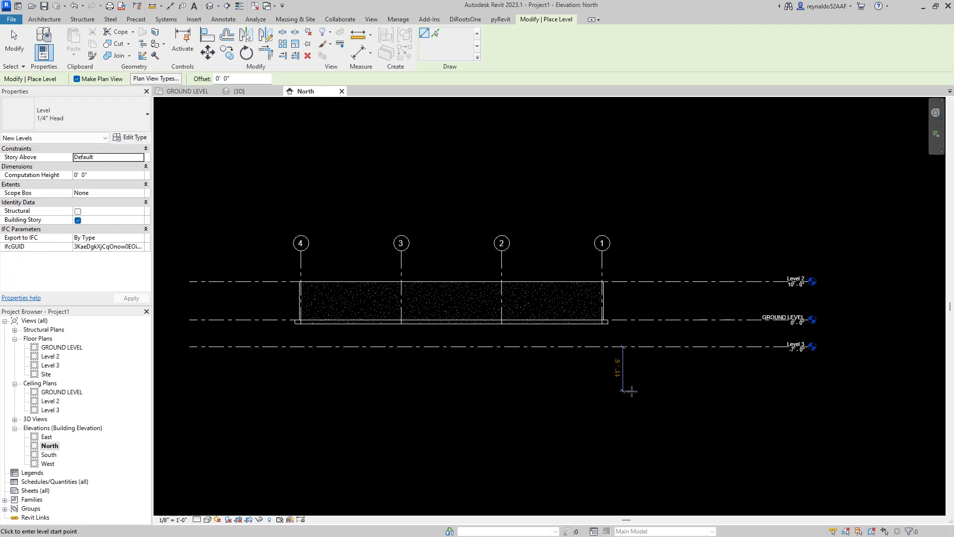
middle_click_drag(607, 394, 660, 355)
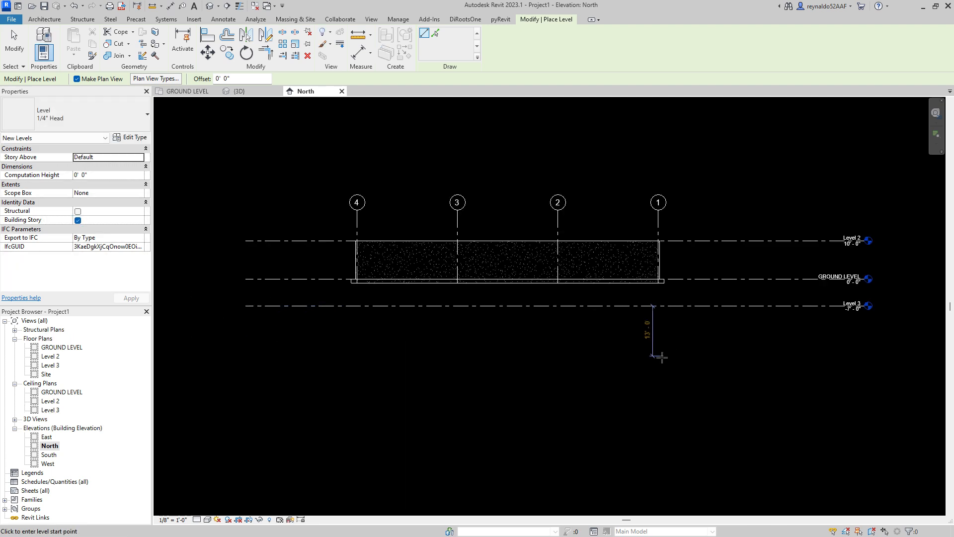
left_click(246, 337)
left_click(869, 337)
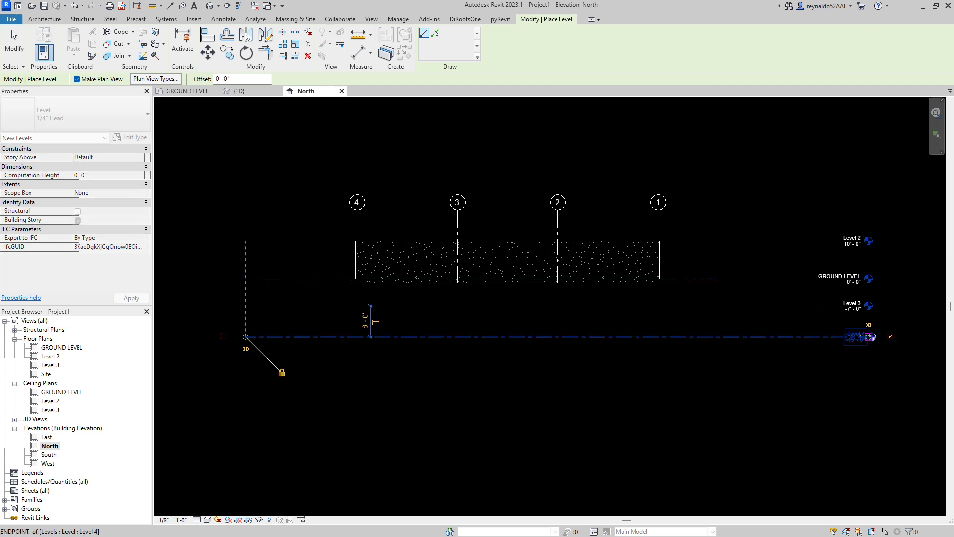
key("Escape")
key("Escape")
Set the elevation of Level 3 to -2'-0" in the North elevation and clear the selection
scroll(795, 313, "up", 3)
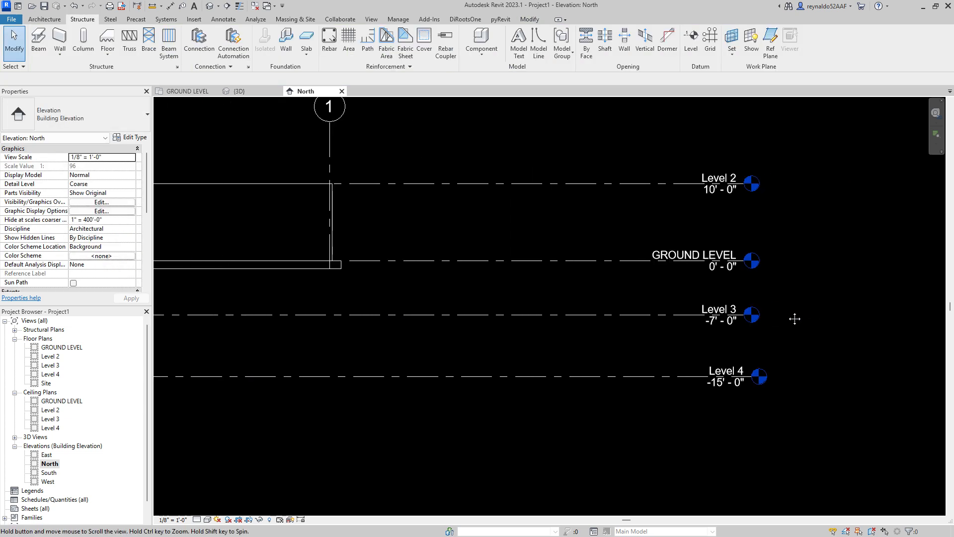
scroll(565, 332, "down", 1)
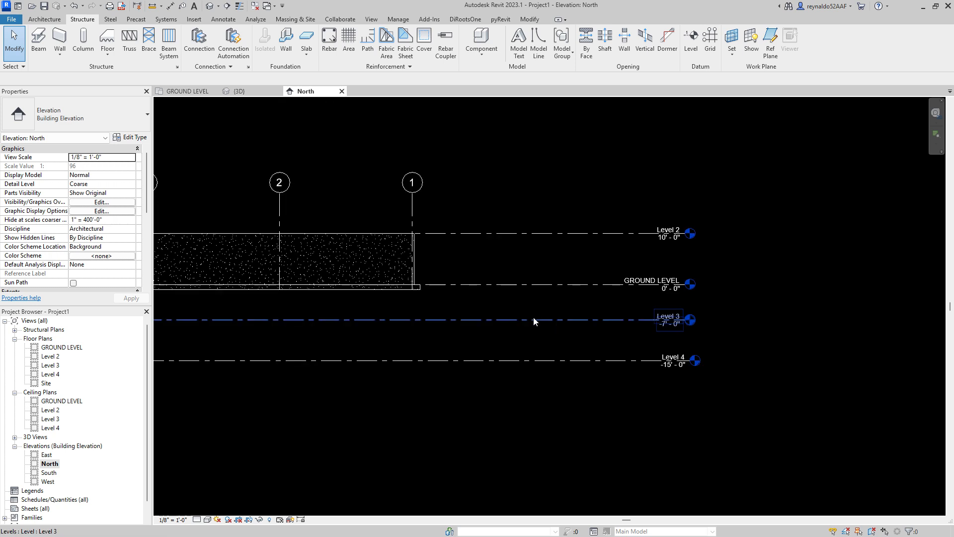
left_click(566, 326)
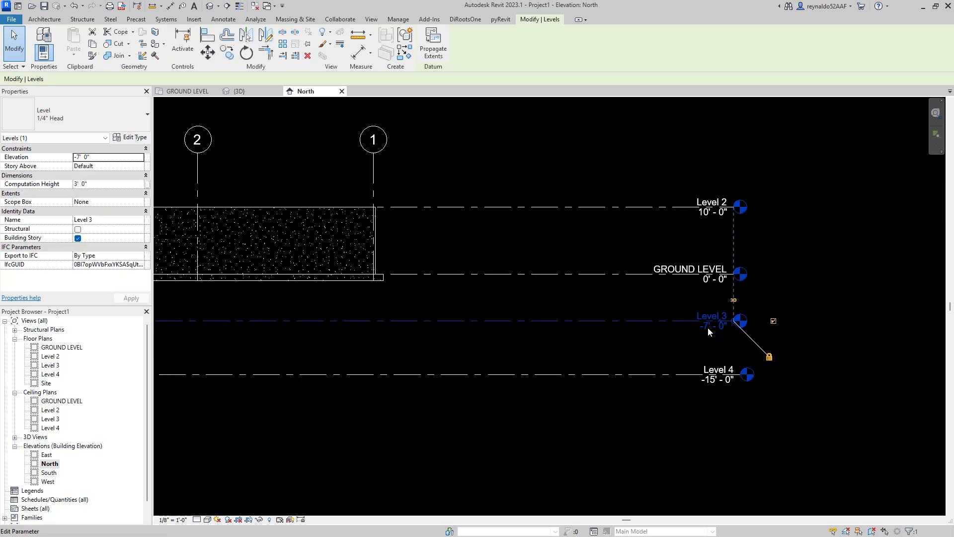
left_click(708, 327)
left_click(692, 328)
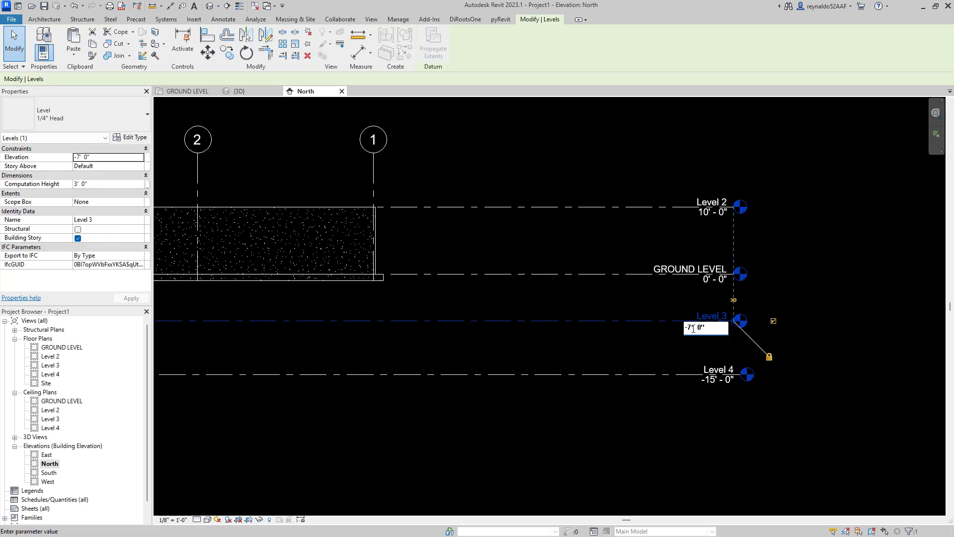
key("BackSpace")
key("BackSpace")
type("-2")
key("Return")
left_click(843, 341)
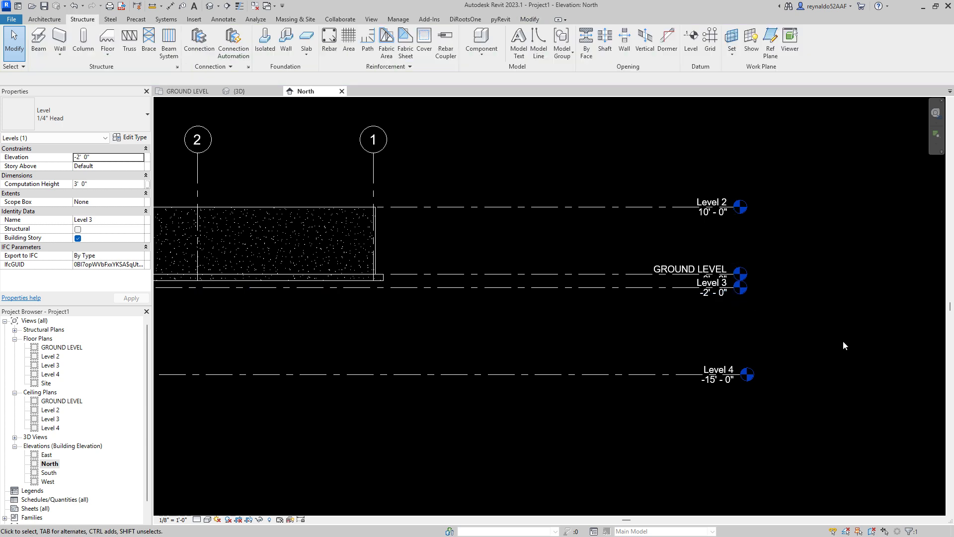
Try a view scale of 1" = 1'-0" for the North elevation, and set it to 1/4" = 1'-0"
left_click(180, 519)
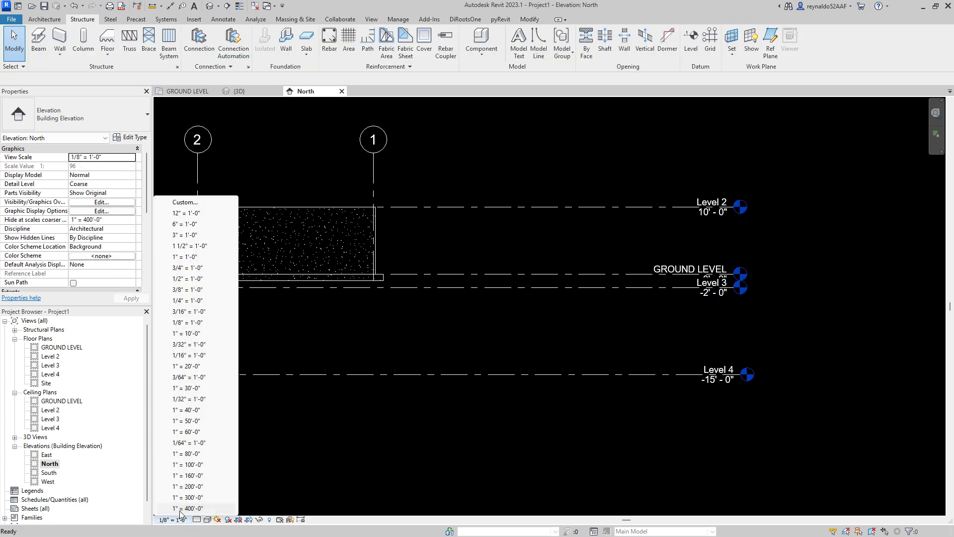
left_click(190, 257)
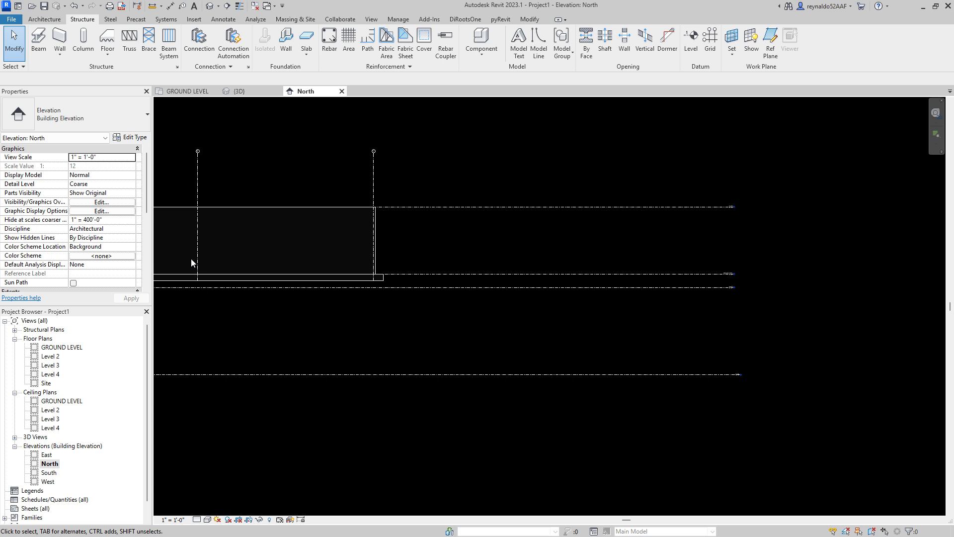
left_click(173, 519)
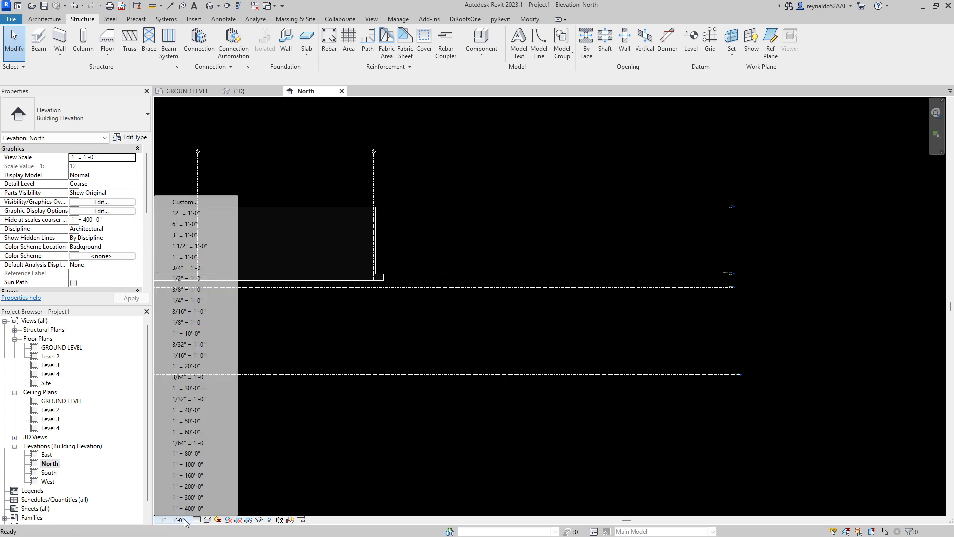
left_click(185, 300)
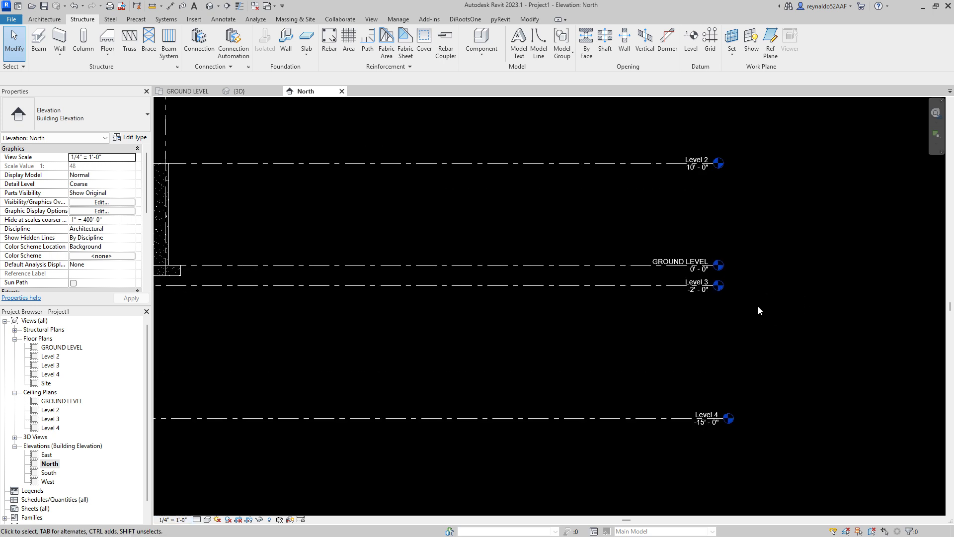
Set the elevation of Level 4 to -4'-3" and clear the selection
scroll(745, 301, "up", 2)
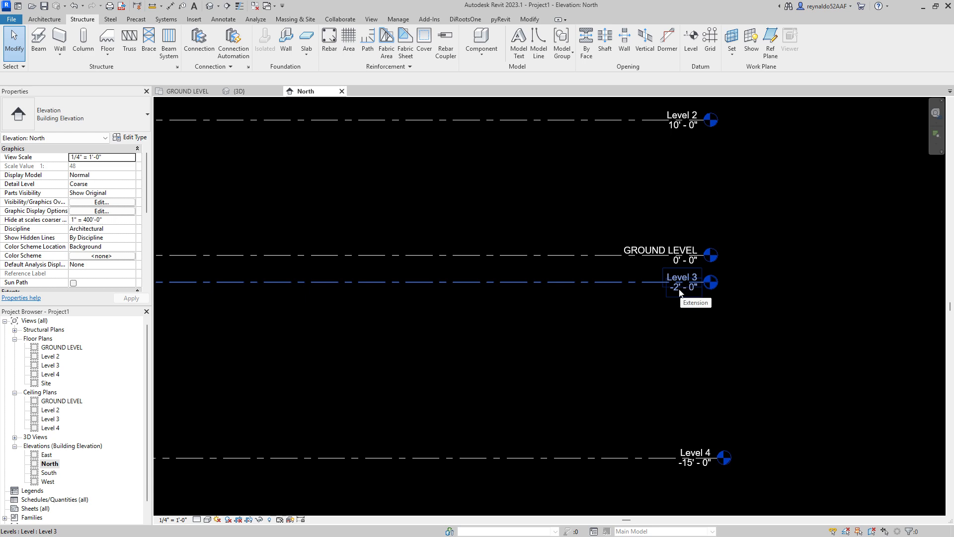
scroll(673, 285, "down", 1)
scroll(660, 273, "up", 1)
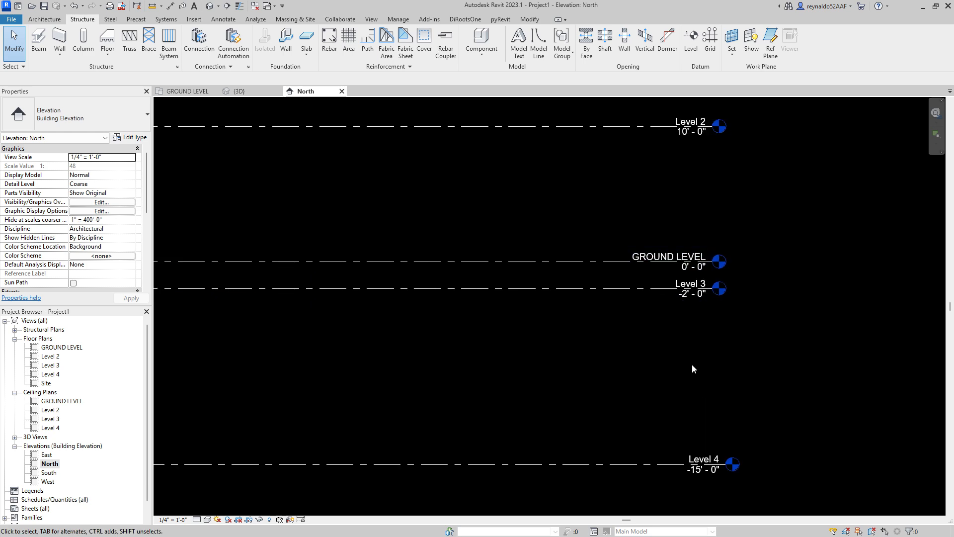
left_click(697, 476)
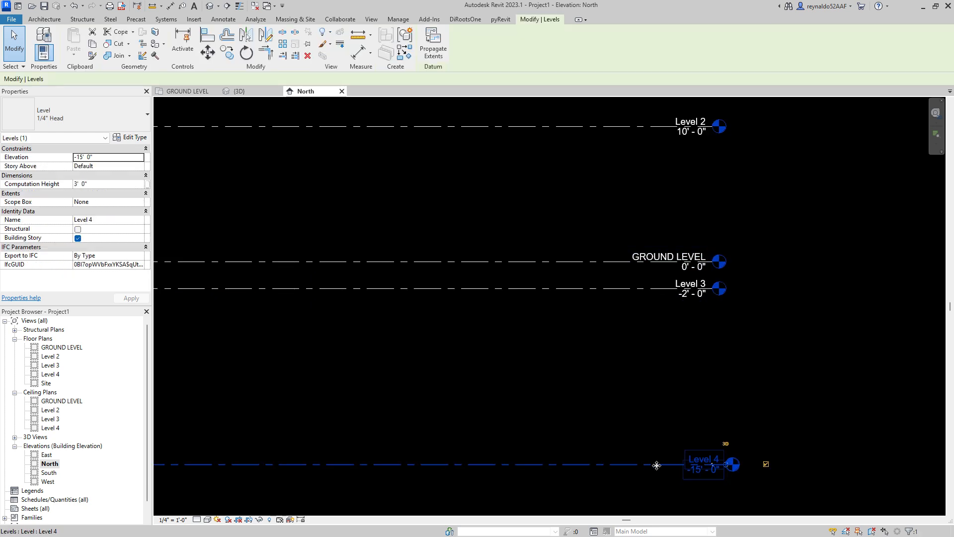
key("Escape")
left_click(645, 466)
left_click(696, 470)
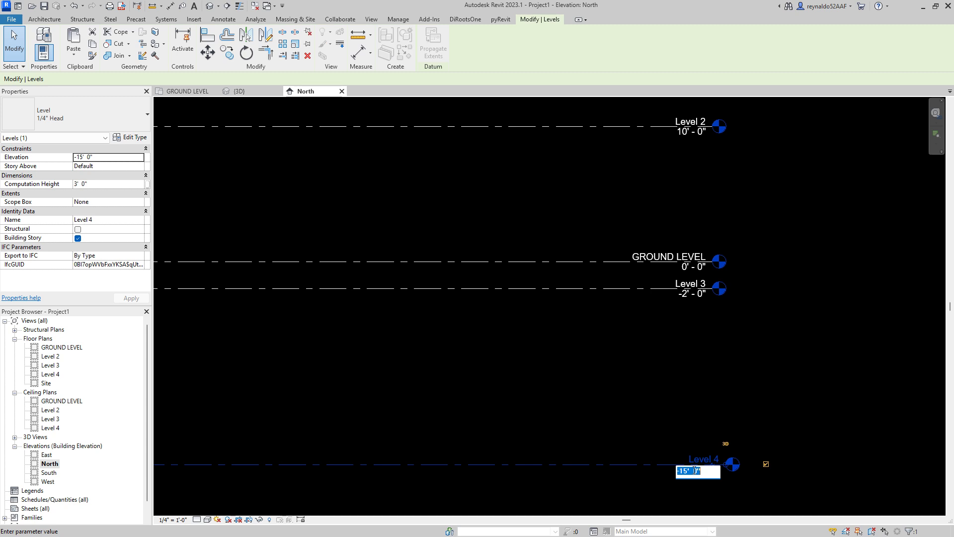
left_click(686, 471)
key("BackSpace")
key("BackSpace")
type("4")
left_click(693, 472)
key("BackSpace")
type("3")
left_click(783, 410)
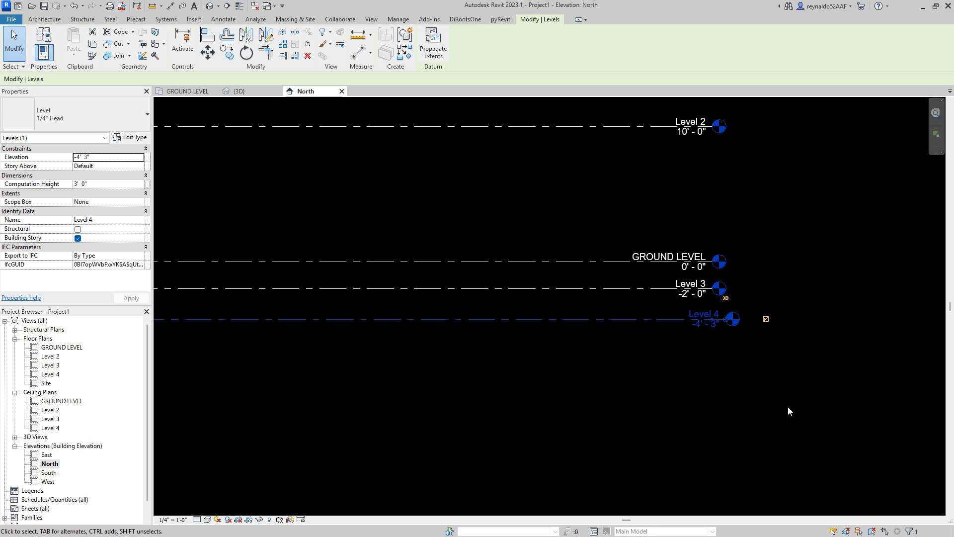
scroll(779, 409, "down", 1)
left_click(761, 412)
Try to pull the end of the bearing footing at grid 2 down to Level 3, and undo the change
scroll(757, 411, "down", 2)
middle_click_drag(483, 420, 797, 402)
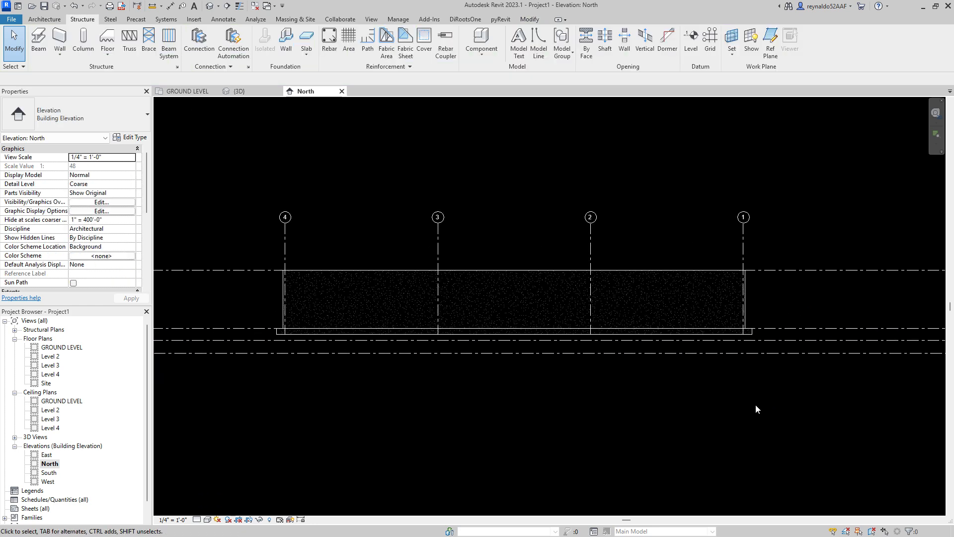
scroll(479, 355, "up", 1)
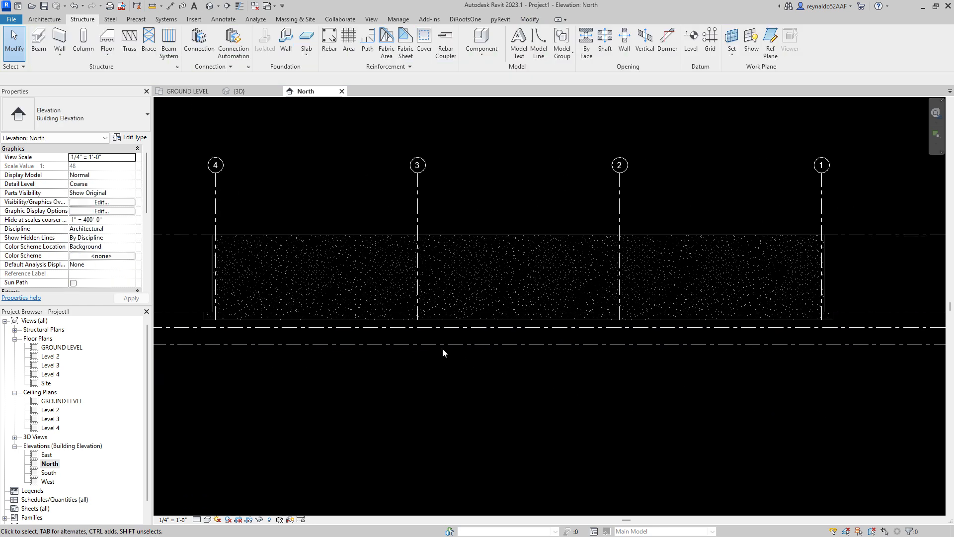
left_click(460, 319)
scroll(639, 325, "up", 1)
scroll(638, 321, "up", 3)
left_click_drag(586, 295, 588, 341)
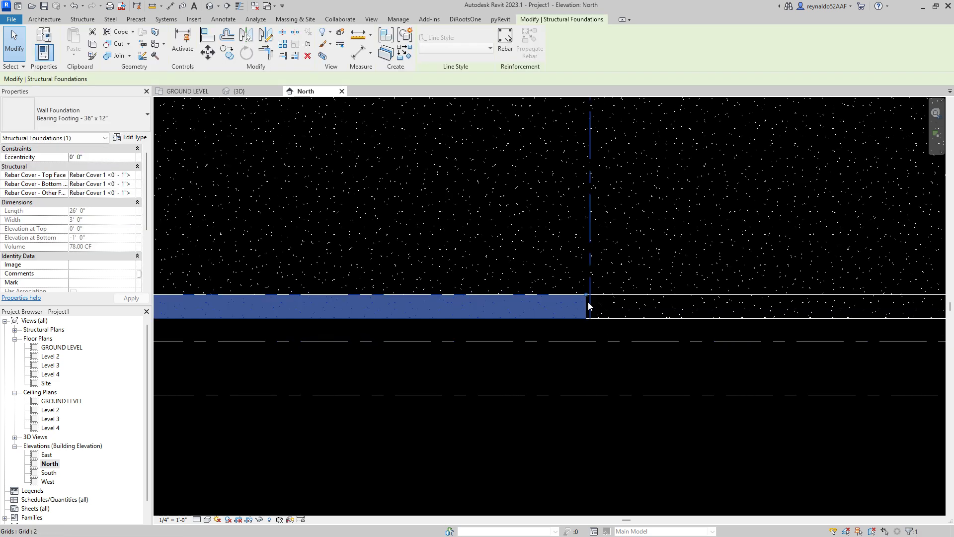
left_click(74, 6)
Set the base constraint of the 8" concrete wall segment between grids 3 and 2 to Level 3
scroll(526, 265, "up", 2)
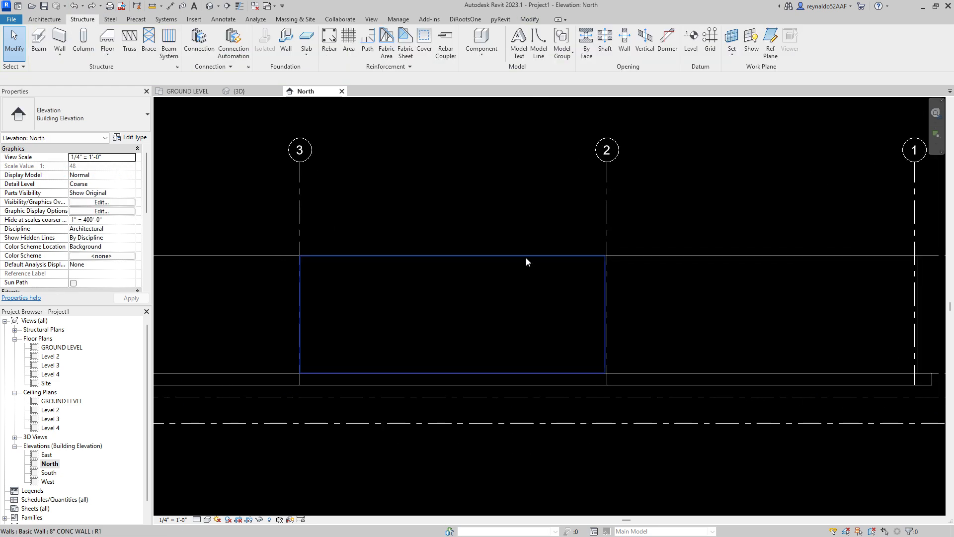
left_click(527, 260)
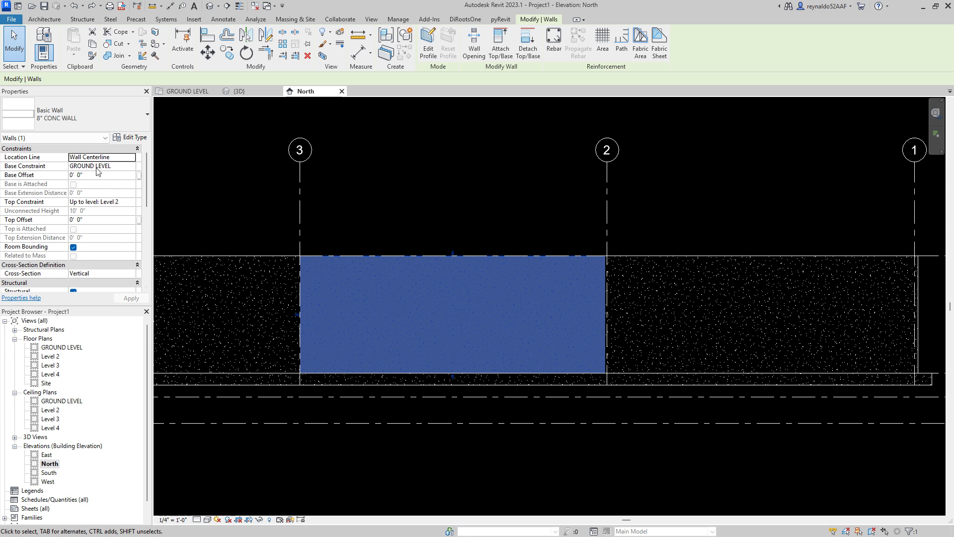
left_click(119, 166)
left_click(132, 166)
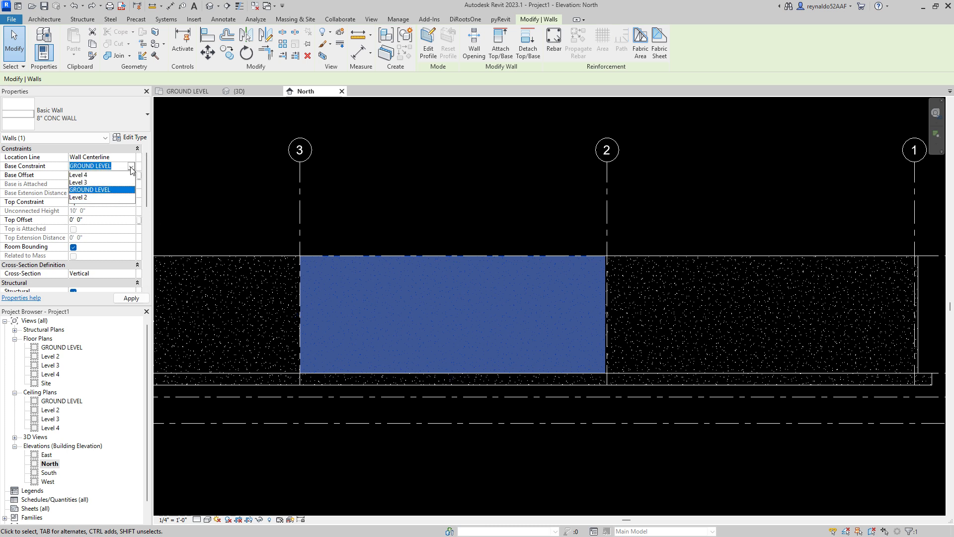
left_click(82, 182)
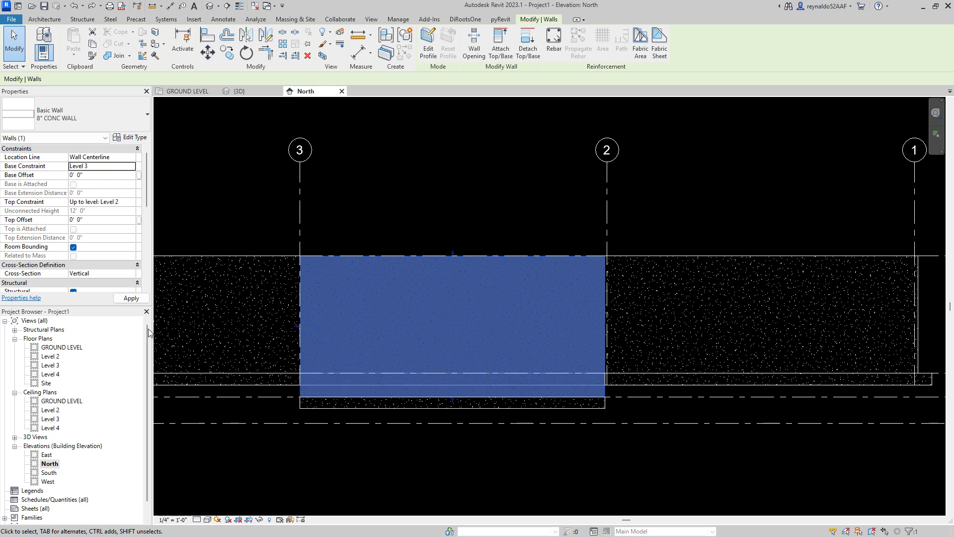
left_click(514, 469)
Set the base constraint of the 8" concrete wall segment between grids 2 and 1 to Level 4
middle_click_drag(677, 452, 438, 404)
scroll(439, 398, "down", 2)
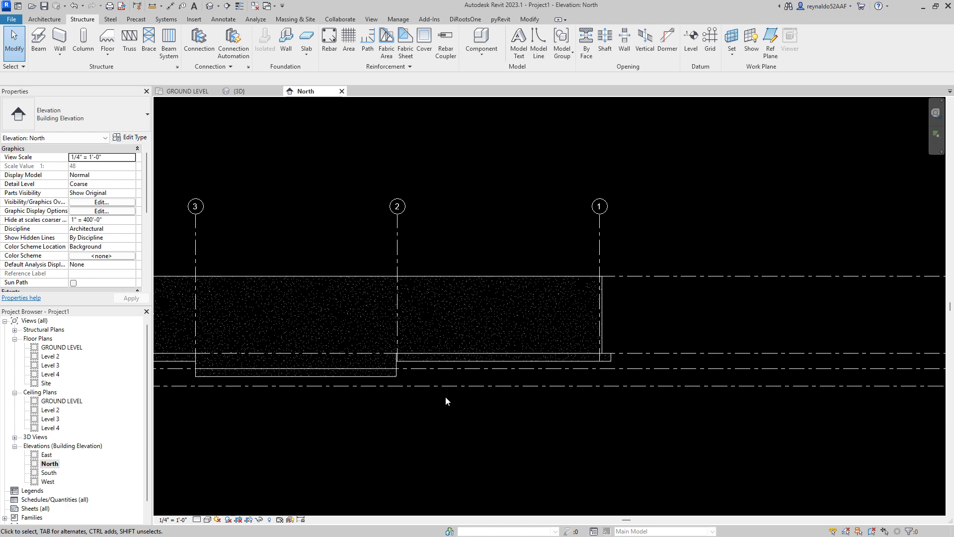
scroll(445, 396, "down", 1)
scroll(516, 390, "up", 1)
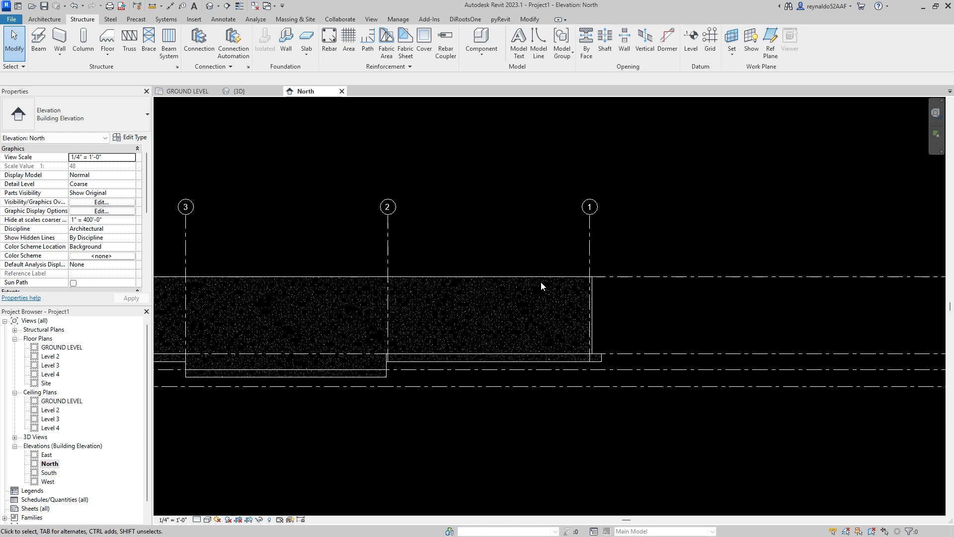
left_click(541, 276)
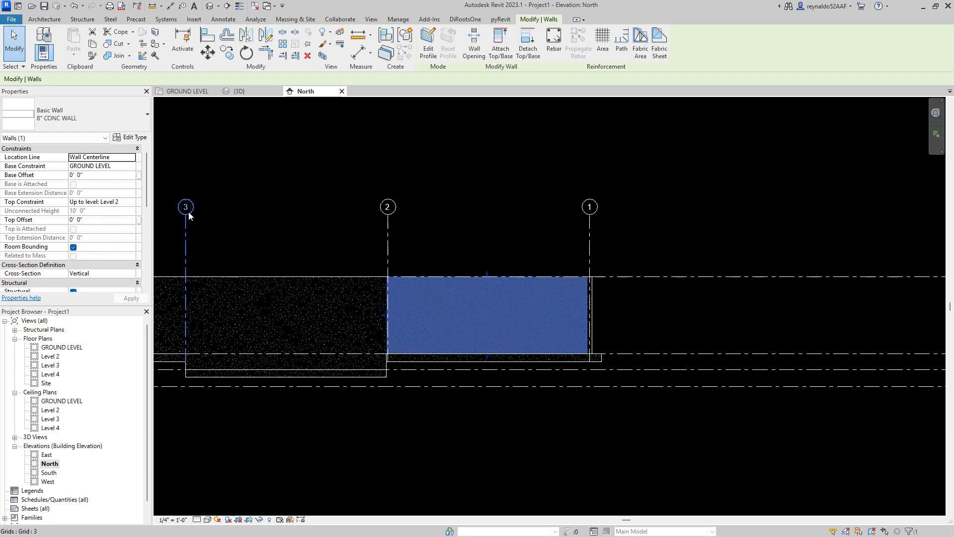
left_click(122, 202)
left_click(124, 157)
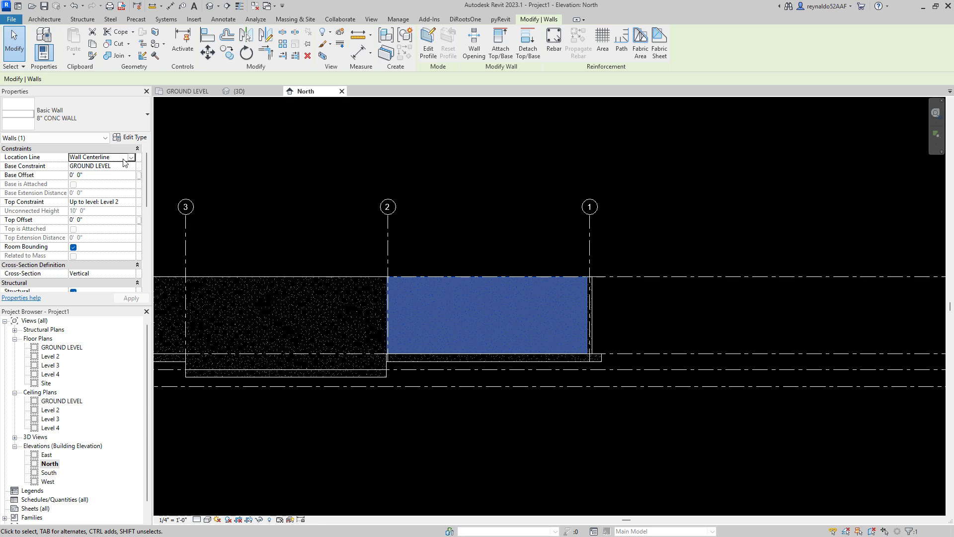
left_click(130, 166)
left_click(132, 166)
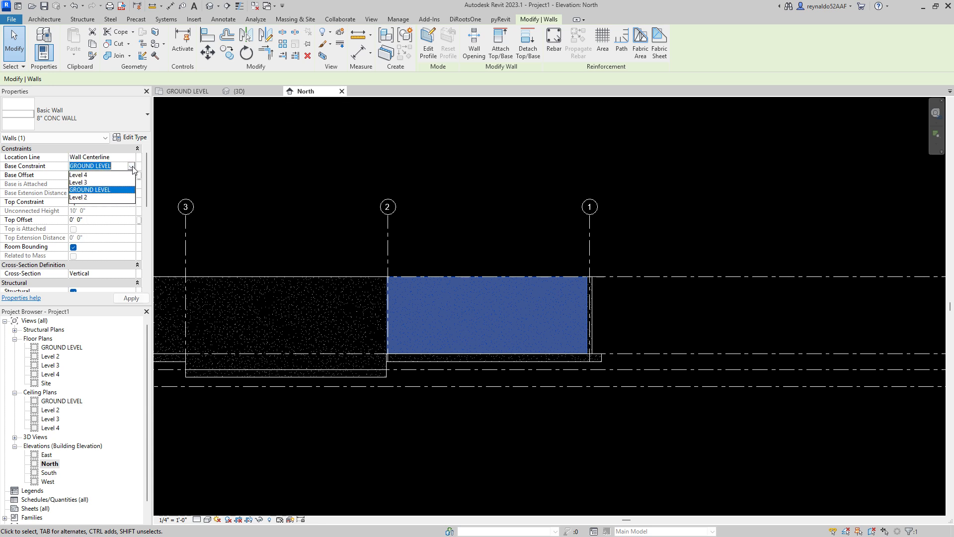
left_click(95, 175)
left_click(137, 300)
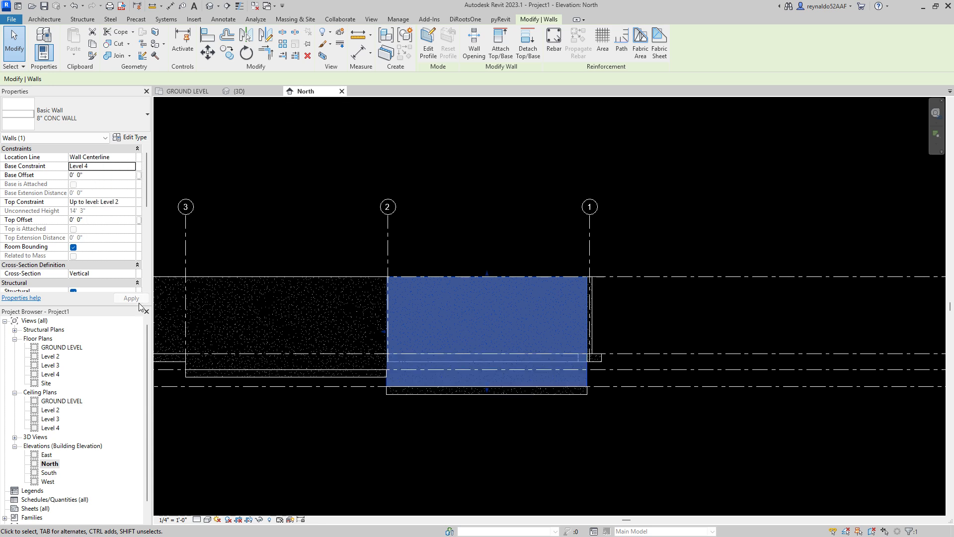
left_click(524, 434)
Review the stepped wall segments in the North elevation, and open the default 3D view to examine their footings from the north side
scroll(526, 436, "down", 1)
middle_click_drag(526, 435, 676, 406)
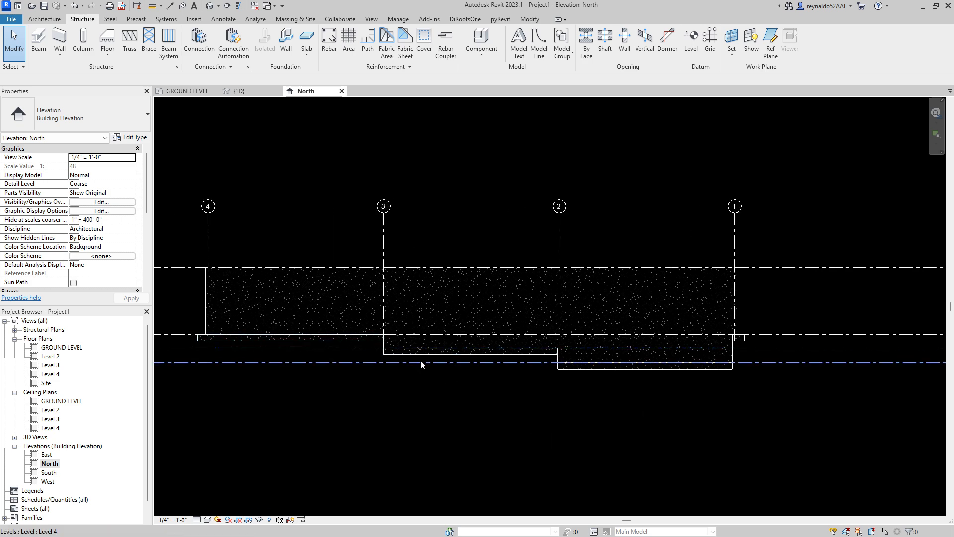
scroll(565, 386, "down", 2)
scroll(550, 398, "up", 1)
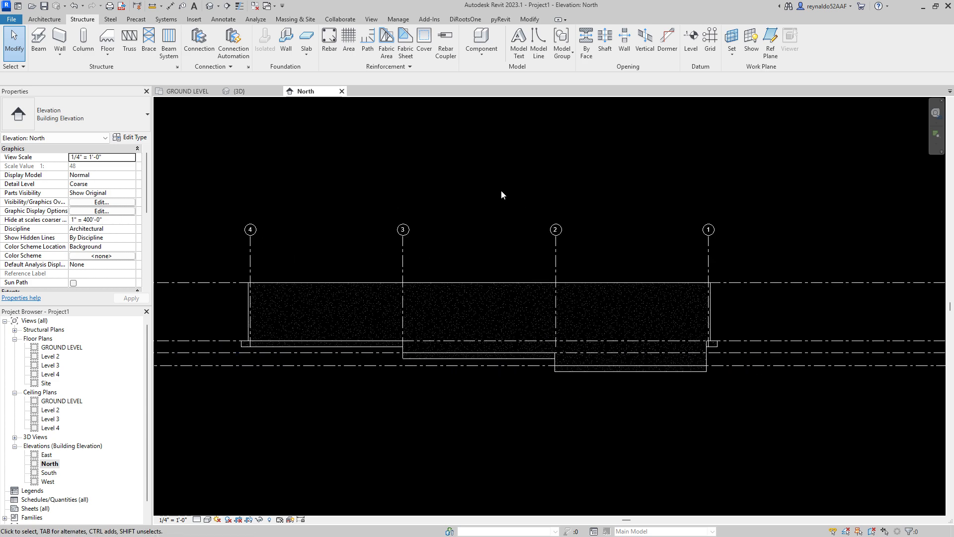
left_click(209, 6)
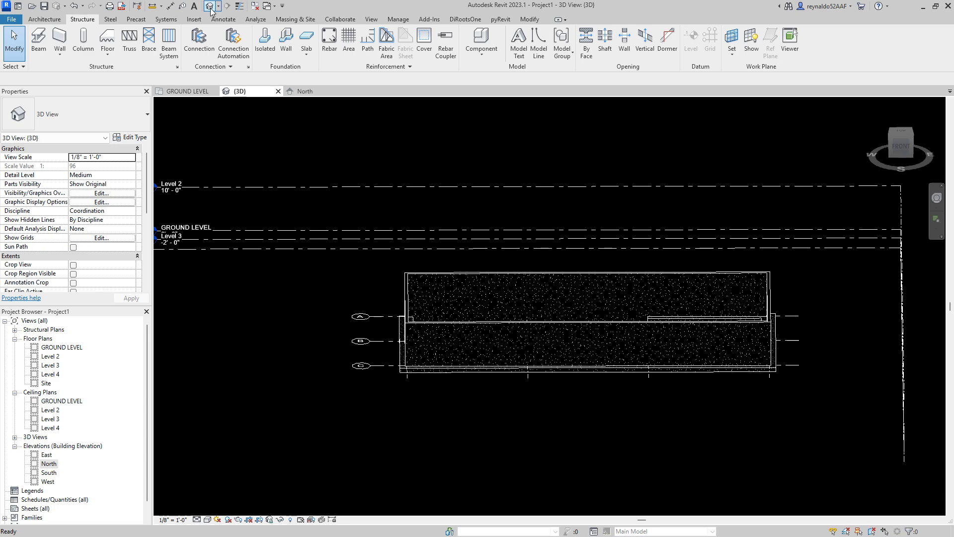
middle_click_drag(573, 419, 635, 400, "shift")
scroll(445, 390, "up", 5)
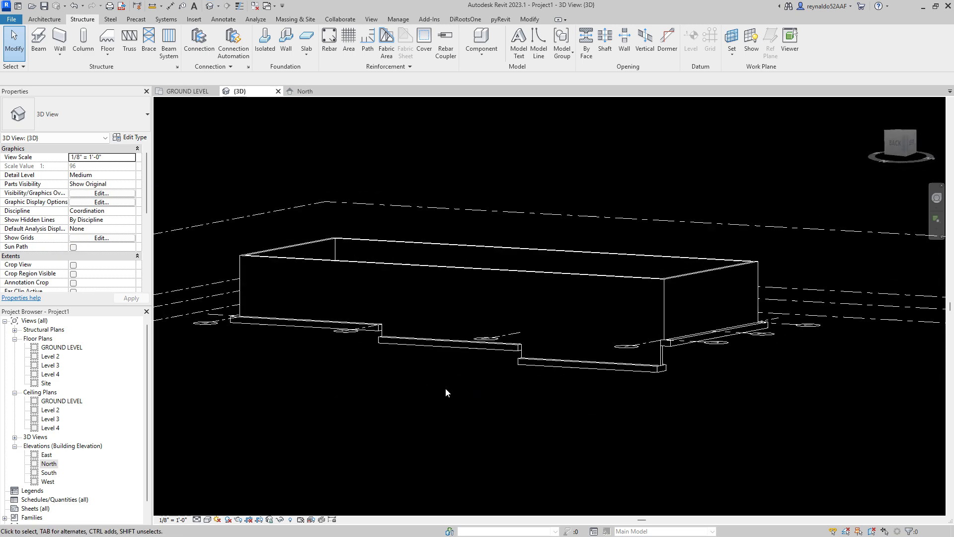
middle_click_drag(428, 390, 467, 386)
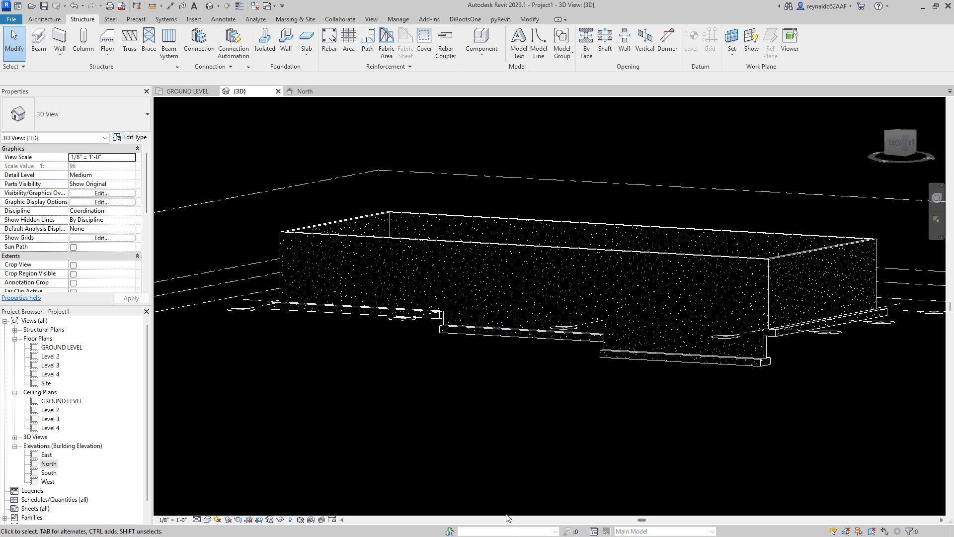
Set the 3D view's visual style to Shaded and inspect the stepped footings nearly head-on
left_click(205, 521)
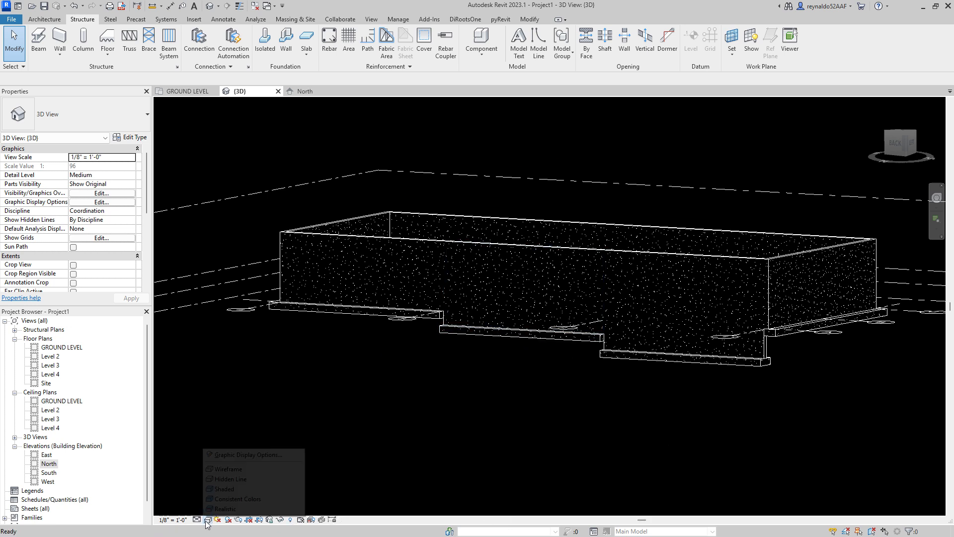
left_click(215, 490)
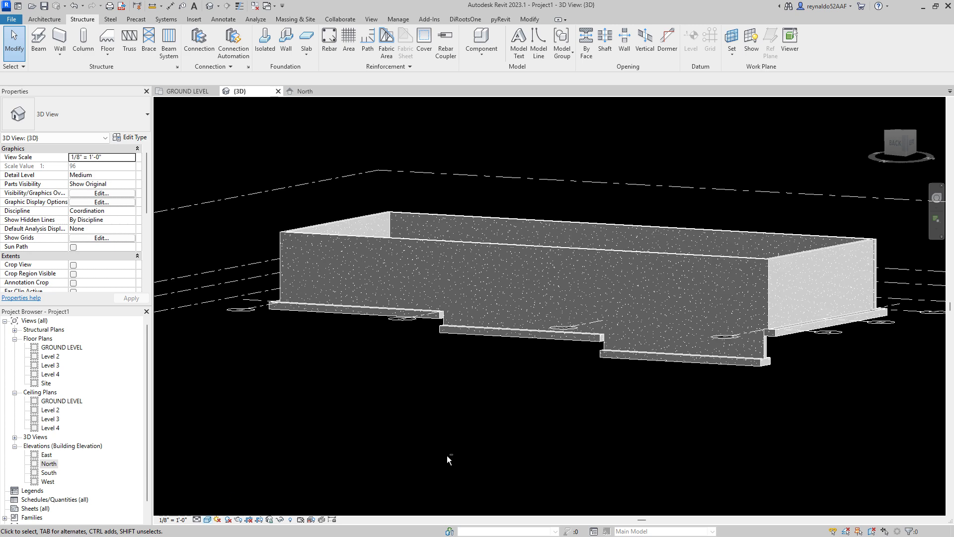
mouse_move(446, 455)
middle_mouse_down("shift")
mouse_move(492, 455)
mouse_move(526, 436)
mouse_move(449, 462)
mouse_move(441, 439)
mouse_move(468, 462)
mouse_move(537, 451)
mouse_move(520, 421)
mouse_move(485, 442)
middle_mouse_up("shift")
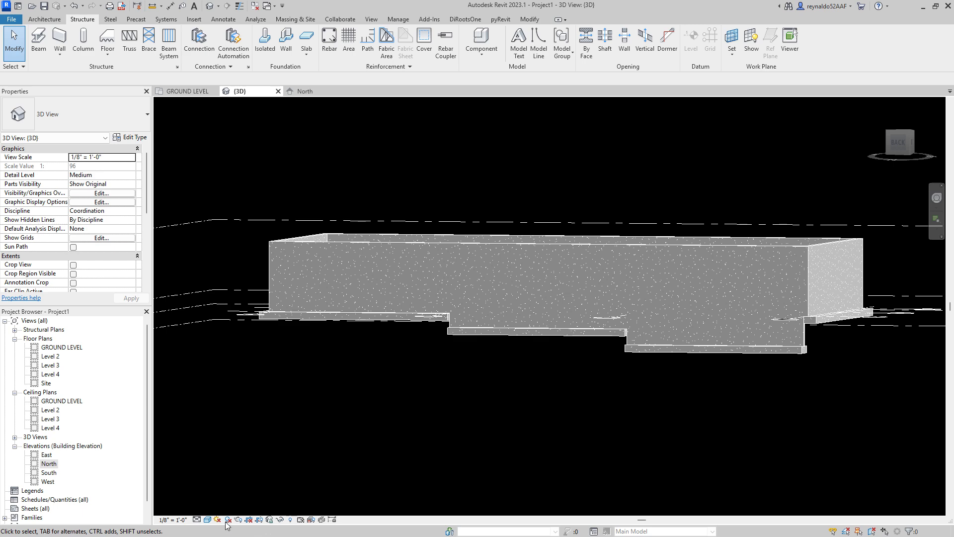
Set the 3D view's visual style to Hidden Line and inspect the stepped footings along the north wall
left_click(208, 519)
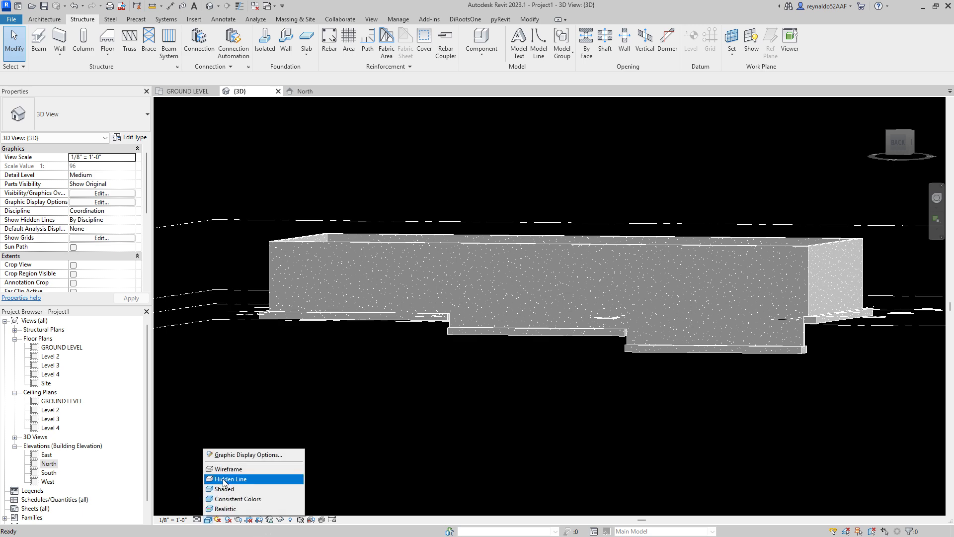
left_click(231, 481)
middle_click_drag(438, 373, 482, 413, "shift")
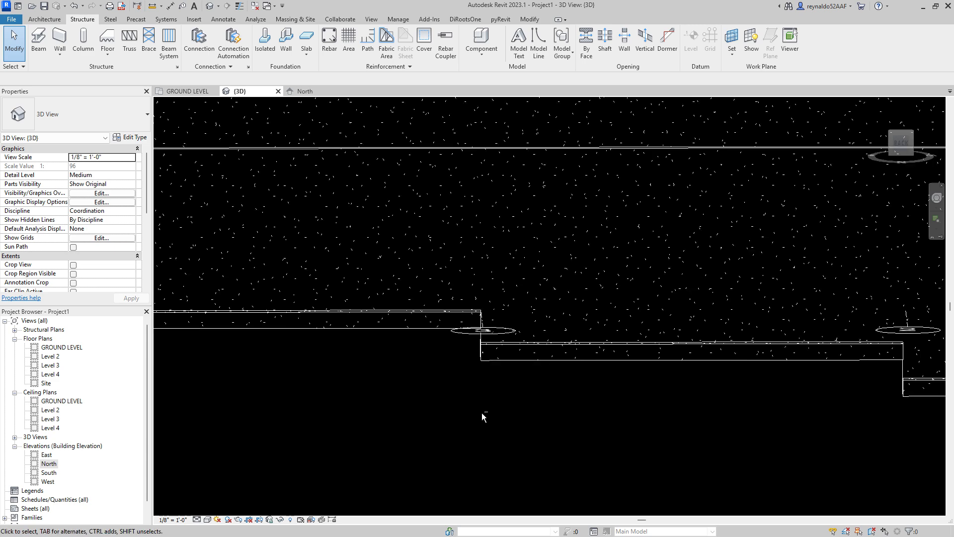
scroll(487, 358, "up", 3)
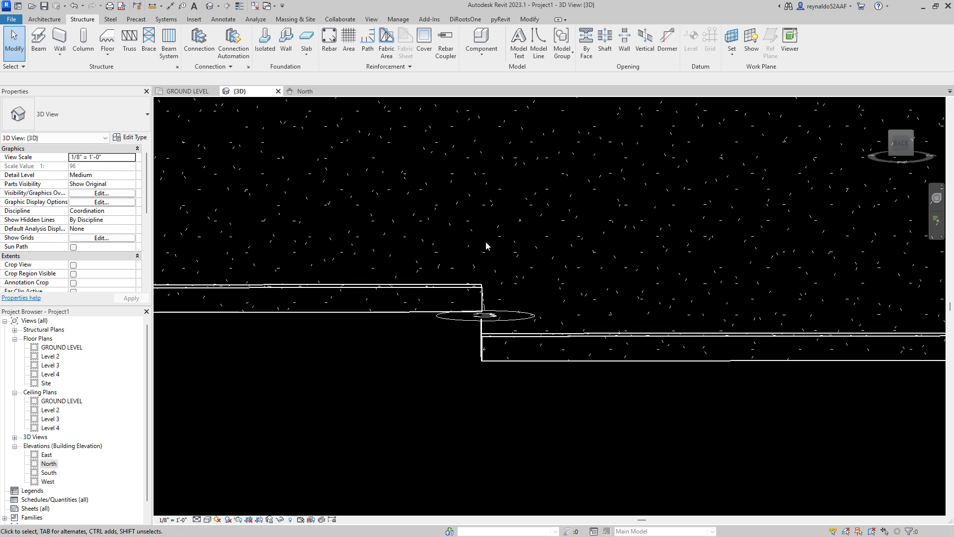
scroll(469, 353, "down", 5)
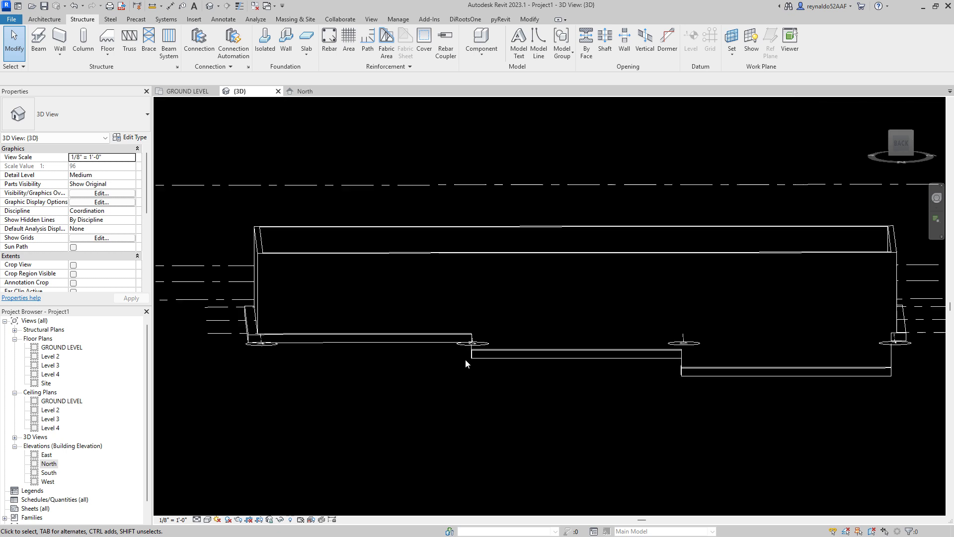
scroll(466, 360, "down", 1)
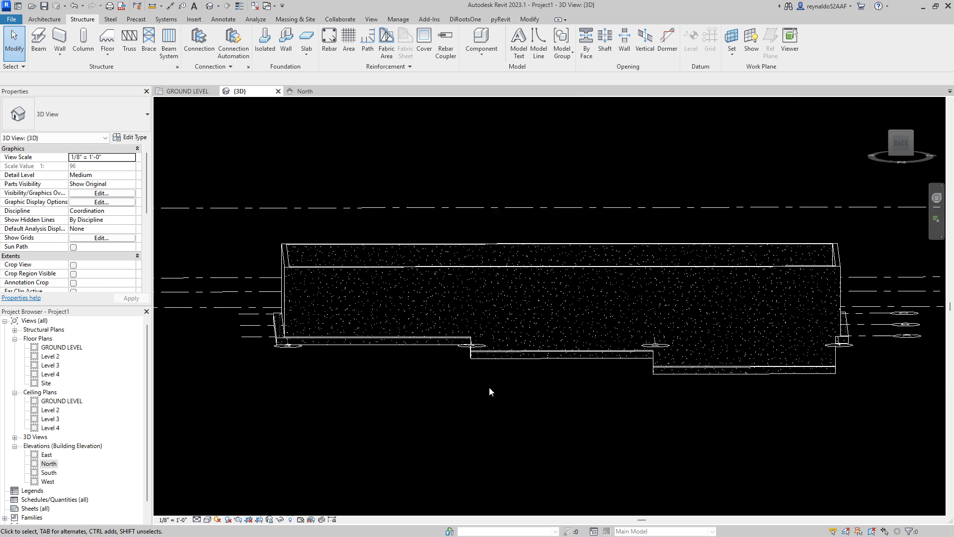
Open the North elevation and examine the end of the lower bearing footing at the grid 3 step
left_click_drag(148, 378, 148, 395)
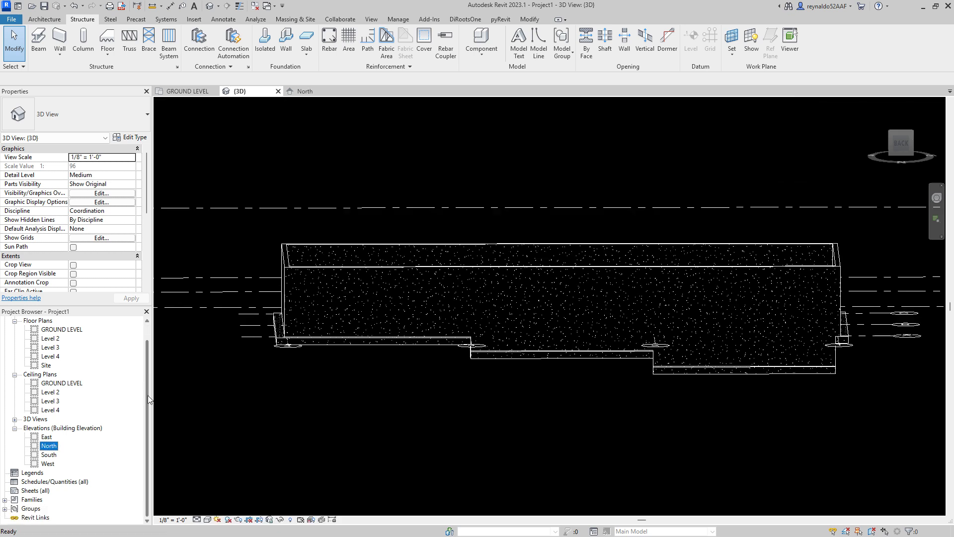
double_click(51, 446)
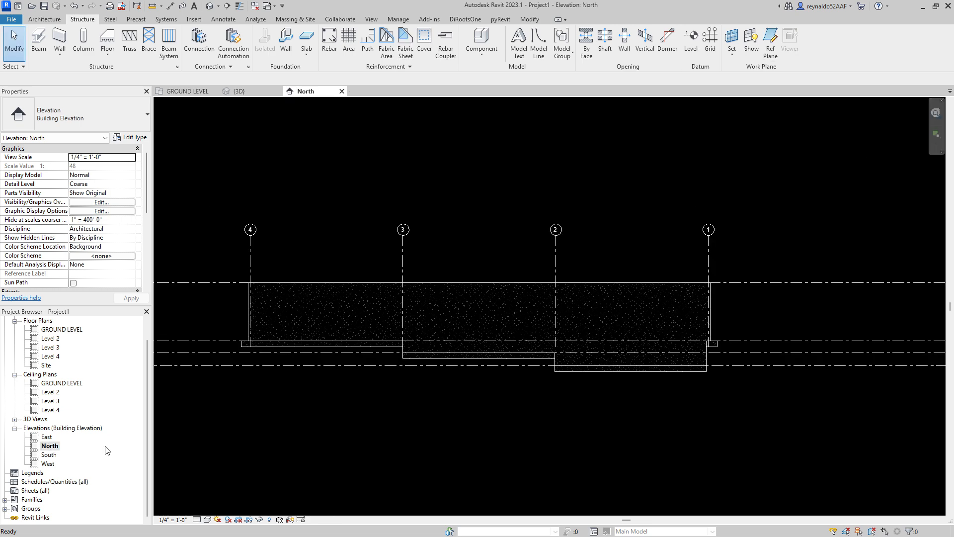
scroll(398, 361, "up", 6)
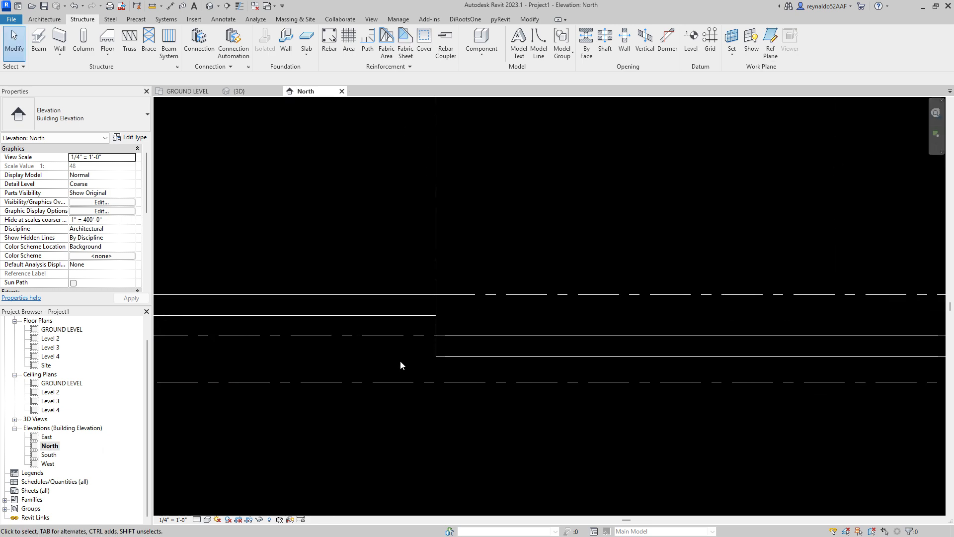
left_click(467, 354)
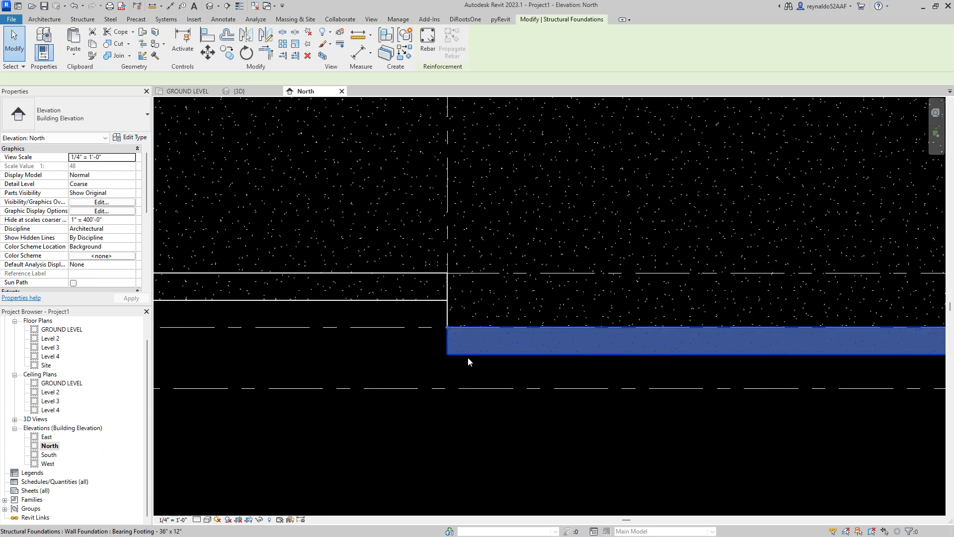
scroll(437, 333, "up", 2)
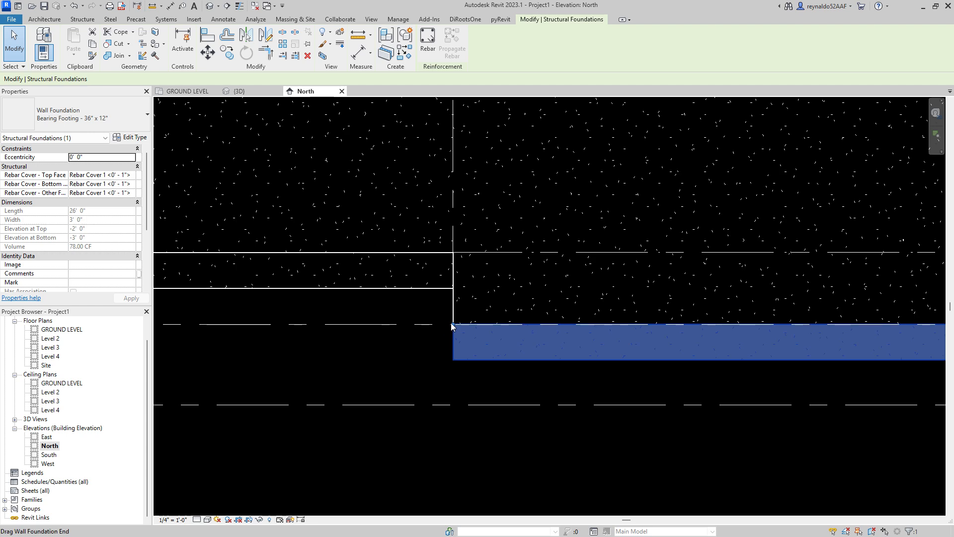
left_click(416, 344)
scroll(447, 343, "down", 2)
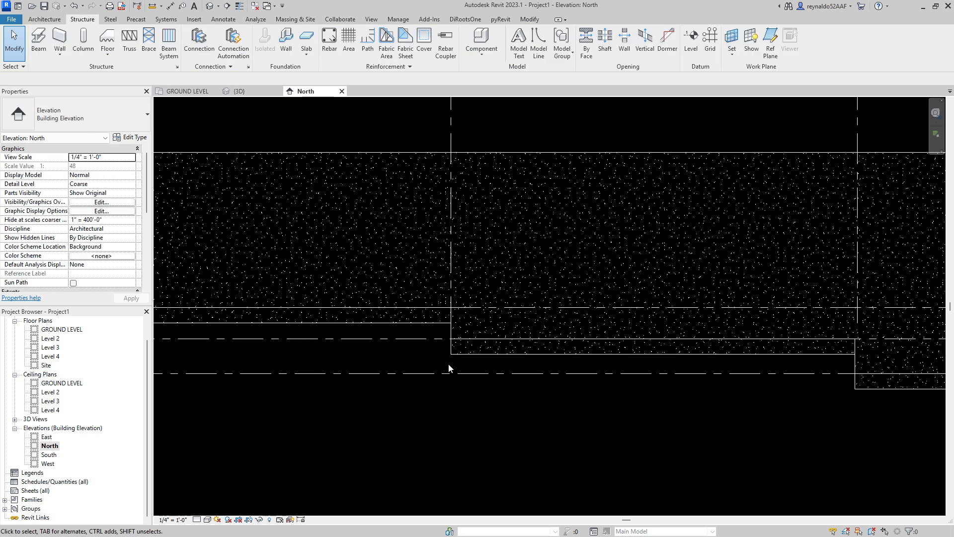
left_click(456, 340)
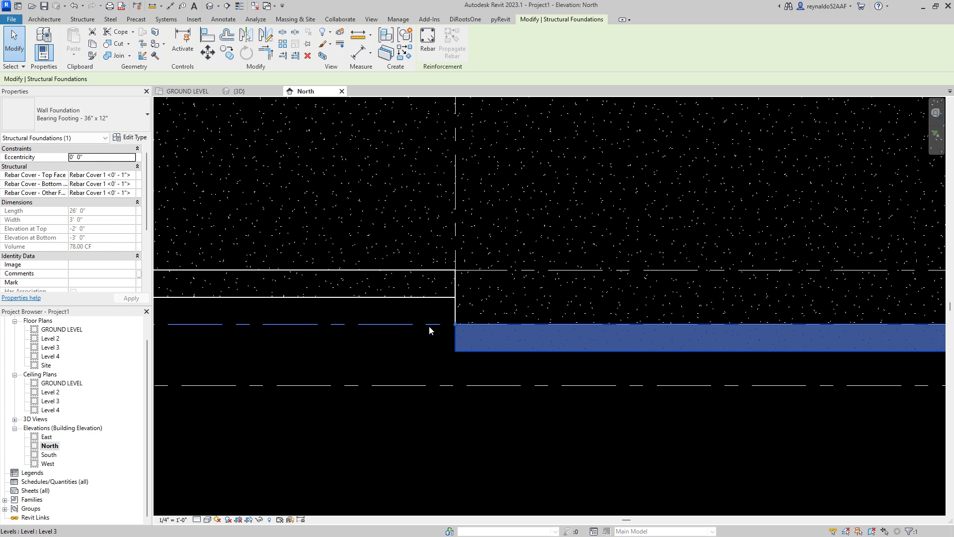
left_click(452, 420)
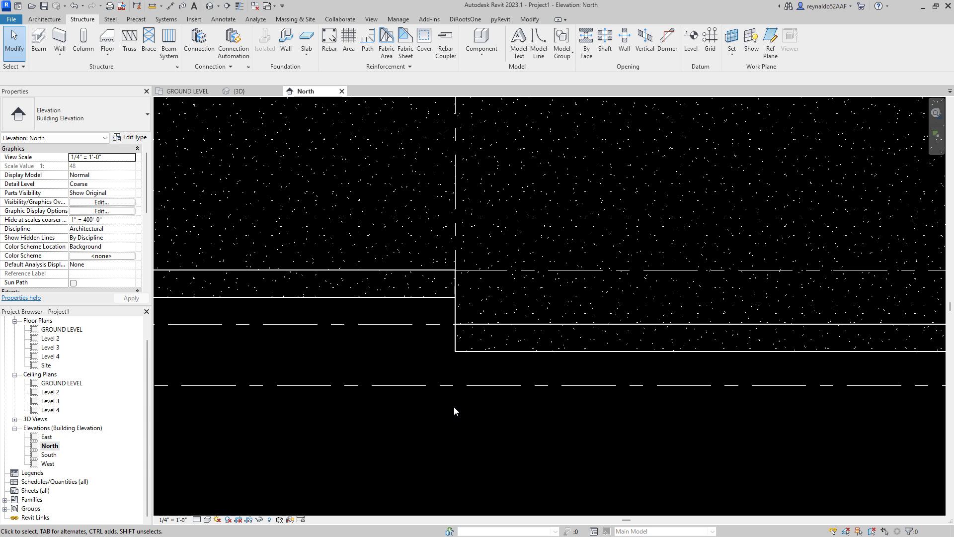
Draw a vertical detail line about 5'-8" long downward from the upper footing's bottom corner at grid 3
key("d")
key("l")
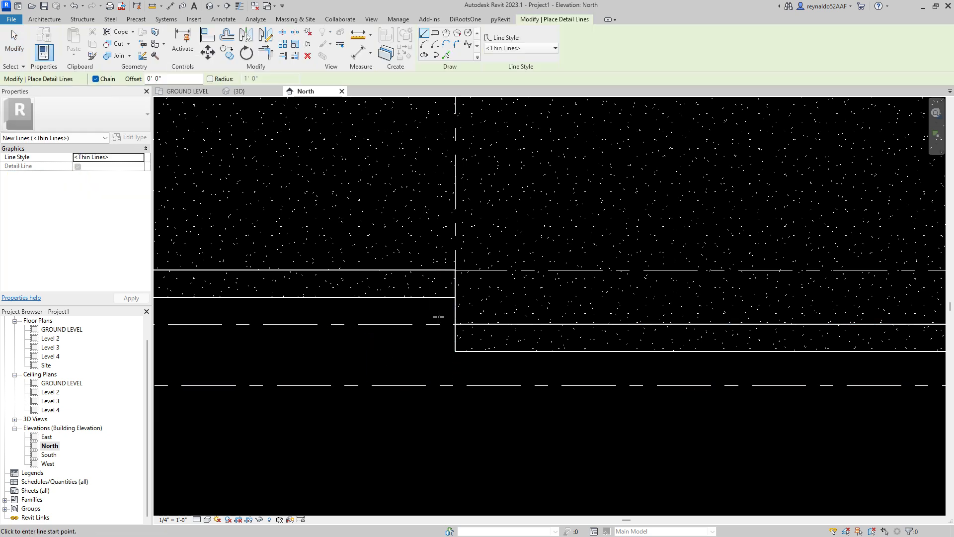
left_click(455, 297)
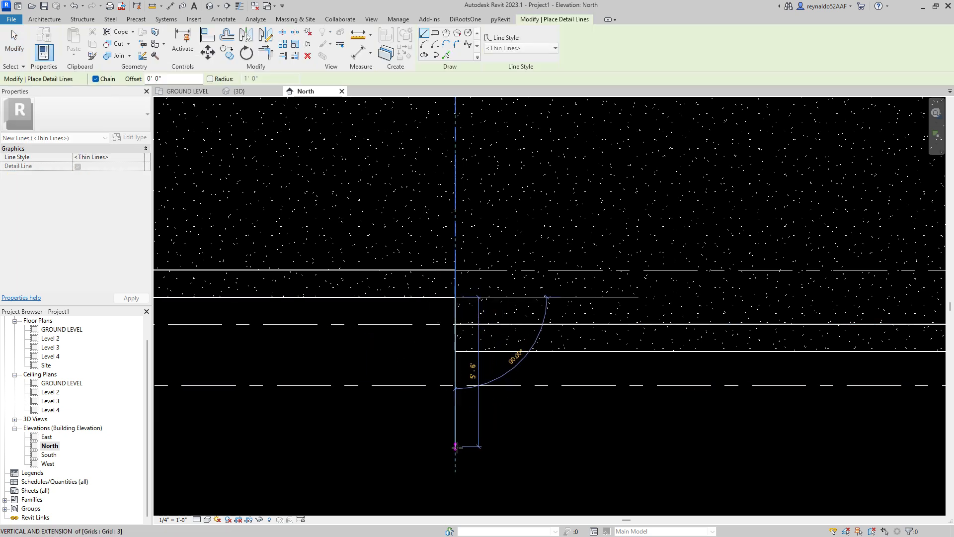
left_click(455, 451)
key("Escape")
key("Escape")
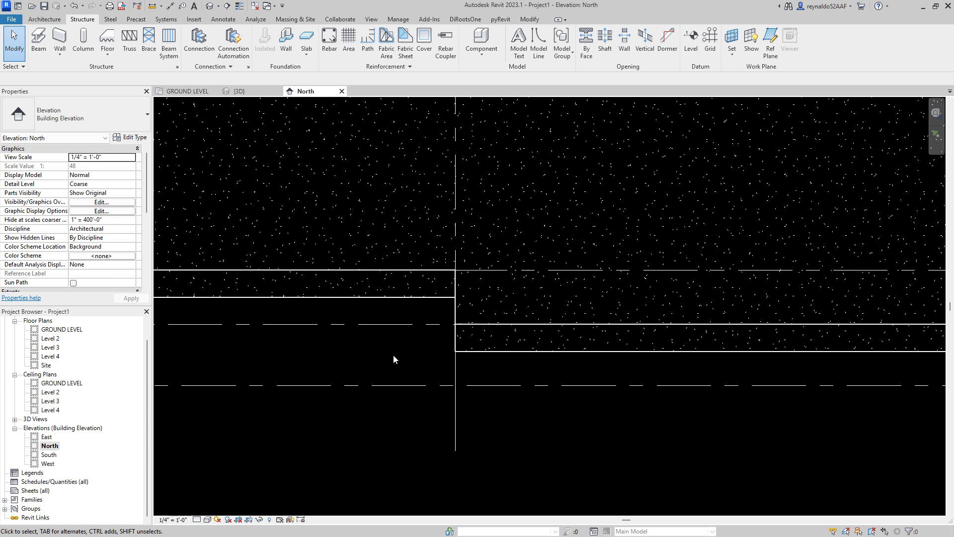
Offset a copy of the detail line 1'-0" from grid 3 toward grid 4, and delete the original line
key("o")
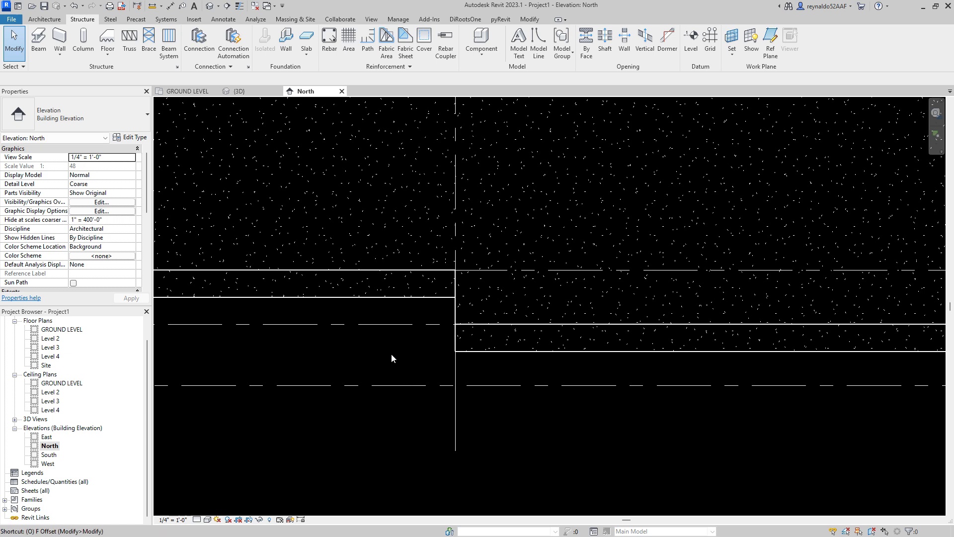
key("f")
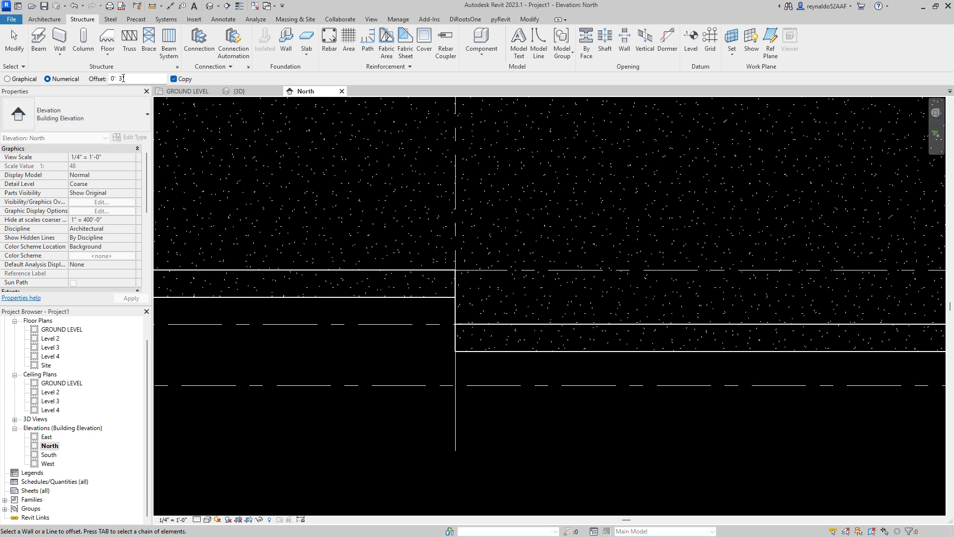
left_click_drag(128, 79, 101, 85)
type("1'")
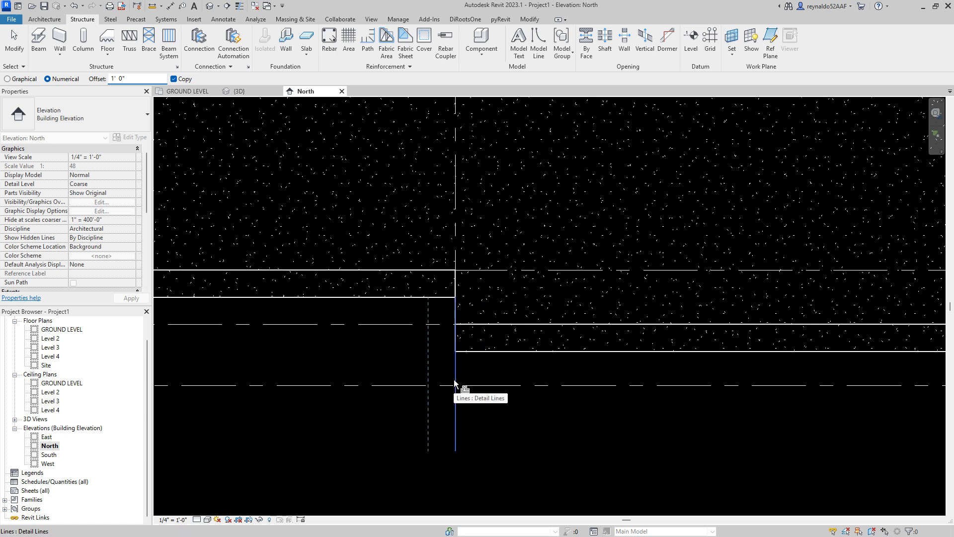
left_click(455, 384)
key("Escape")
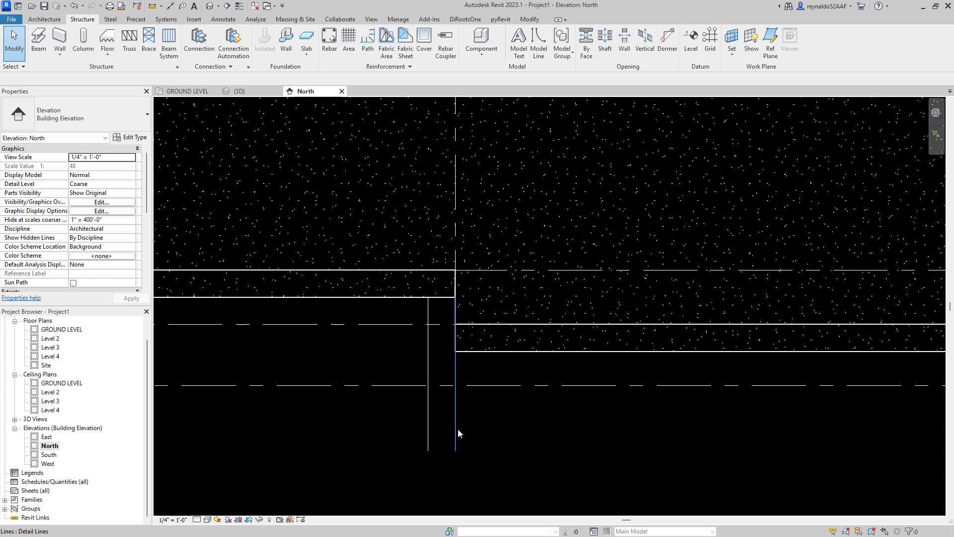
left_click(456, 429)
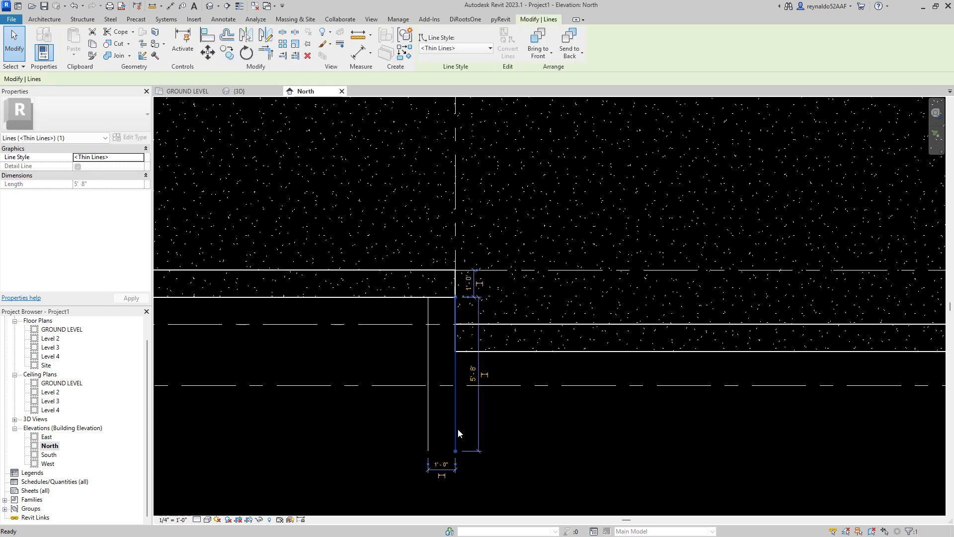
key("Delete")
Extend the end of the bearing footing between grids 3 and 2 to the offset detail line, under the upper footing
left_click(462, 350)
scroll(448, 358, "up", 2)
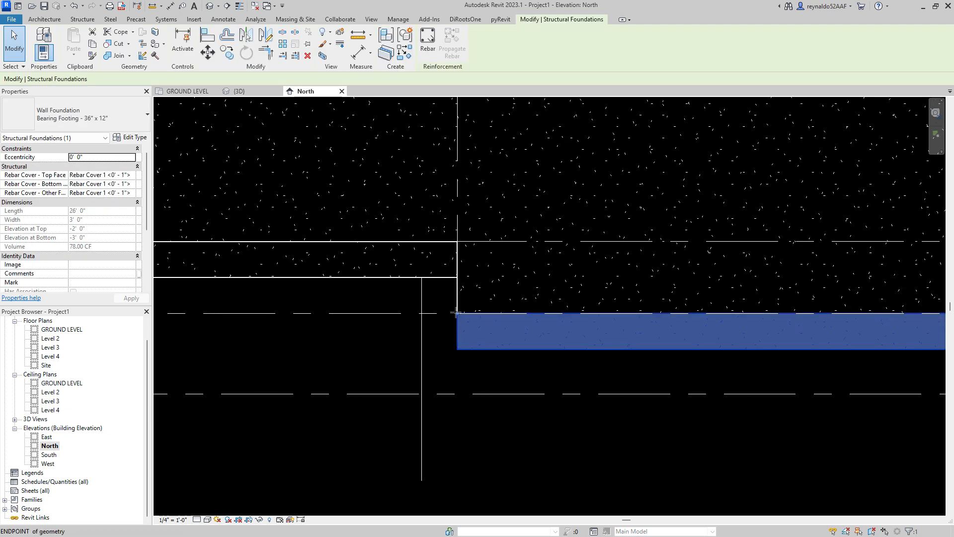
left_click_drag(457, 313, 421, 314)
left_click(477, 360)
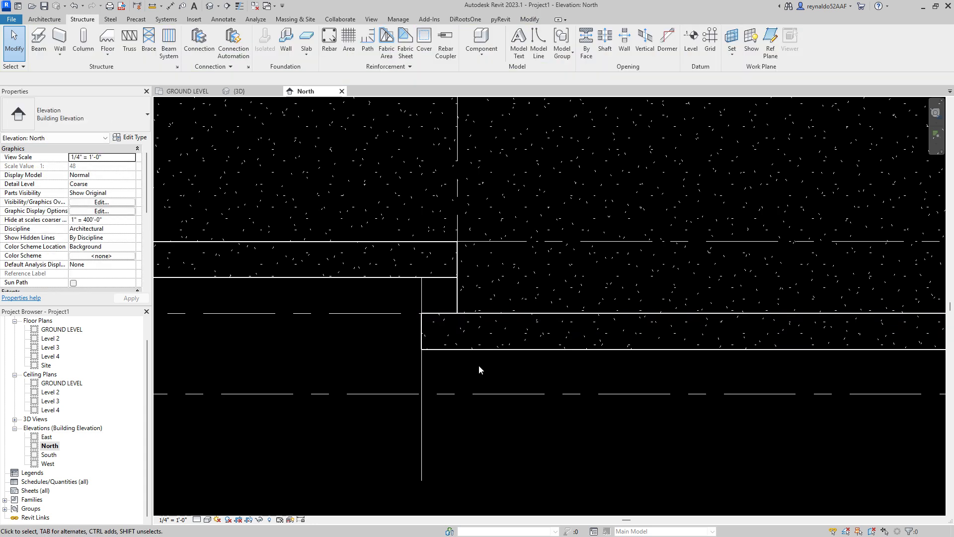
Copy the vertical detail line from the upper footing's corner at grid 3 to the corresponding footing end corner at grid 2
scroll(415, 323, "up", 4)
scroll(420, 308, "down", 7)
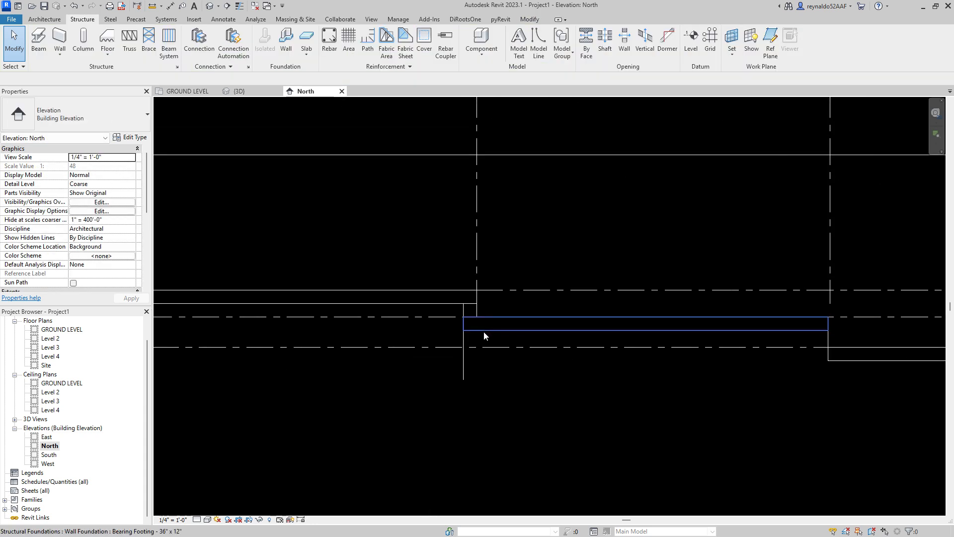
scroll(484, 331, "down", 2)
scroll(495, 356, "down", 1)
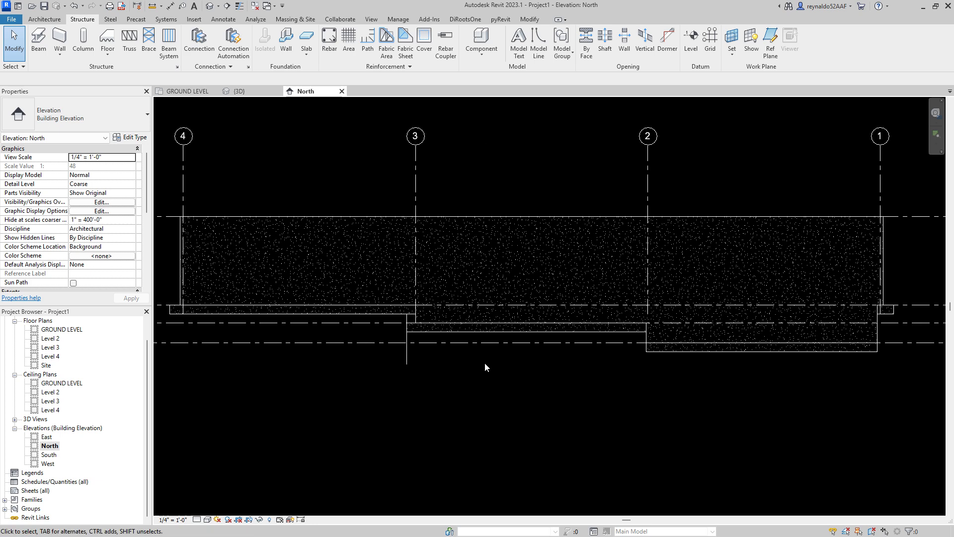
scroll(515, 367, "up", 2)
middle_click_drag(493, 372, 400, 368)
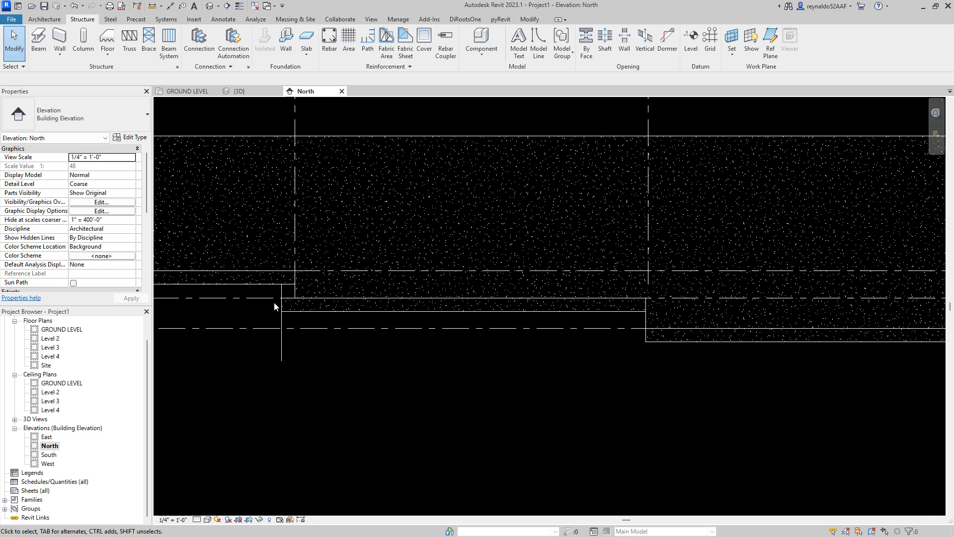
left_click(282, 347)
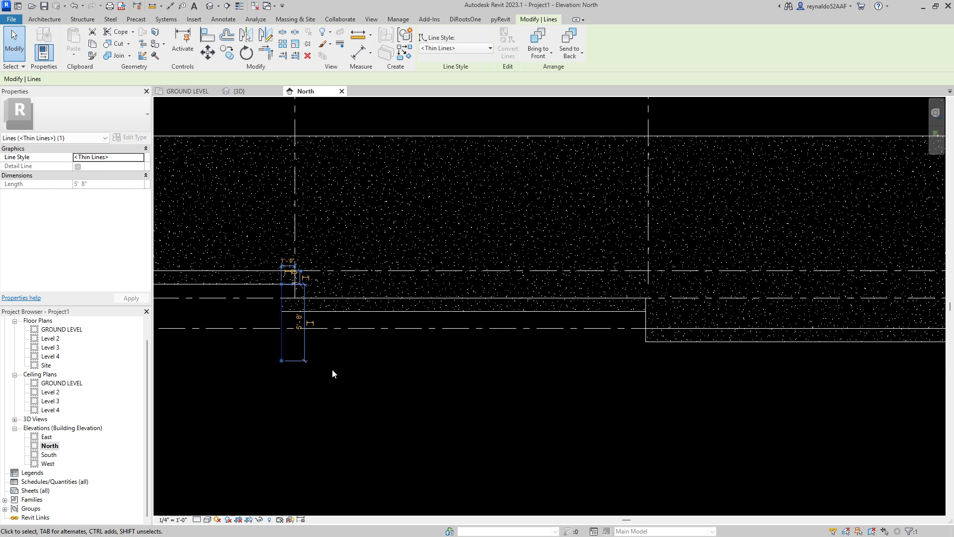
key("c")
key("o")
scroll(297, 310, "up", 3)
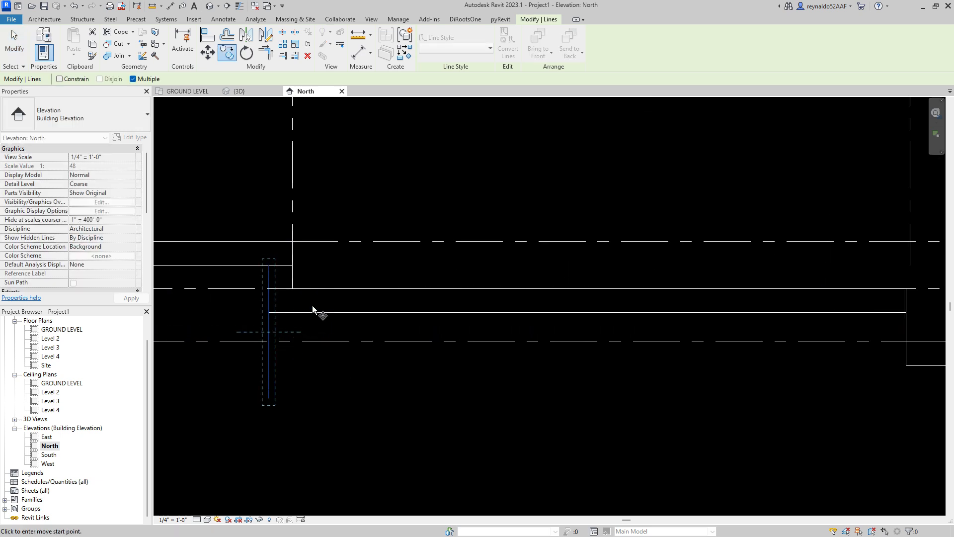
left_click(293, 264)
scroll(278, 290, "down", 4)
scroll(647, 299, "up", 3)
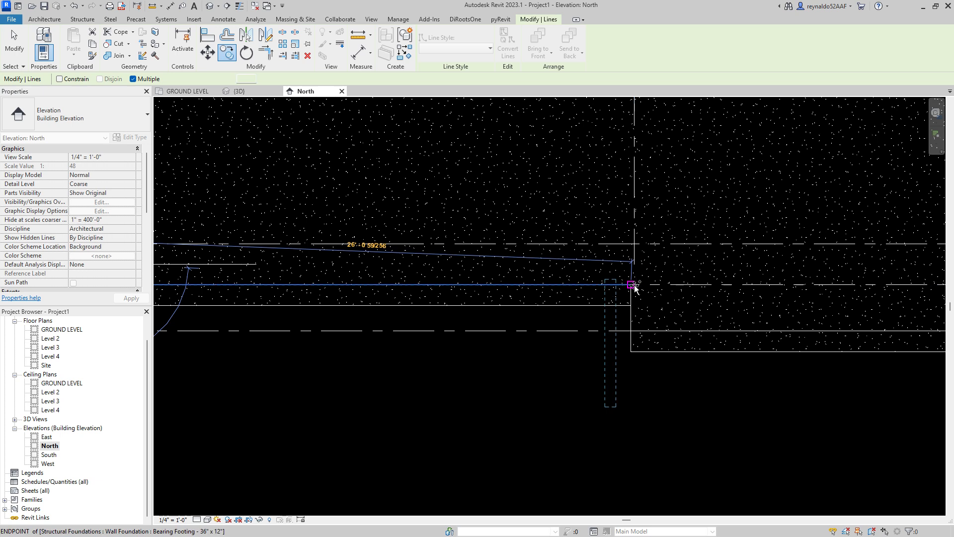
left_click(633, 284)
key("Escape")
key("Escape")
scroll(664, 355, "up", 1)
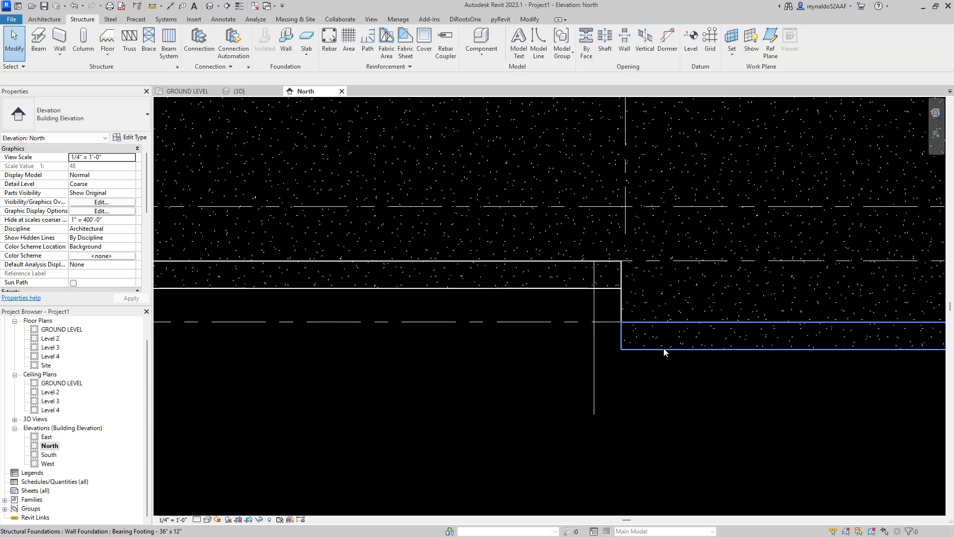
Align the end of the lowest bearing footing, between grids 2 and 1, with the copied detail line near grid 2
left_click(664, 351)
left_click(609, 371)
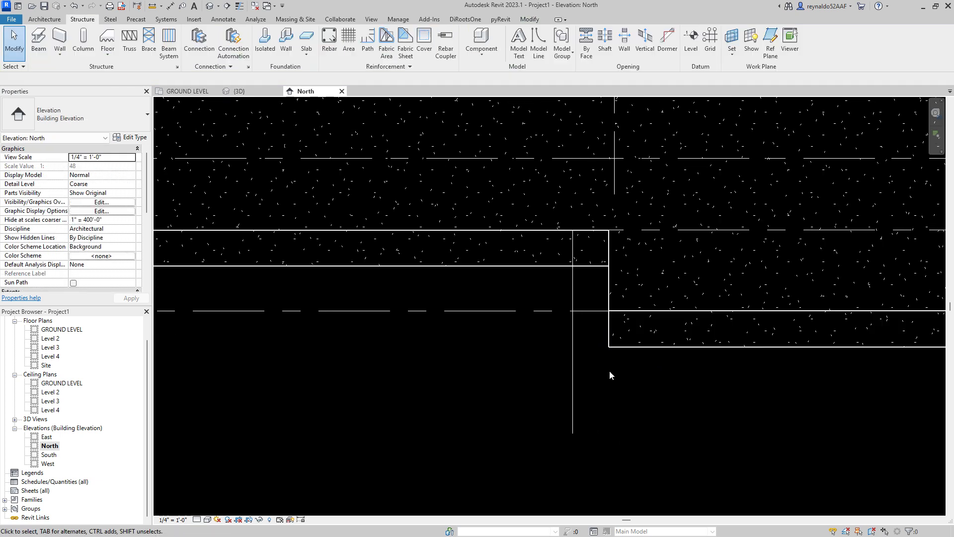
scroll(550, 382, "up", 1)
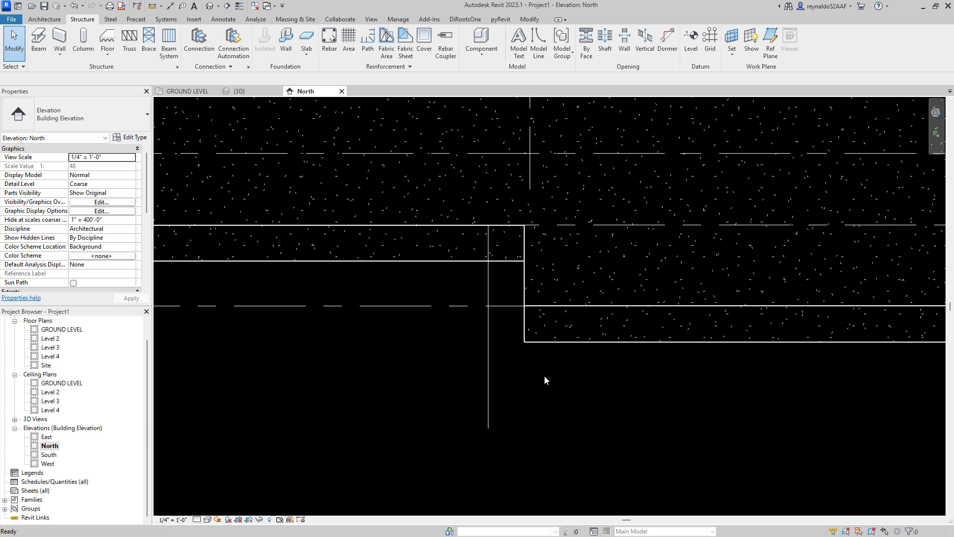
key("a")
key("l")
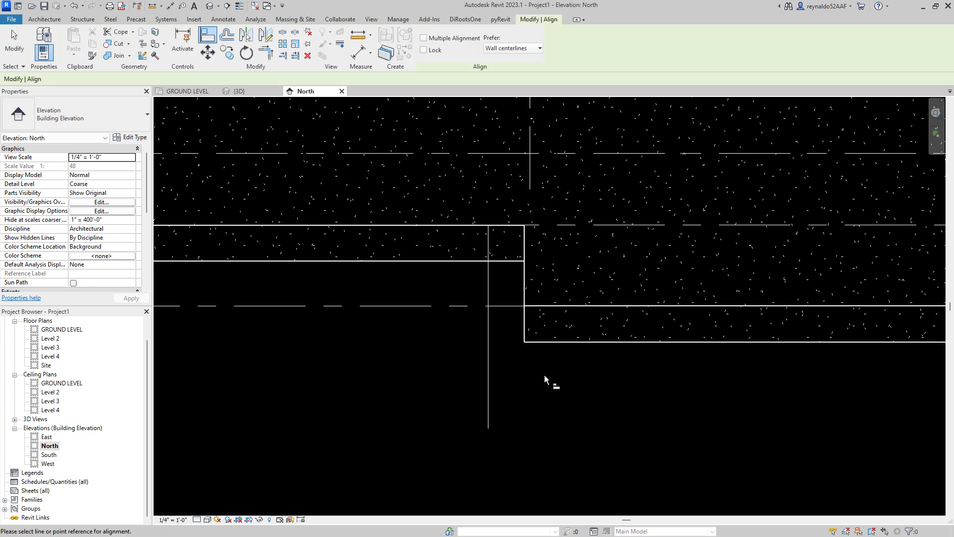
left_click(488, 360)
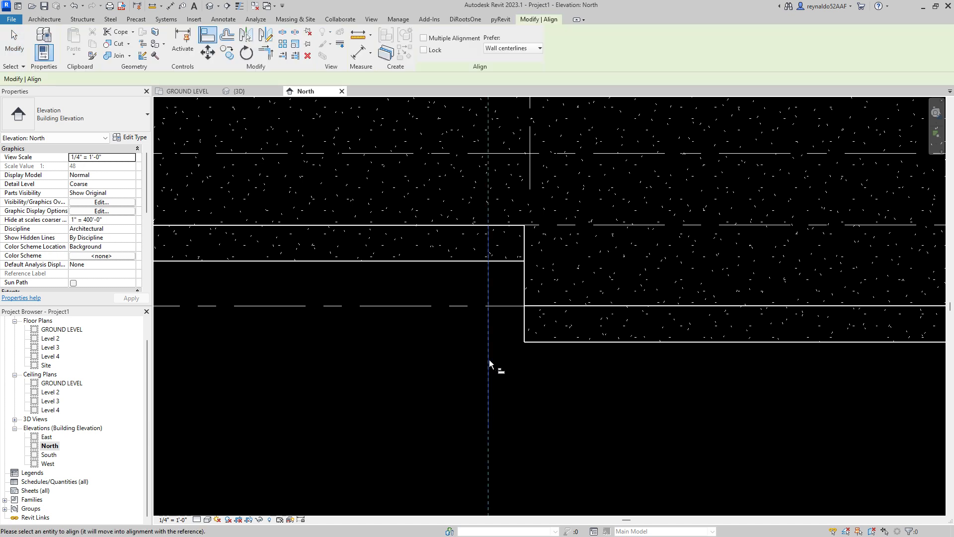
left_click(524, 332)
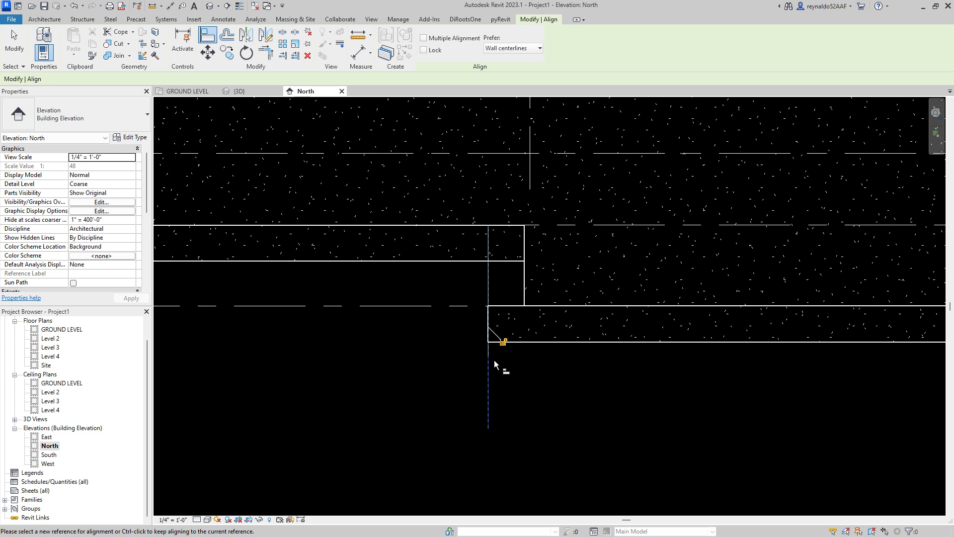
Delete the vertical detail line at the lowest bearing footing's end near grid 2
key("Escape")
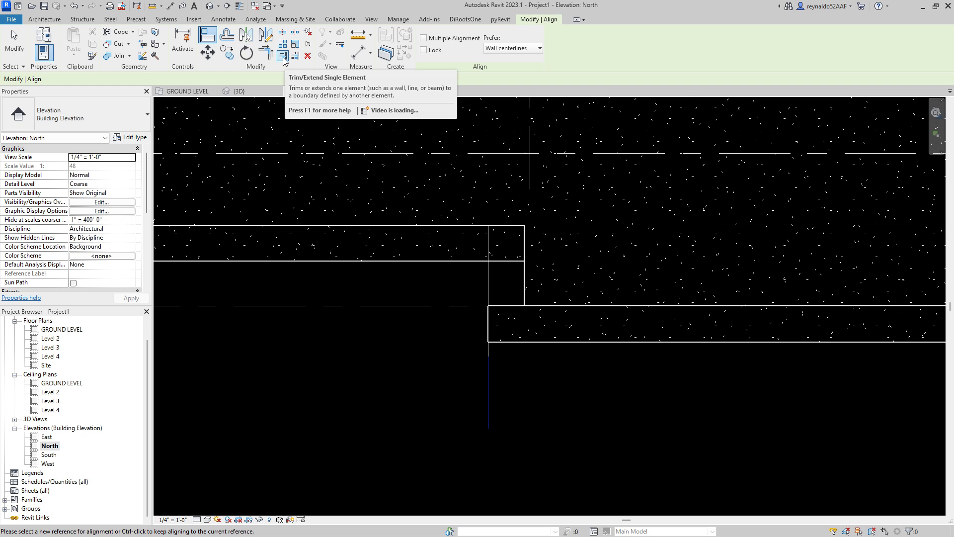
key("Escape")
left_click(488, 409)
key("Delete")
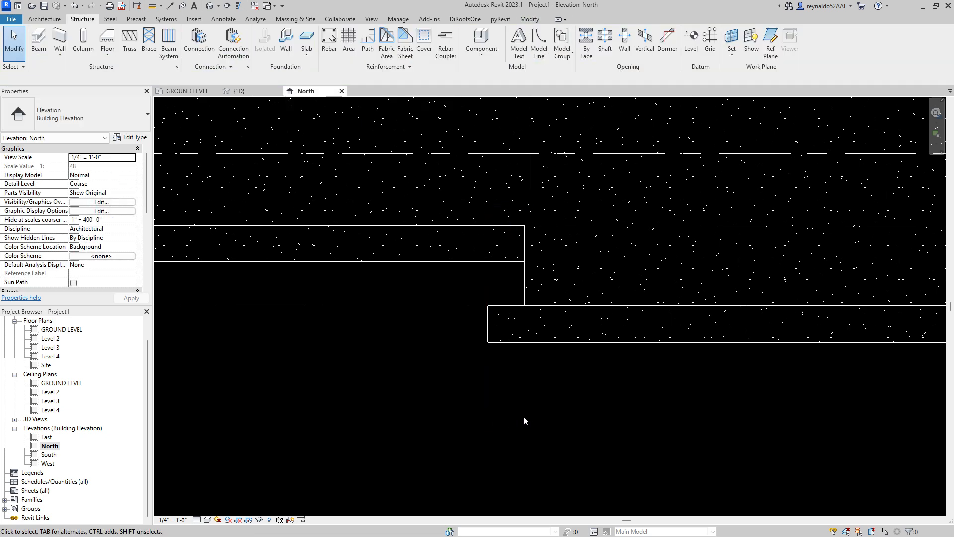
Open the default 3D view and examine the overlapping ends of the stepped bearing footings along the north wall
scroll(523, 420, "down", 3)
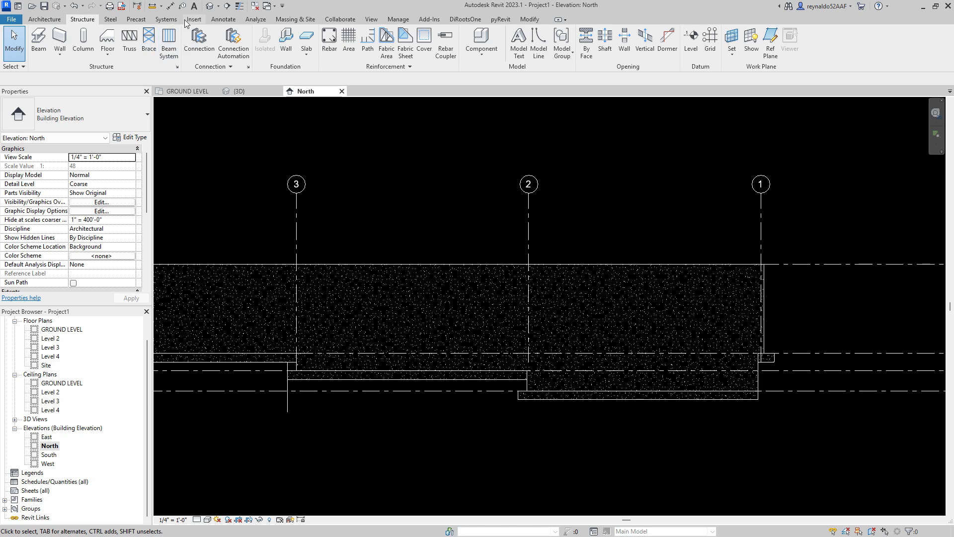
left_click(210, 6)
mouse_move(575, 421)
middle_mouse_down("shift")
mouse_move(572, 391)
mouse_move(467, 364)
mouse_move(496, 437)
mouse_move(466, 357)
middle_mouse_up("shift")
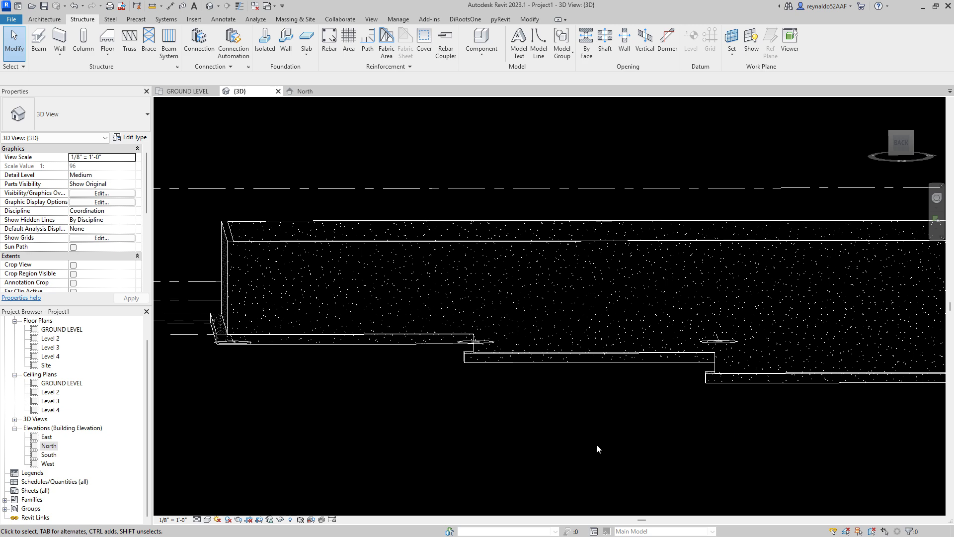
middle_click_drag(655, 445, 629, 434)
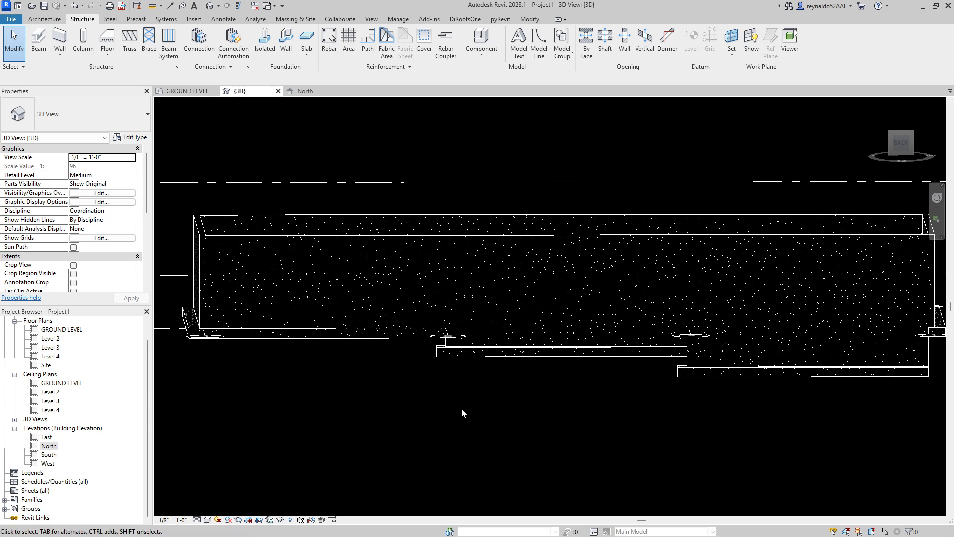
mouse_move(461, 409)
middle_mouse_down("shift")
mouse_move(534, 404)
mouse_move(547, 392)
mouse_move(461, 400)
mouse_move(475, 390)
mouse_move(500, 396)
mouse_move(498, 366)
mouse_move(511, 366)
mouse_move(478, 367)
middle_mouse_up("shift")
scroll(370, 320, "up", 2)
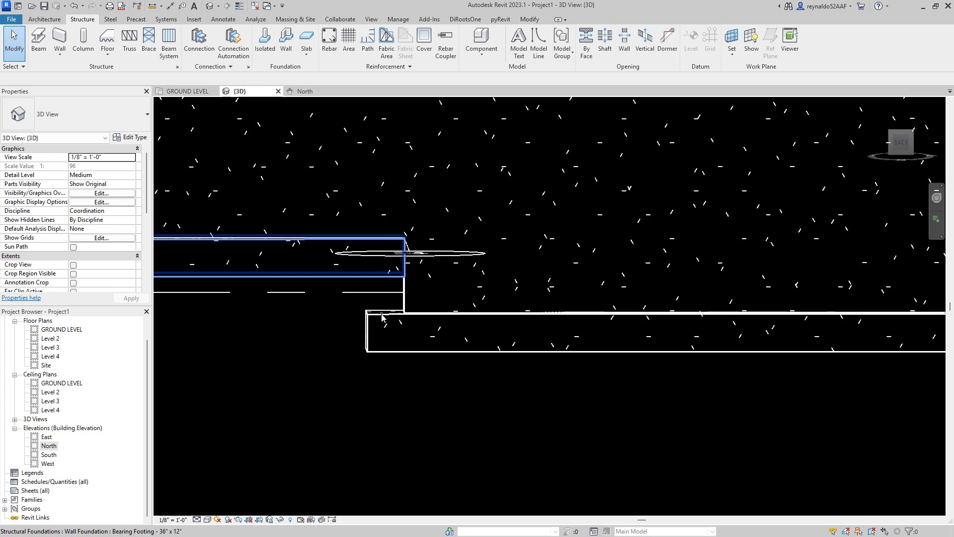
scroll(456, 384, "down", 3)
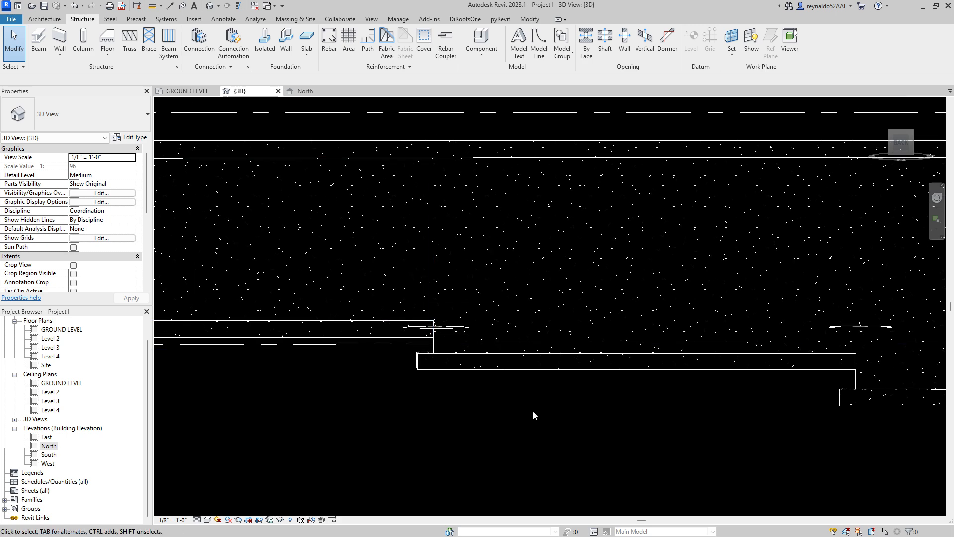
middle_click_drag(533, 410, 543, 439, "shift")
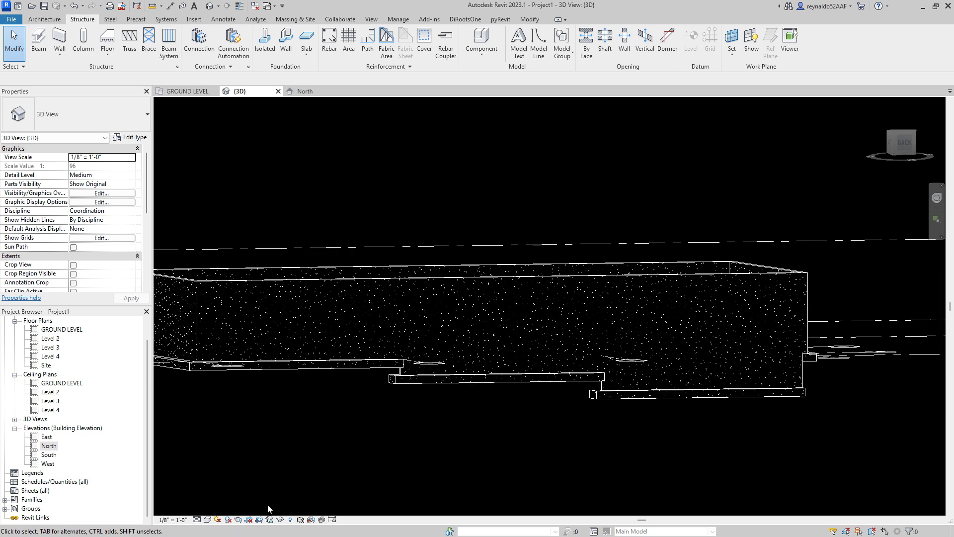
Set the 3D view's detail level to Coarse and inspect the wall and footing steps from several angles
left_click(197, 519)
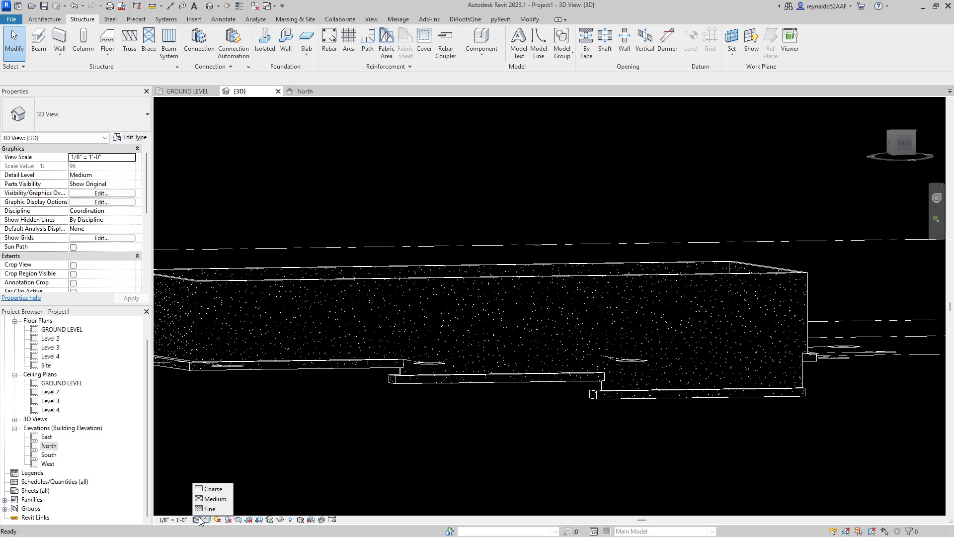
left_click(216, 489)
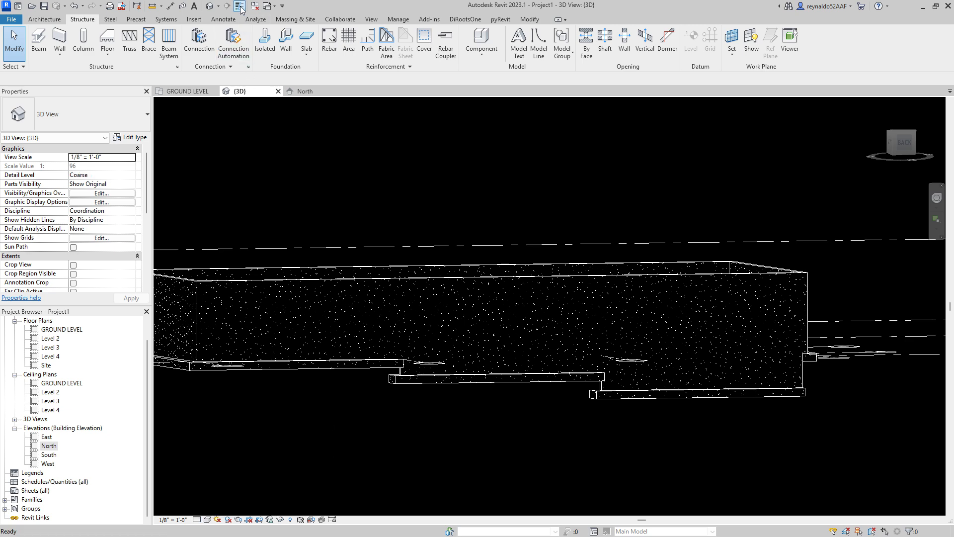
middle_click_drag(461, 438, 415, 400, "shift")
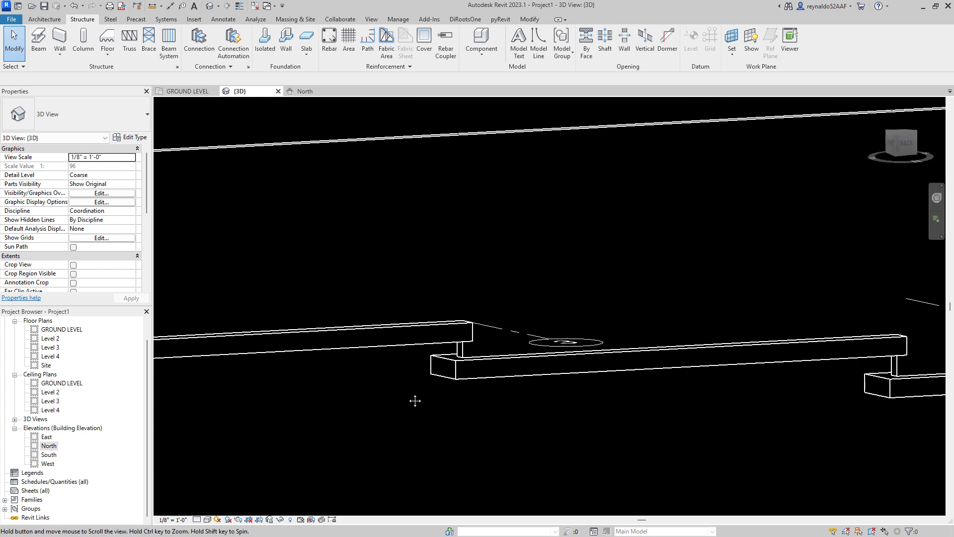
mouse_move(490, 415)
middle_mouse_down("shift")
mouse_move(492, 398)
mouse_move(487, 414)
mouse_move(499, 418)
middle_mouse_up("shift")
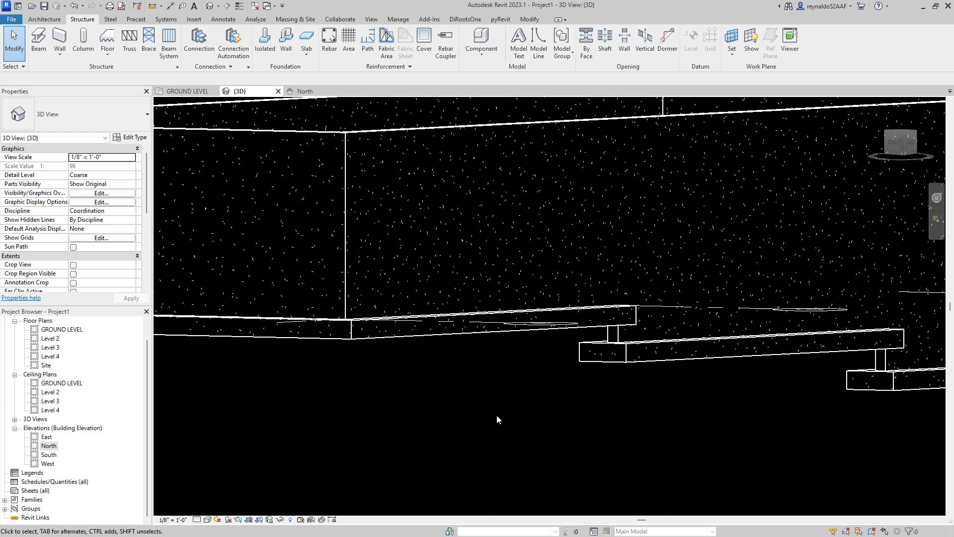
scroll(496, 415, "down", 5)
middle_click_drag(545, 435, 497, 442, "shift")
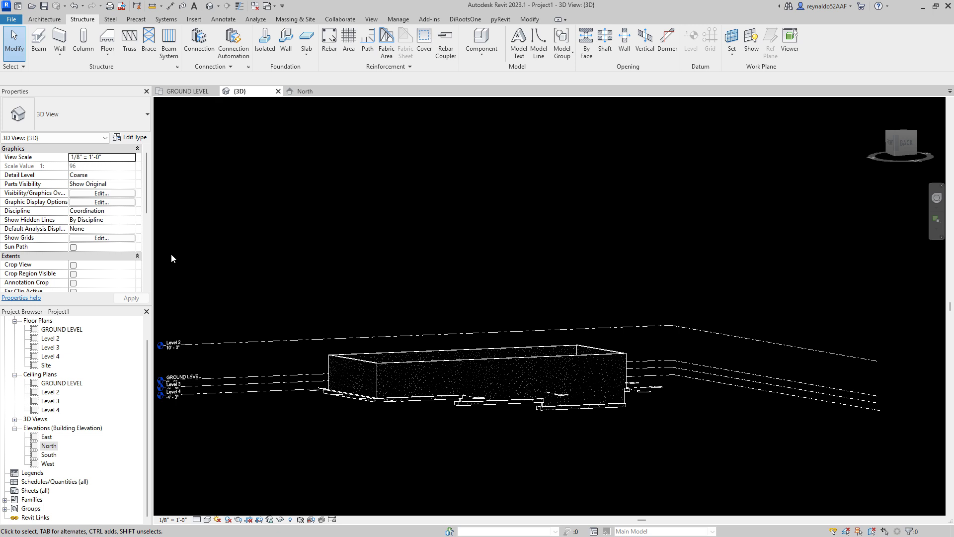
Turn on the section box for the 3D view
left_click_drag(148, 208, 147, 243)
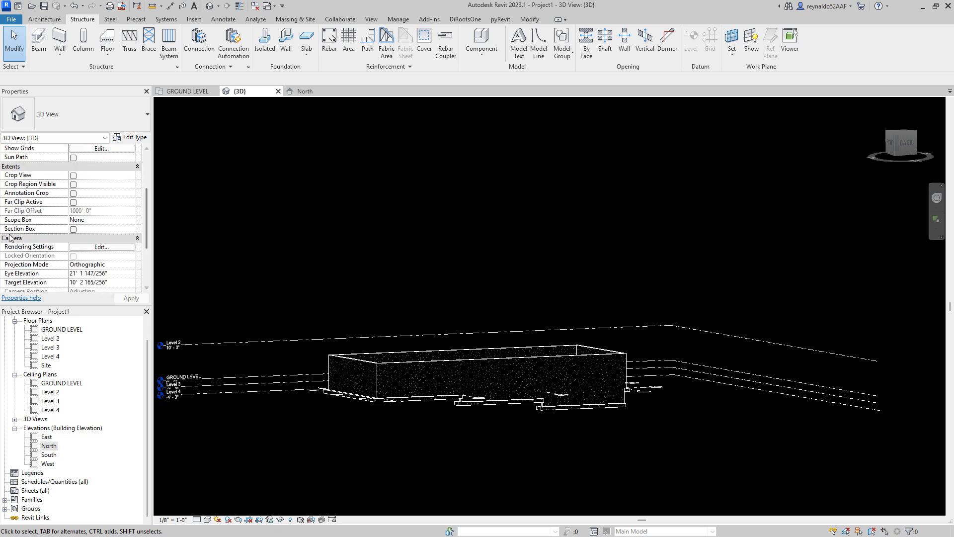
left_click(73, 229)
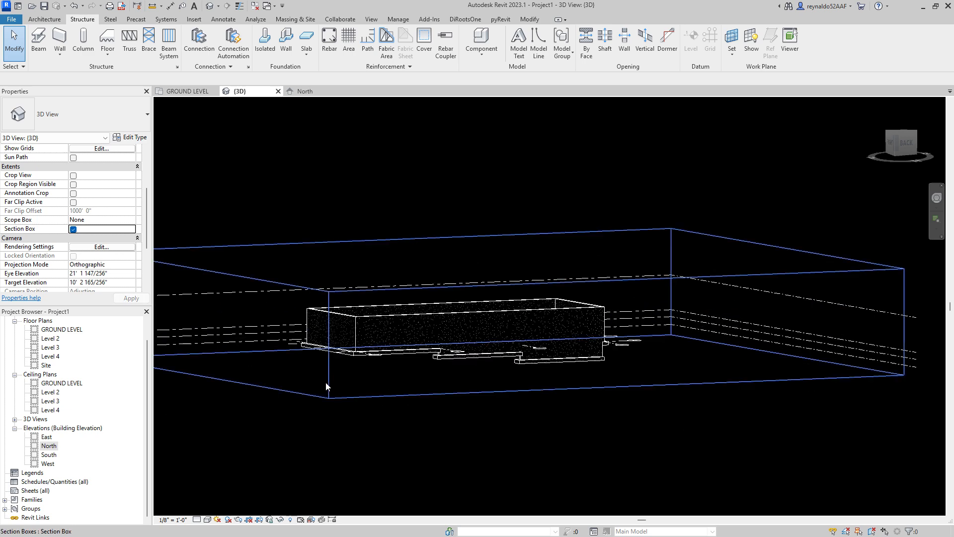
scroll(348, 378, "down", 2)
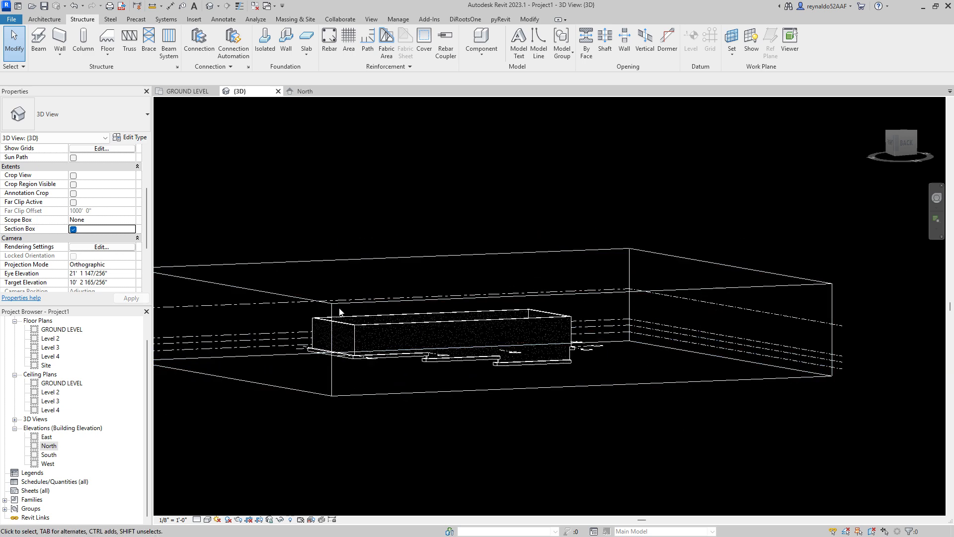
Pull the section box's end face inward past the end wall, cutting the long walls and upper footing just before the first footing step
left_click(330, 313)
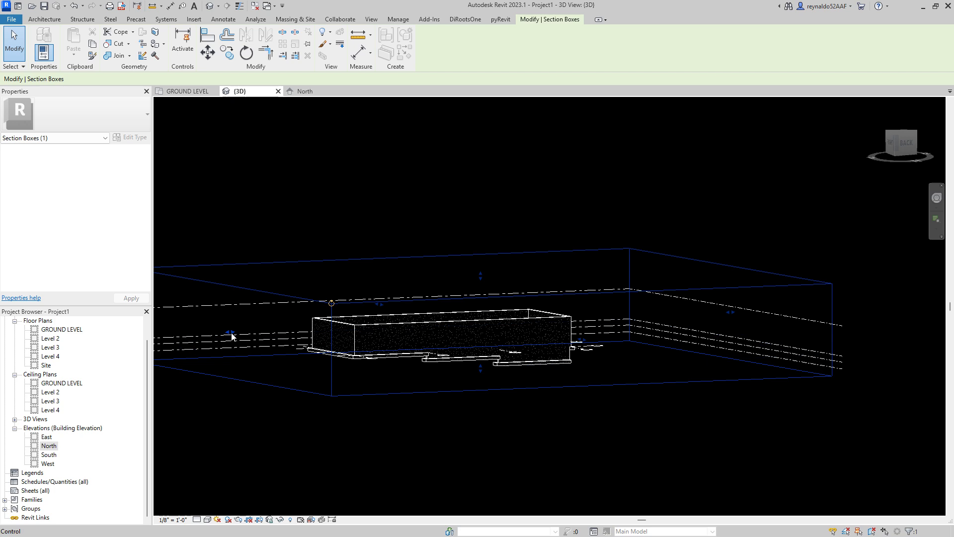
left_click_drag(232, 334, 334, 339)
scroll(321, 326, "up", 3)
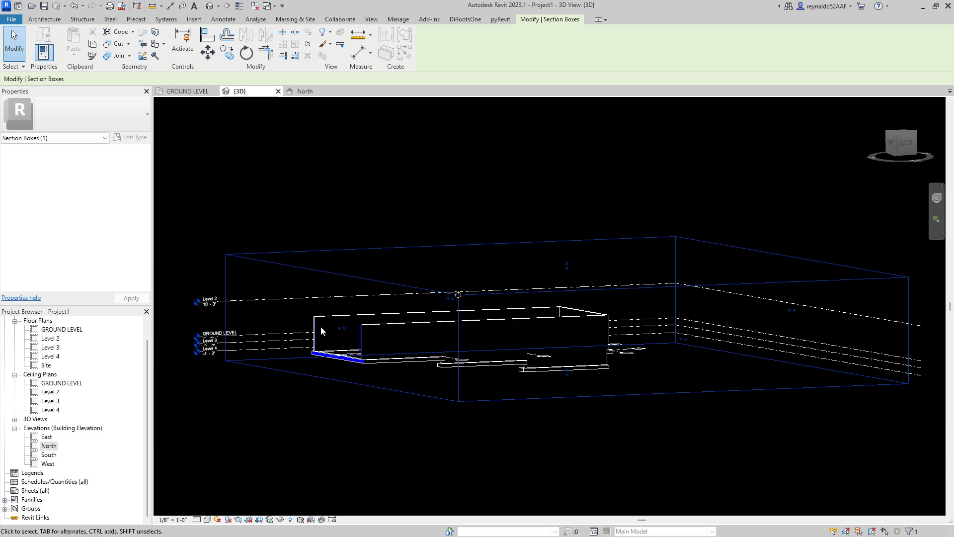
left_click_drag(349, 328, 380, 302)
scroll(459, 379, "up", 3)
scroll(400, 302, "down", 1)
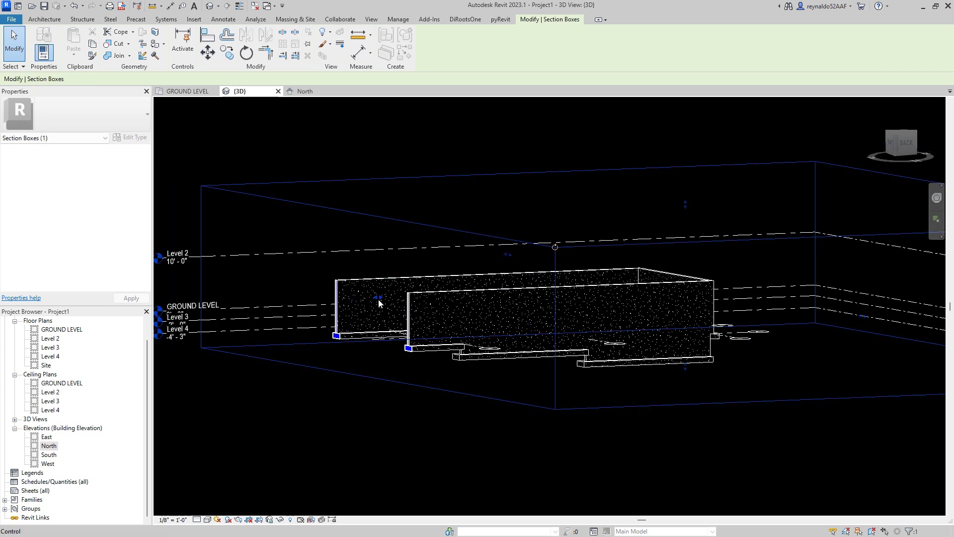
scroll(467, 357, "up", 5)
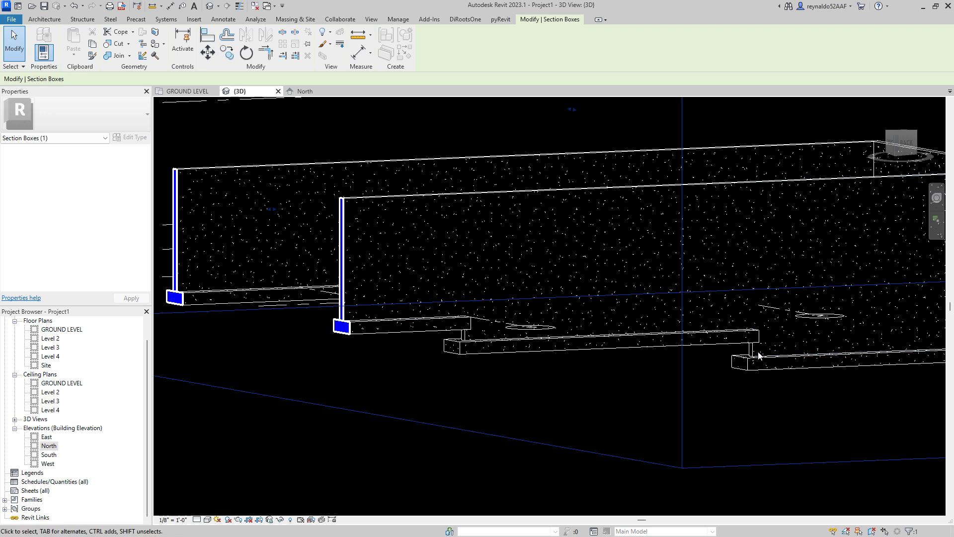
scroll(393, 370, "down", 3)
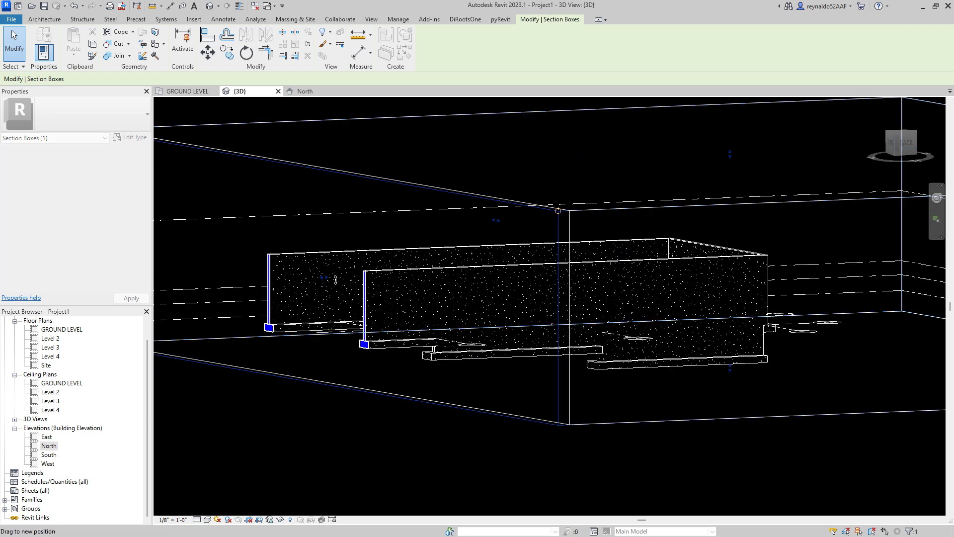
left_click_drag(335, 277, 361, 284)
Examine the cut wall and the gaps between the overlapping stepped footings at grids 3 and 2
middle_click_drag(433, 413, 409, 450, "shift")
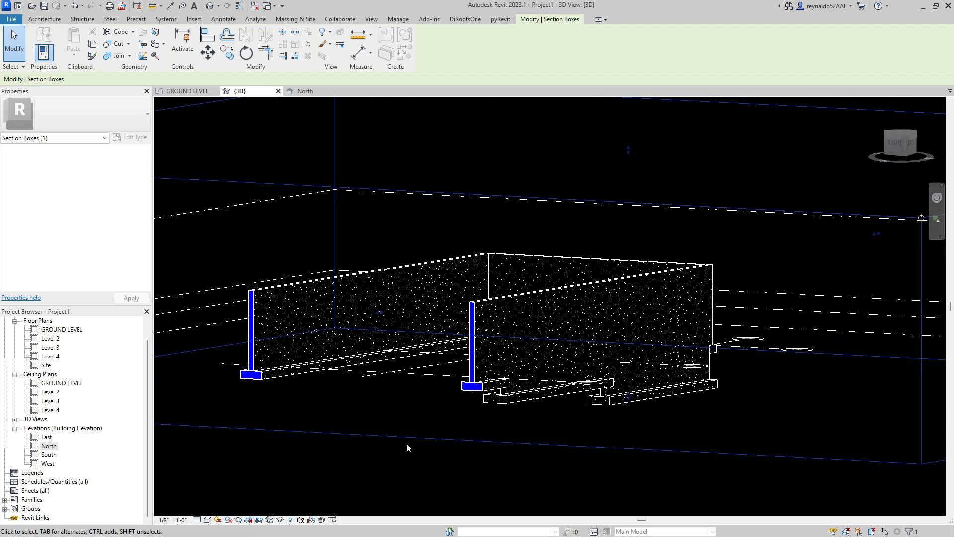
scroll(535, 427, "up", 2)
scroll(537, 427, "up", 1)
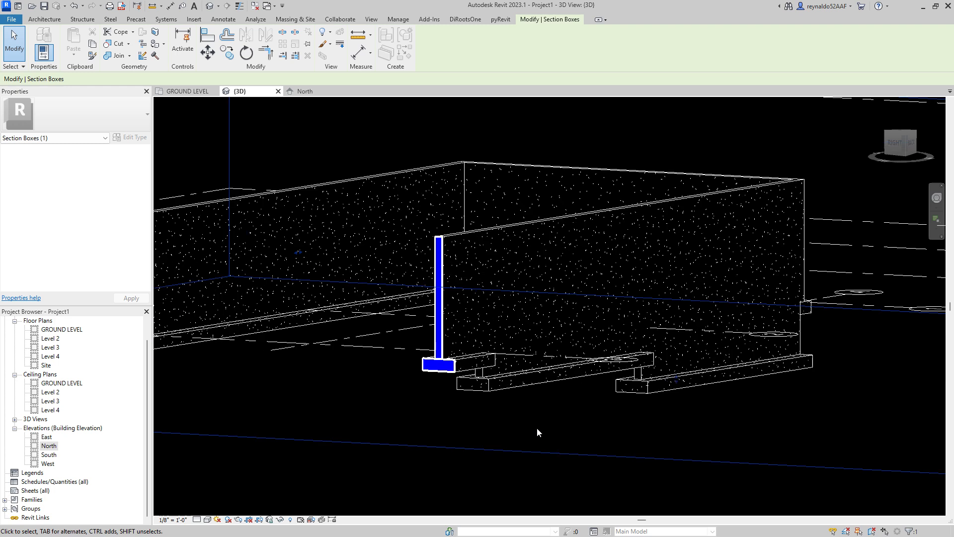
scroll(535, 423, "up", 1)
scroll(502, 397, "up", 1)
scroll(471, 370, "up", 1)
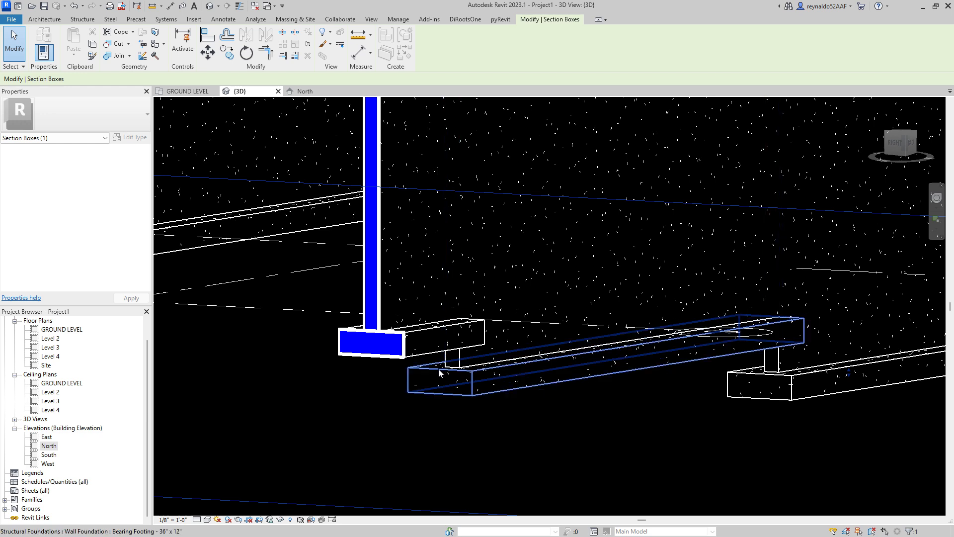
scroll(449, 417, "down", 2)
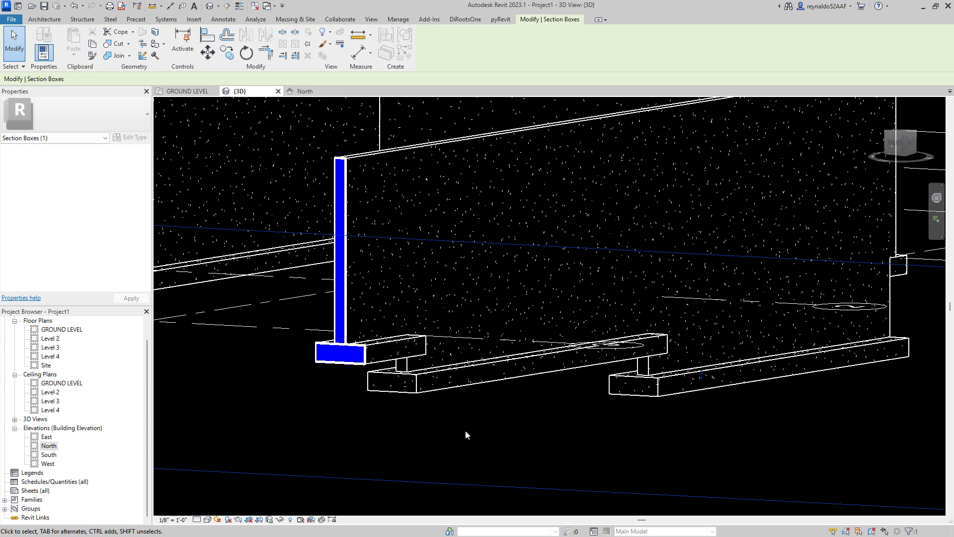
middle_click_drag(484, 430, 481, 431, "shift")
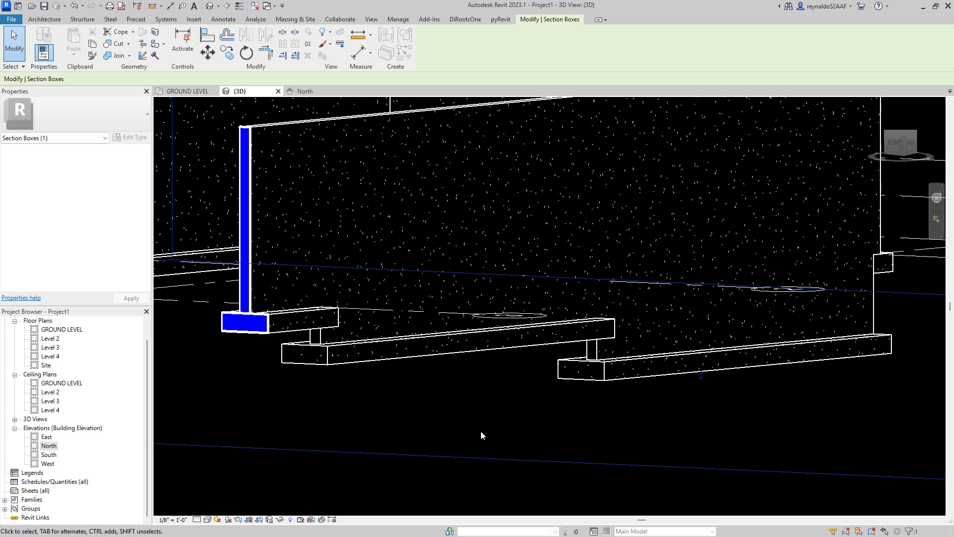
Set the work plane by picking the outer vertical face of the stepped wall between grids 3 and 2
left_click(82, 20)
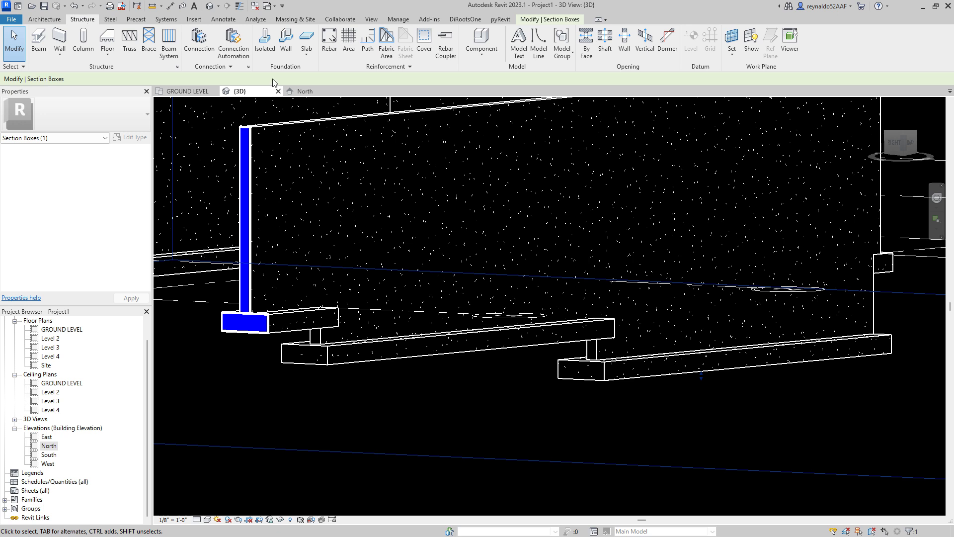
left_click(485, 62)
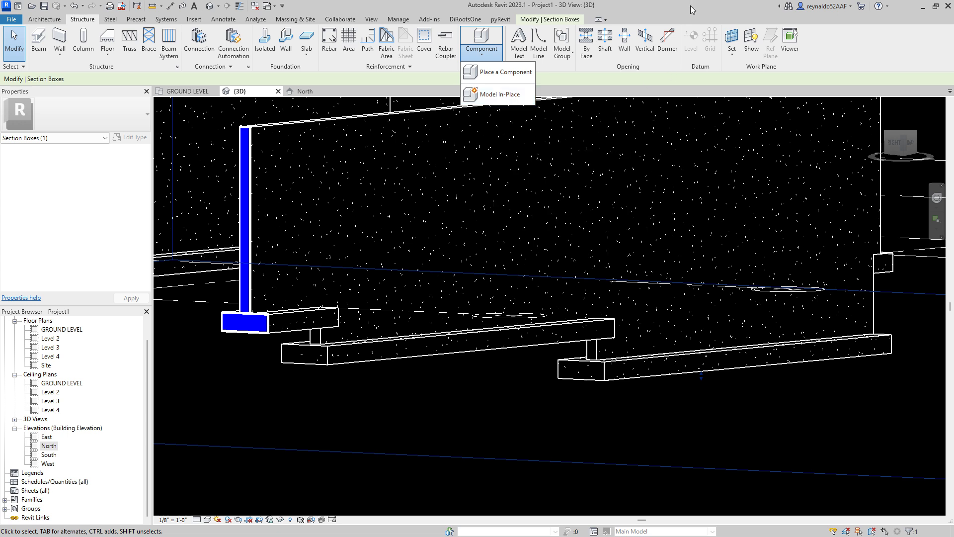
left_click(732, 58)
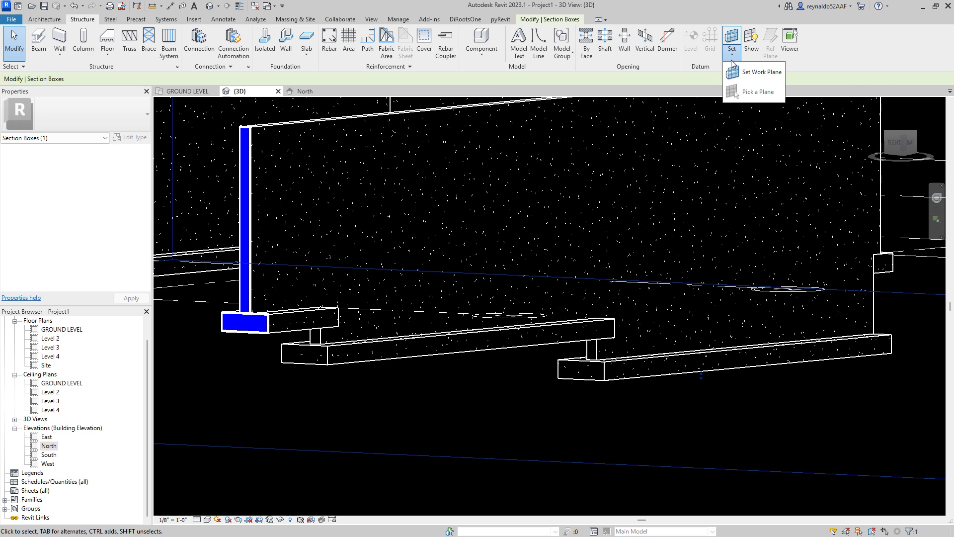
left_click(746, 72)
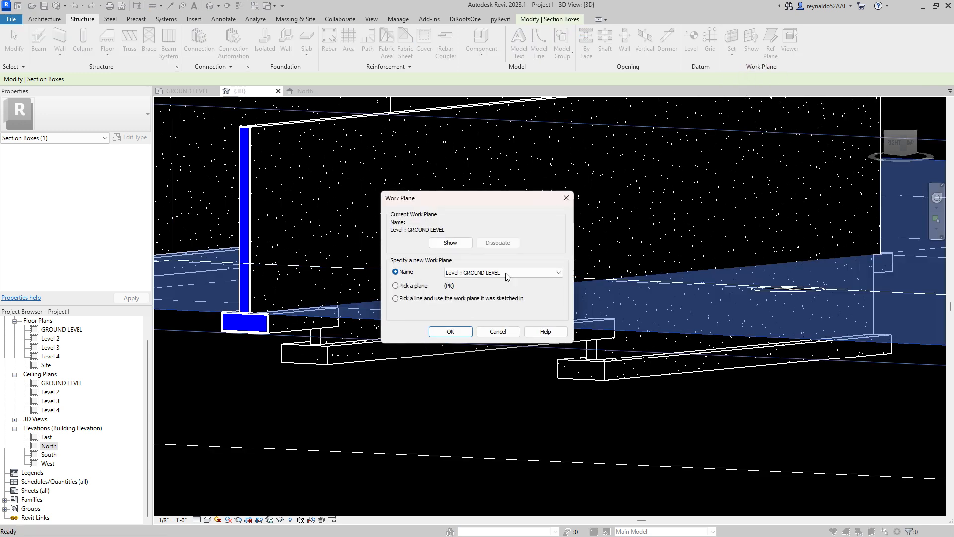
left_click(397, 287)
left_click(454, 332)
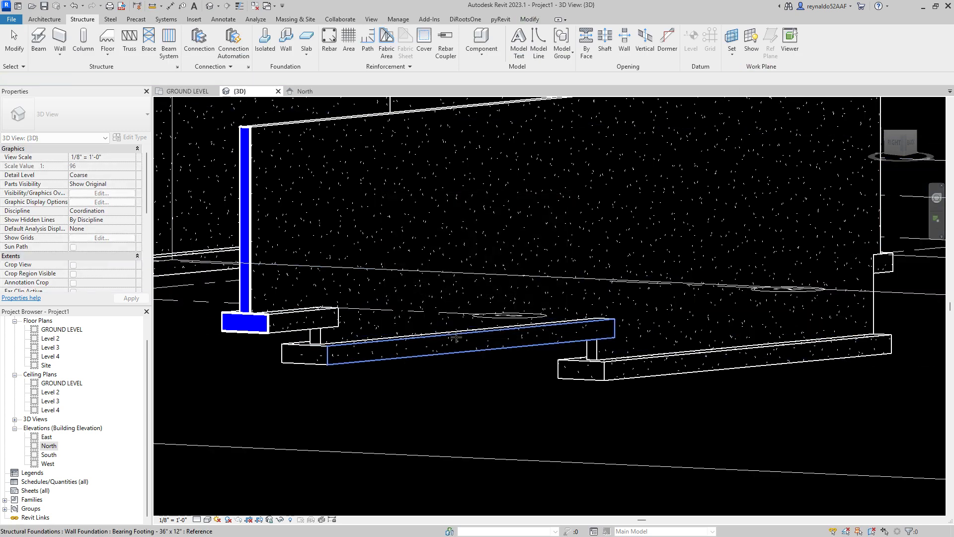
left_click(322, 337)
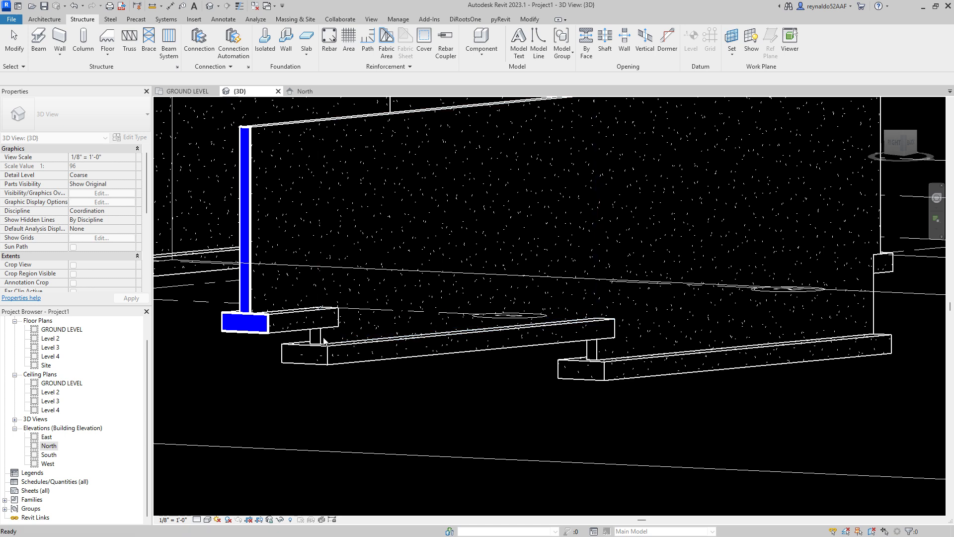
Show the active work plane on the wall face and view it around the first footing step
left_click(753, 53)
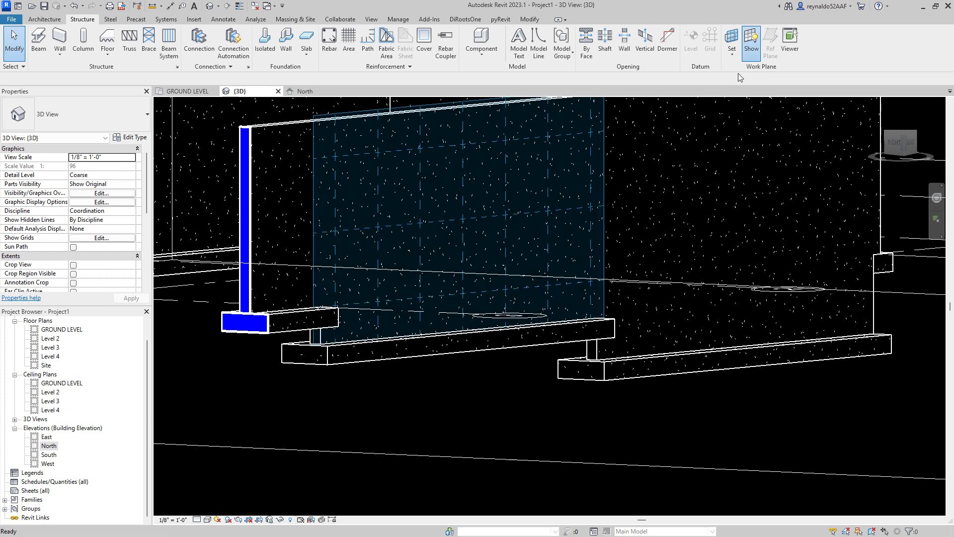
middle_click_drag(447, 397, 400, 406, "shift")
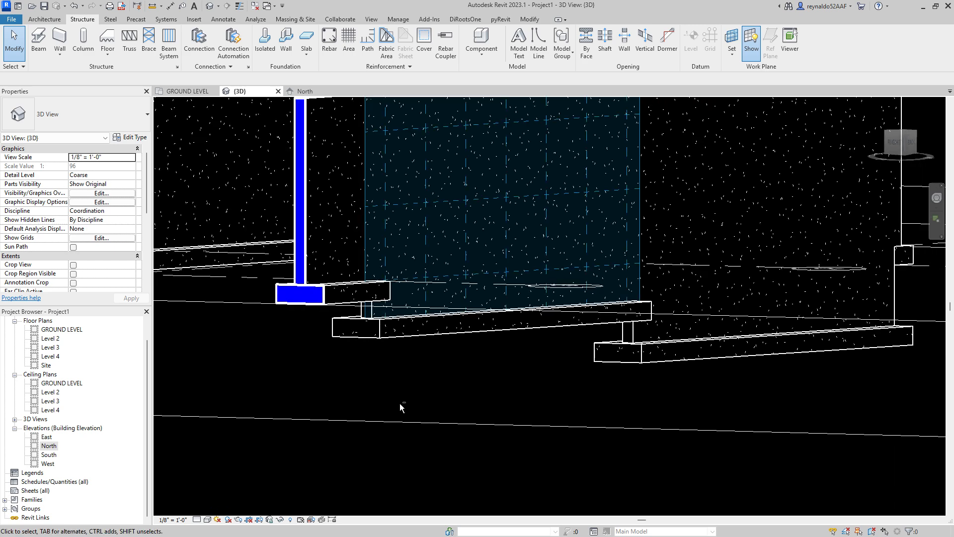
scroll(400, 406, "up", 1)
middle_click_drag(428, 362, 436, 388)
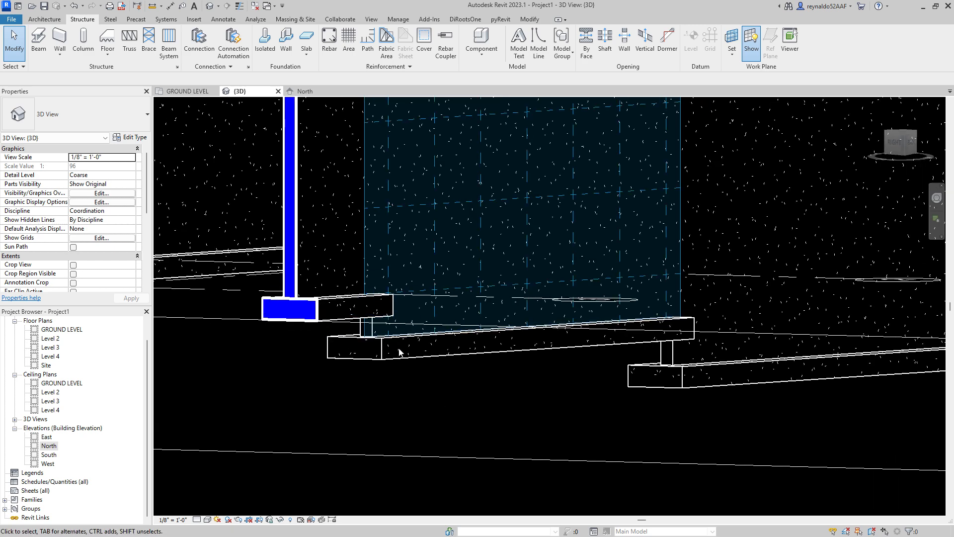
Hide the active work plane on the wall face and view both footing steps along the wall
left_click(751, 43)
middle_click_drag(501, 406, 496, 421)
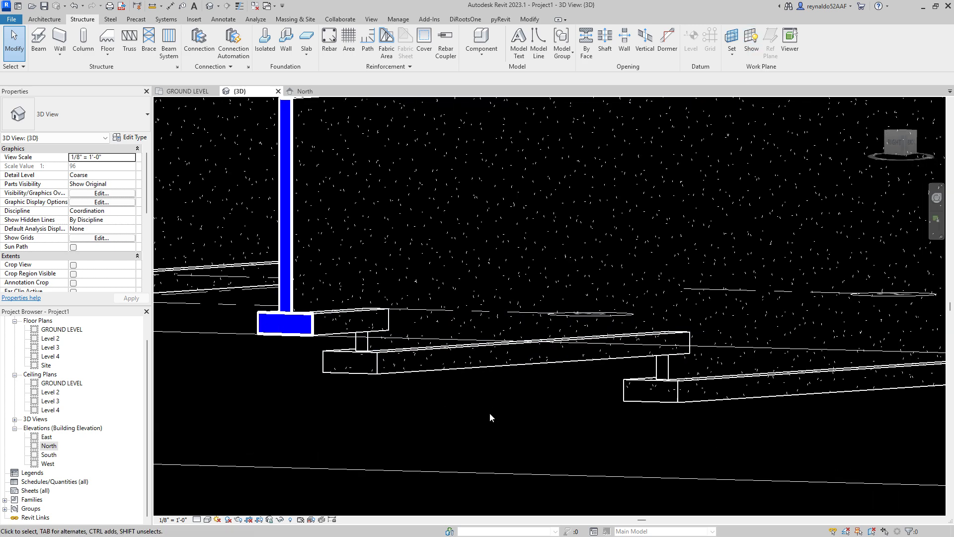
scroll(490, 413, "down", 1)
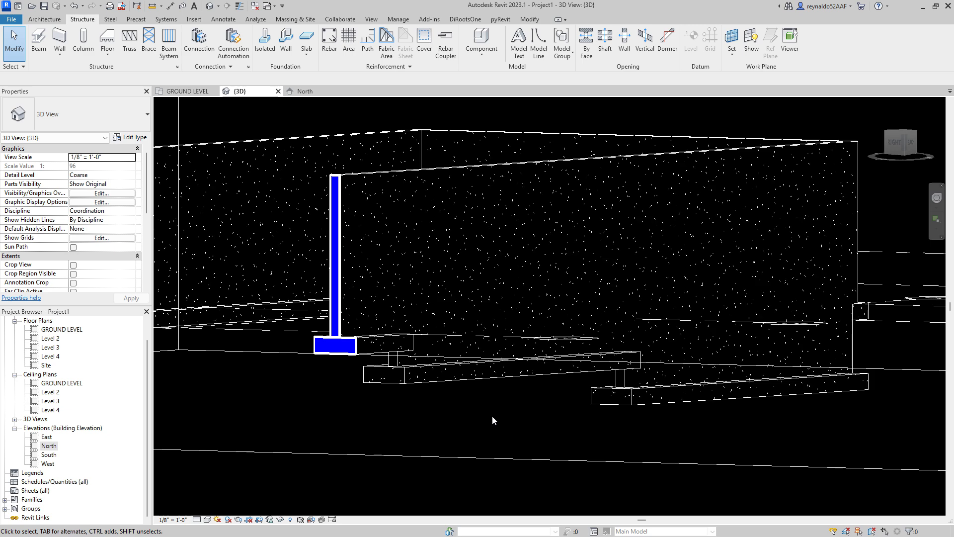
mouse_move(492, 420)
middle_mouse_down("shift")
mouse_move(573, 426)
mouse_move(564, 432)
mouse_move(494, 417)
mouse_move(602, 426)
mouse_move(560, 419)
mouse_move(559, 431)
mouse_move(550, 404)
mouse_move(611, 393)
mouse_move(594, 412)
mouse_move(581, 406)
middle_mouse_up("shift")
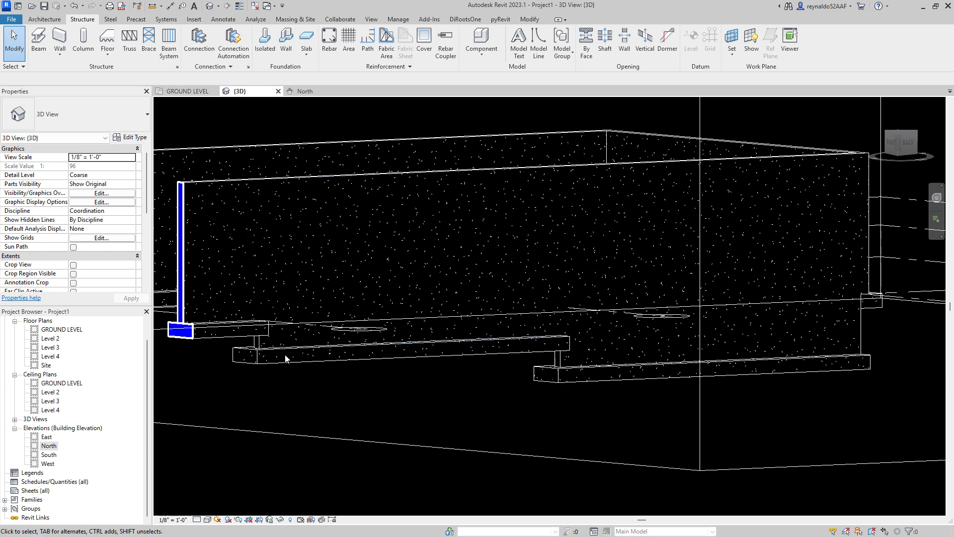
Orient the 3D view squarely to the Back face and frame the footing step at grid 2
left_click(907, 145)
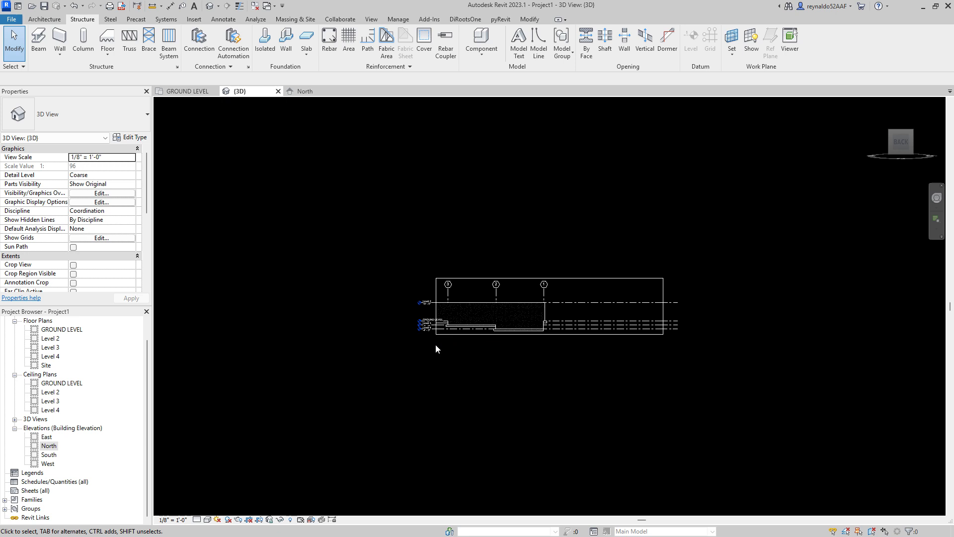
scroll(452, 318, "up", 8)
scroll(453, 306, "up", 3)
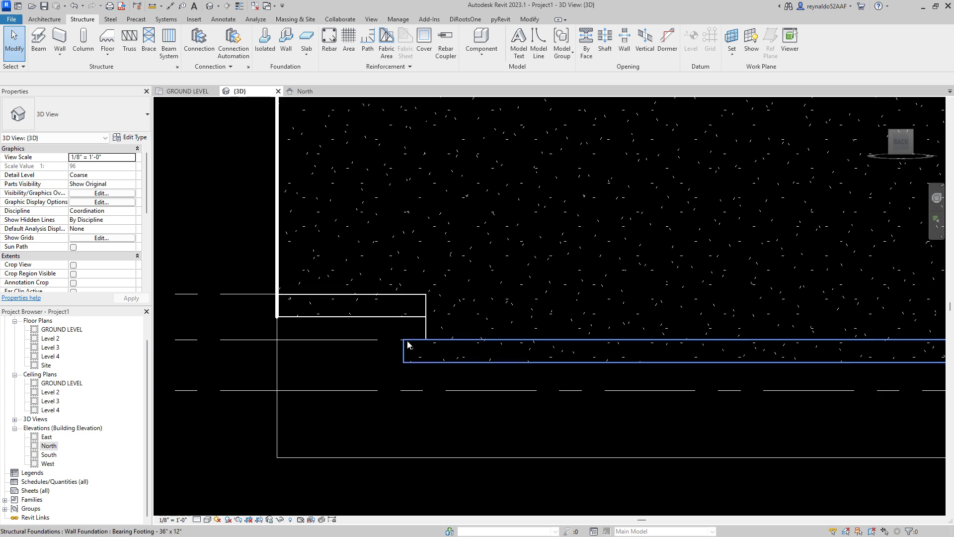
middle_click_drag(437, 426, 464, 437, "shift")
middle_click_drag(615, 442, 523, 422, "shift")
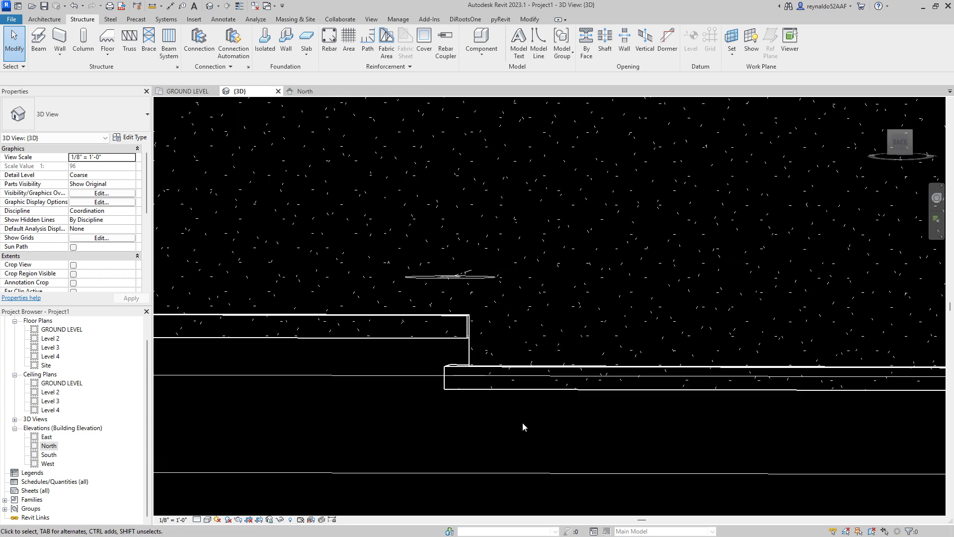
left_click(903, 144)
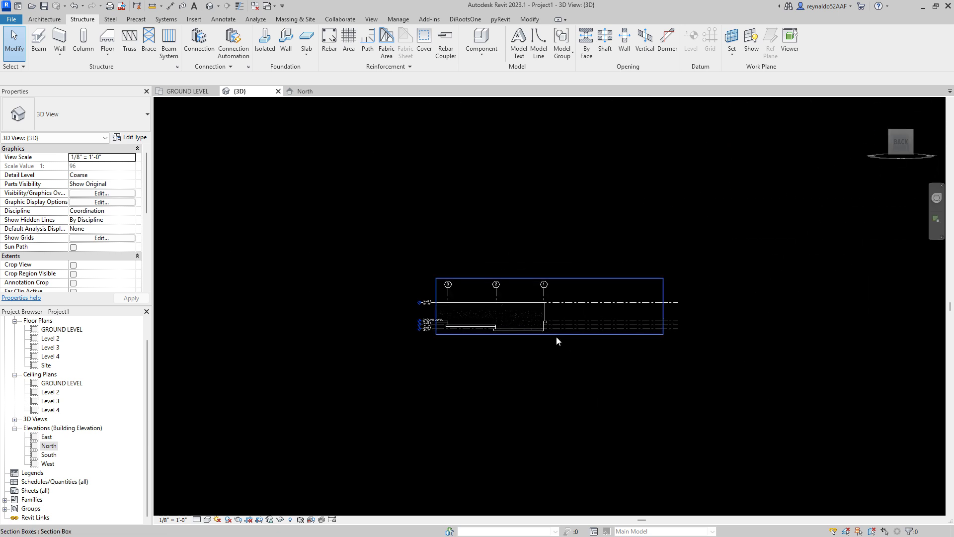
scroll(497, 333, "up", 6)
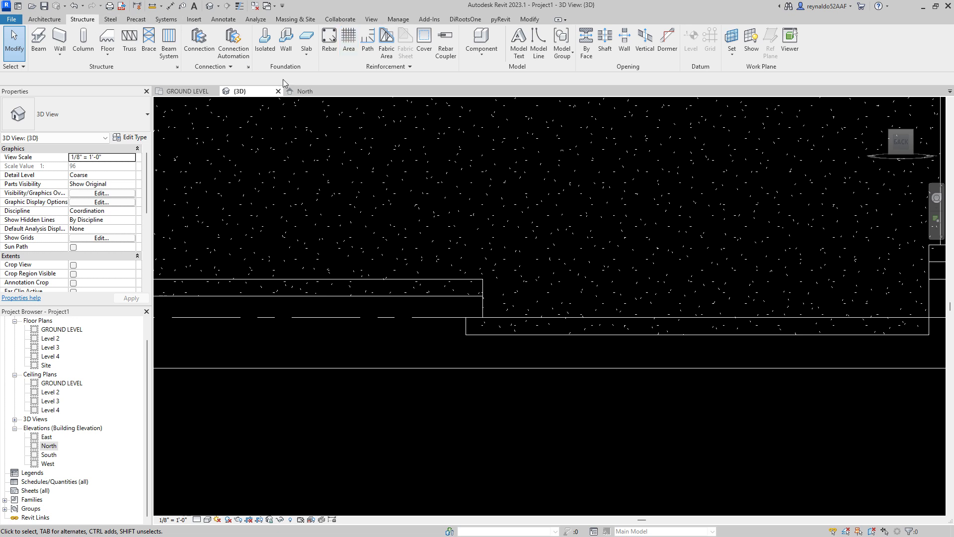
Start an in-place model in the Structural Foundations category and name it Conc Pour
left_click(484, 58)
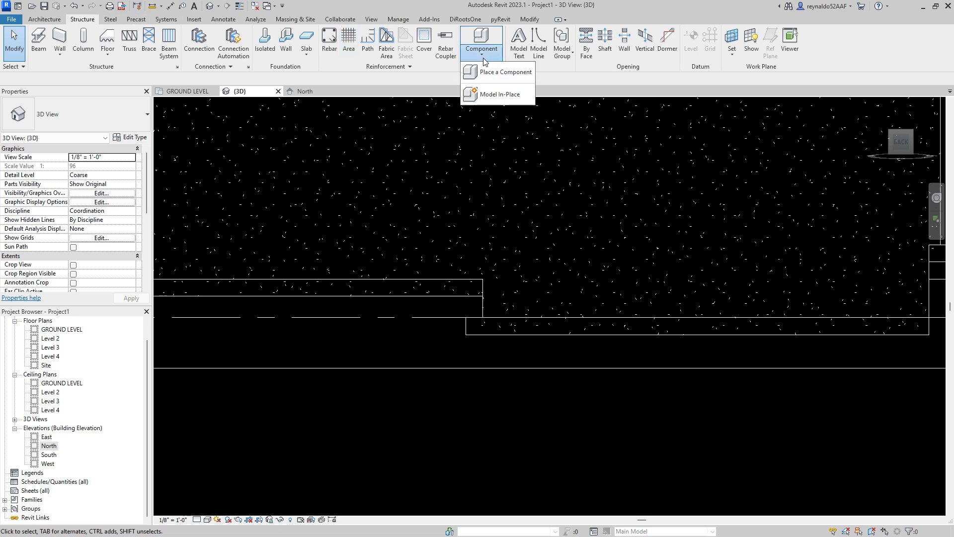
left_click(495, 96)
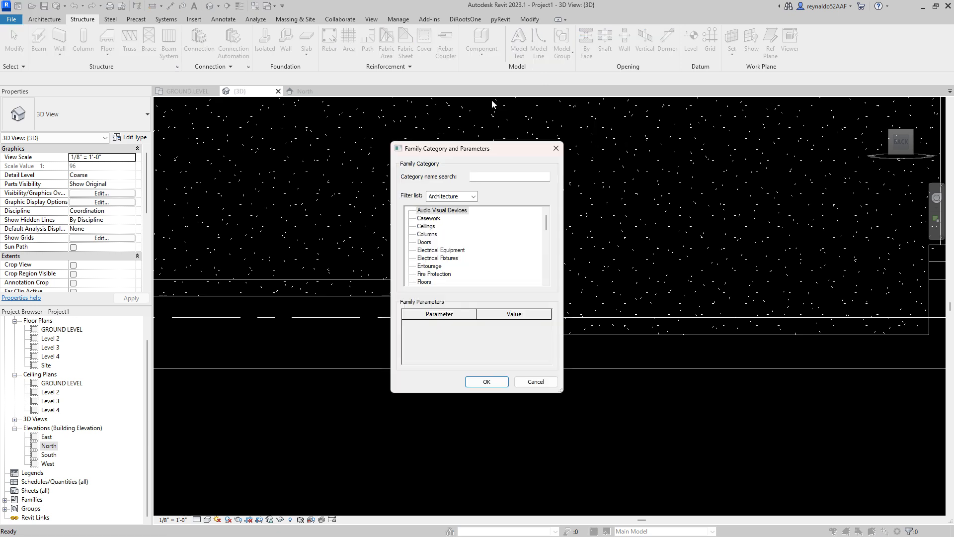
left_click_drag(546, 222, 547, 271)
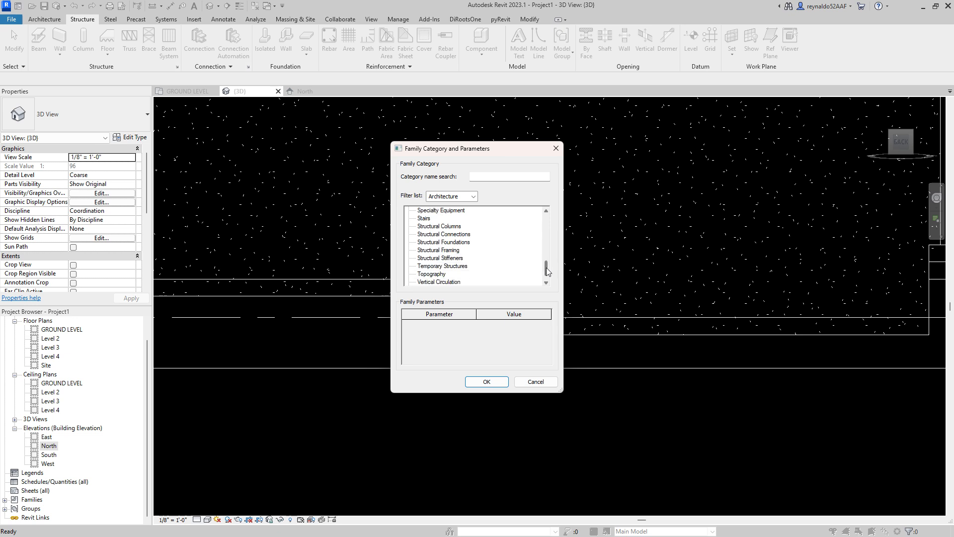
left_click(460, 243)
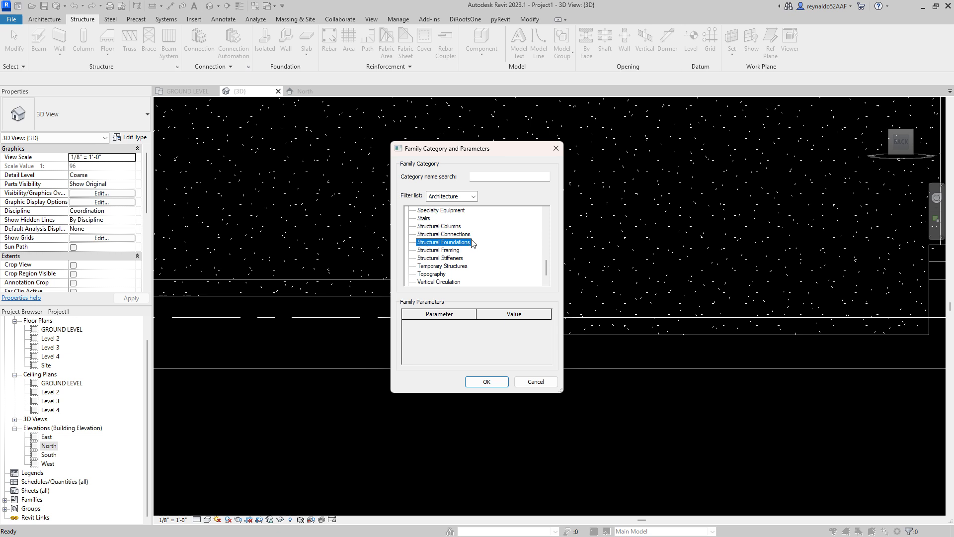
left_click(482, 381)
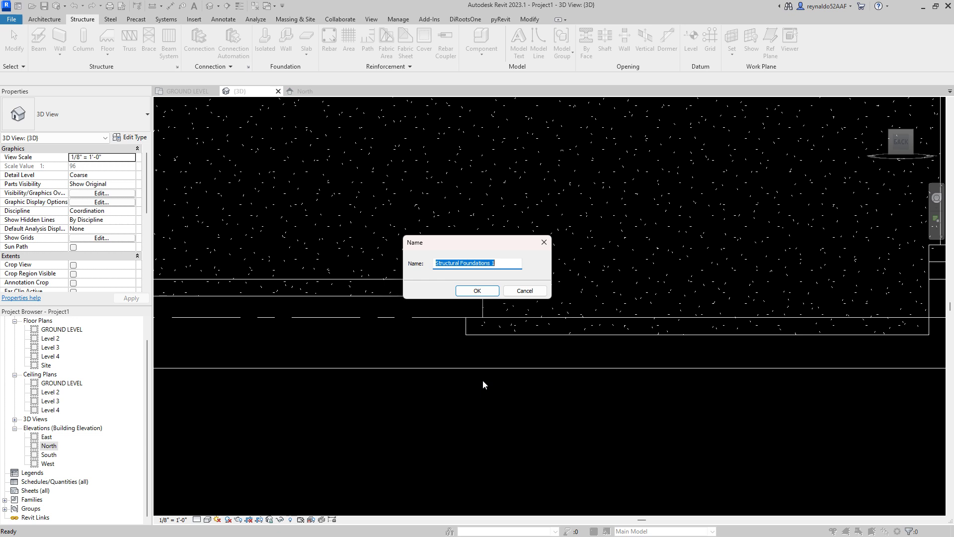
type("cON")
key("BackSpace")
key("BackSpace")
key("BackSpace")
type("Conc Pour")
left_click(477, 291)
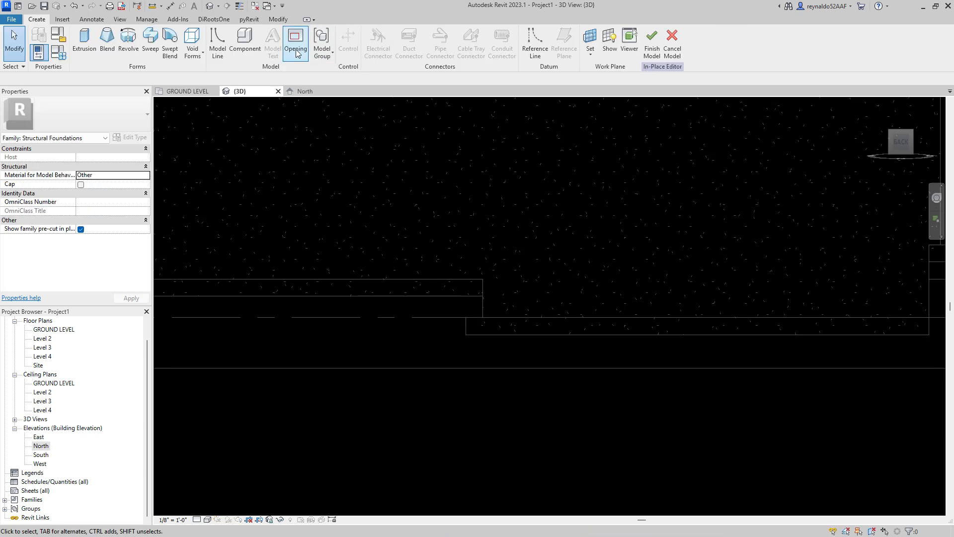
Sketch a closed extrusion profile at the grid 2 step: 45° slope from the lower footing's corner, 3'-3" top edge, vertical end, 1'-0" base
left_click(88, 50)
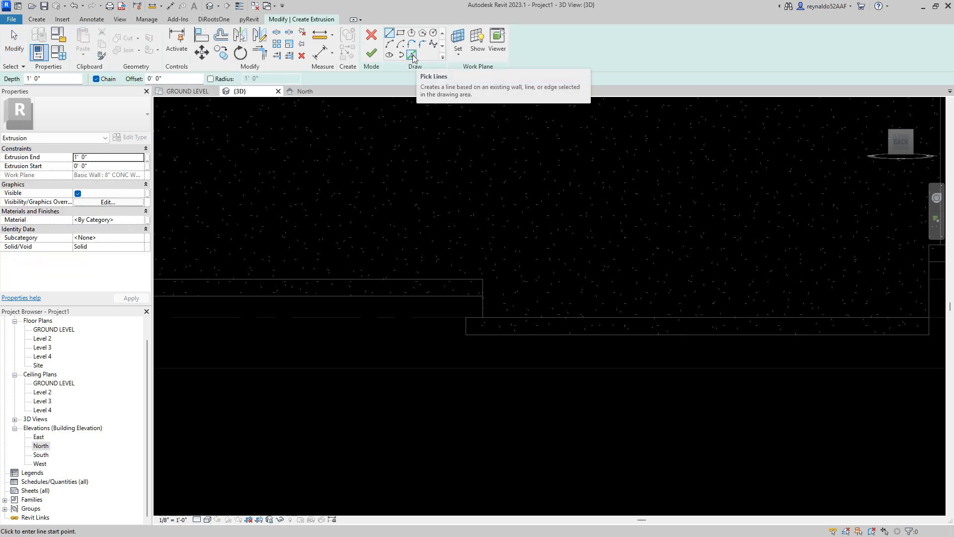
left_click(412, 54)
scroll(476, 314, "up", 3)
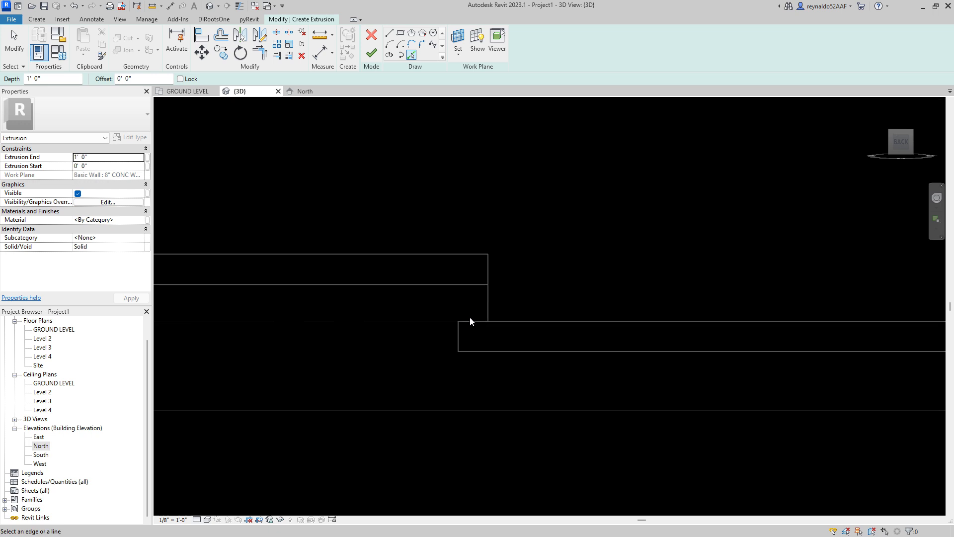
left_click(389, 33)
left_click(460, 322)
scroll(440, 293, "up", 1)
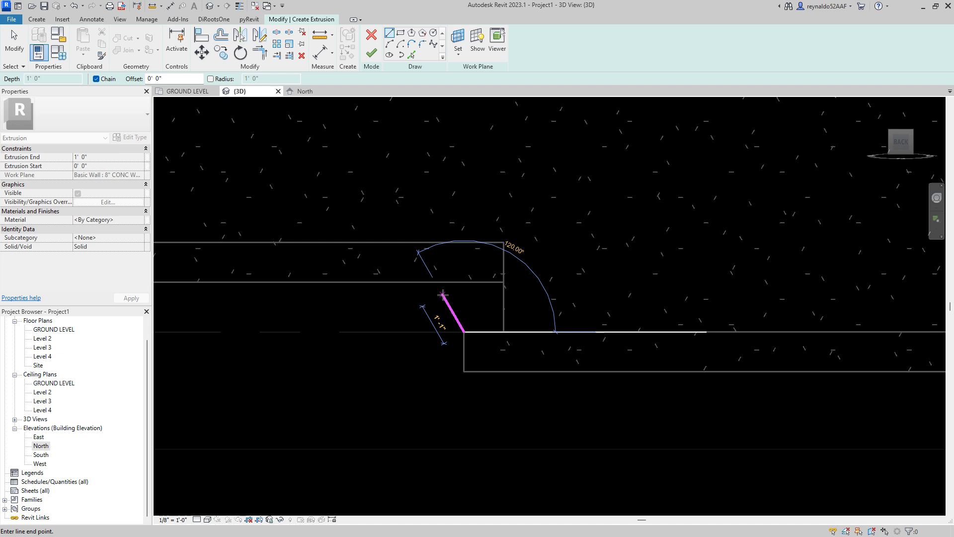
scroll(443, 298, "down", 2)
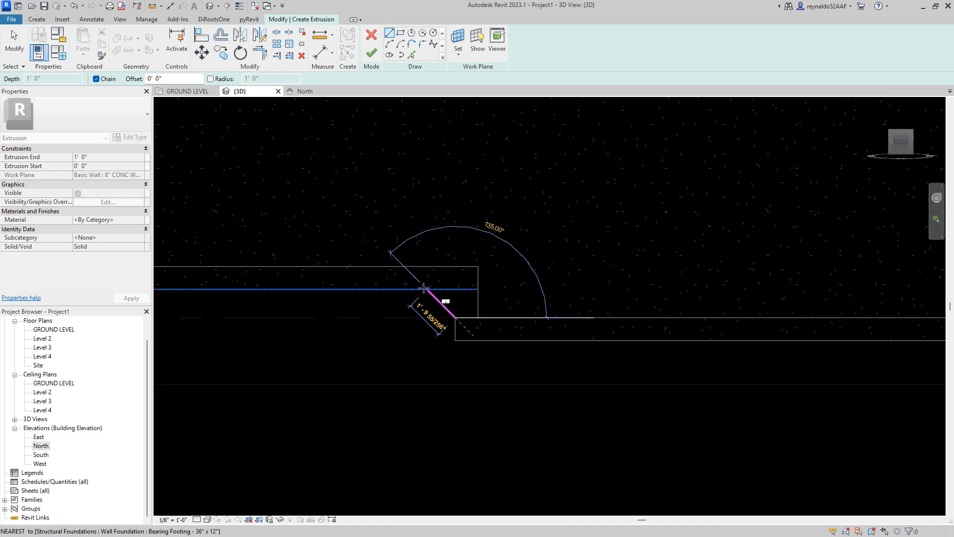
left_click(404, 266)
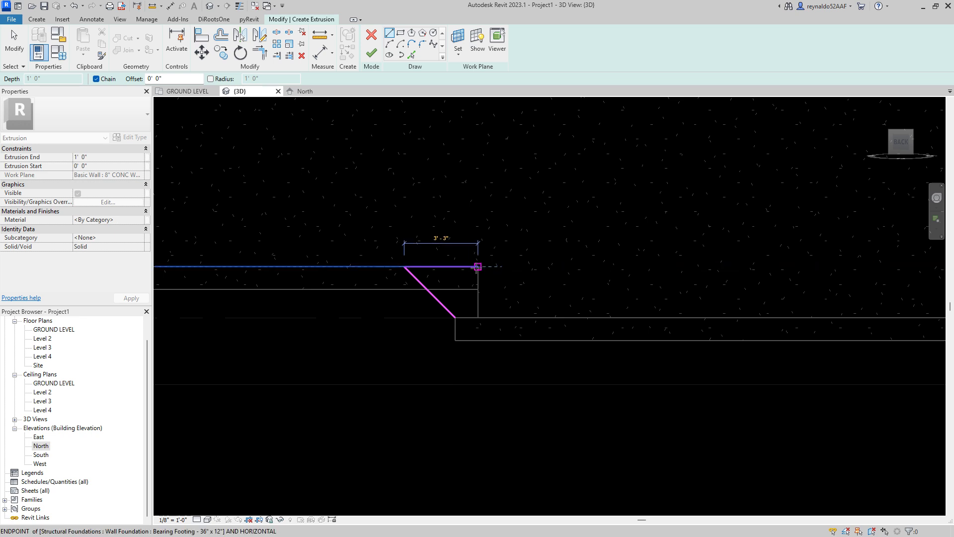
left_click(477, 267)
left_click(477, 318)
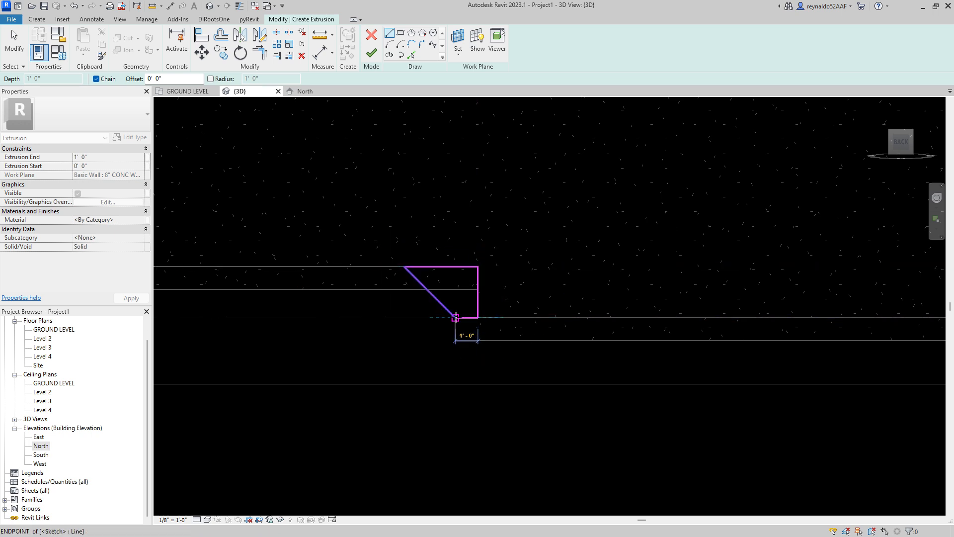
left_click(455, 318)
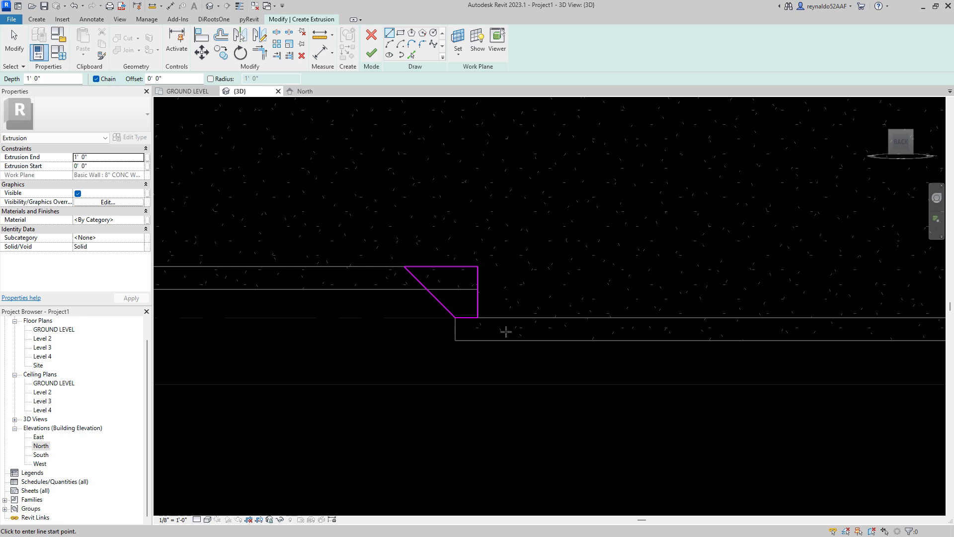
Set the extrusion end to -0' 8" and the material to Concrete, Cast-in-Place gray, and finish the in-place model
left_click(51, 158)
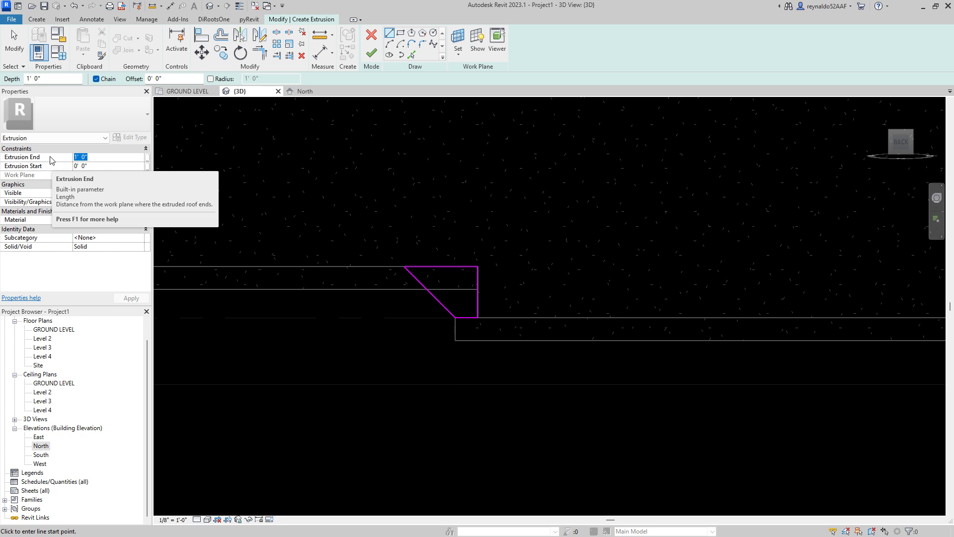
type("8\"")
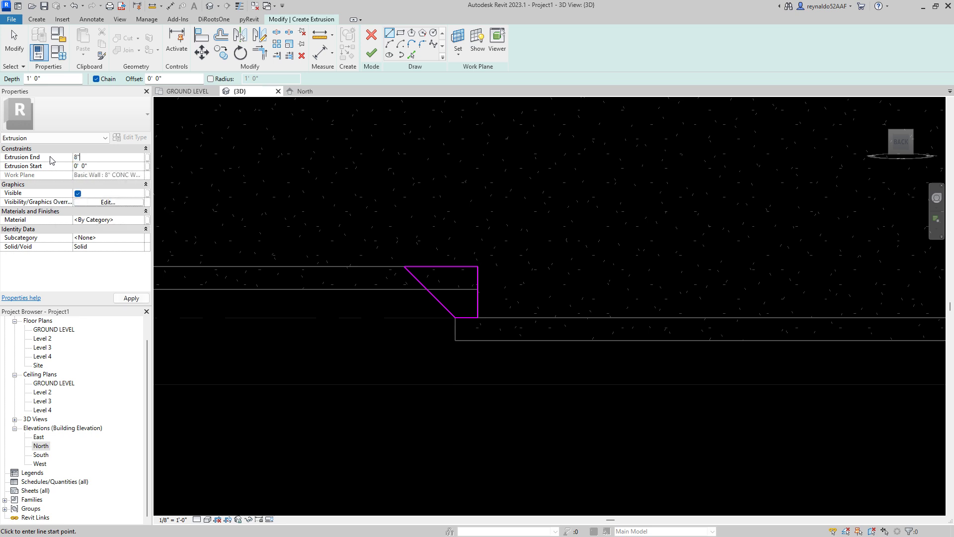
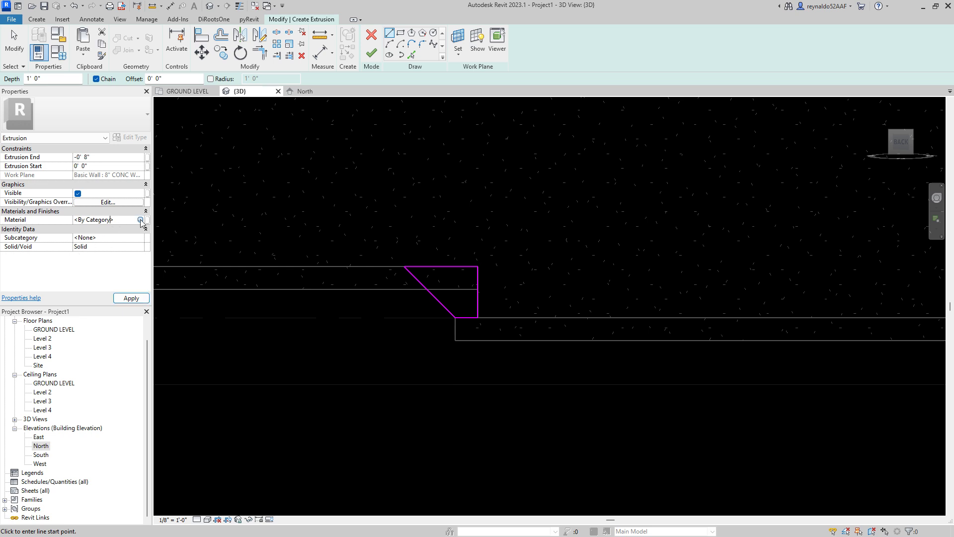
left_click(110, 219)
left_click(141, 220)
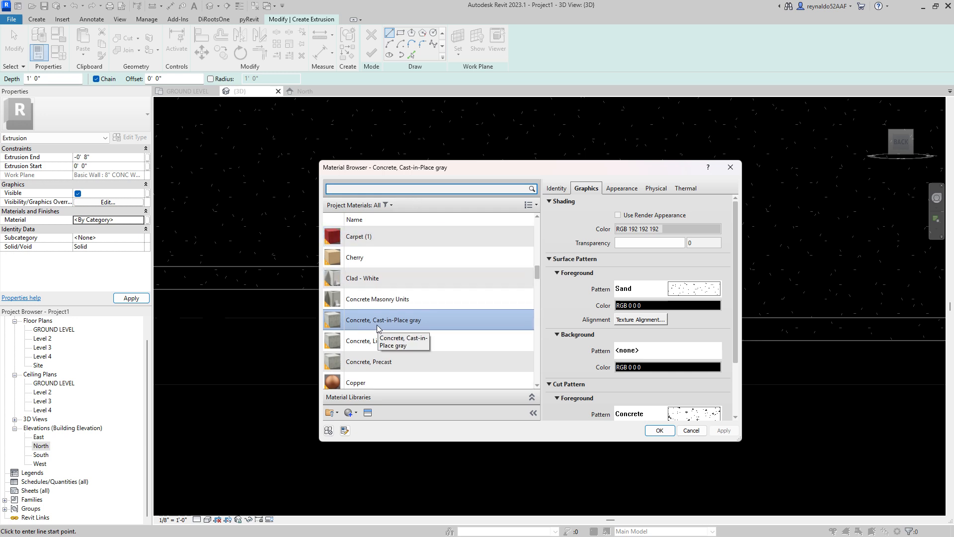
left_click(377, 326)
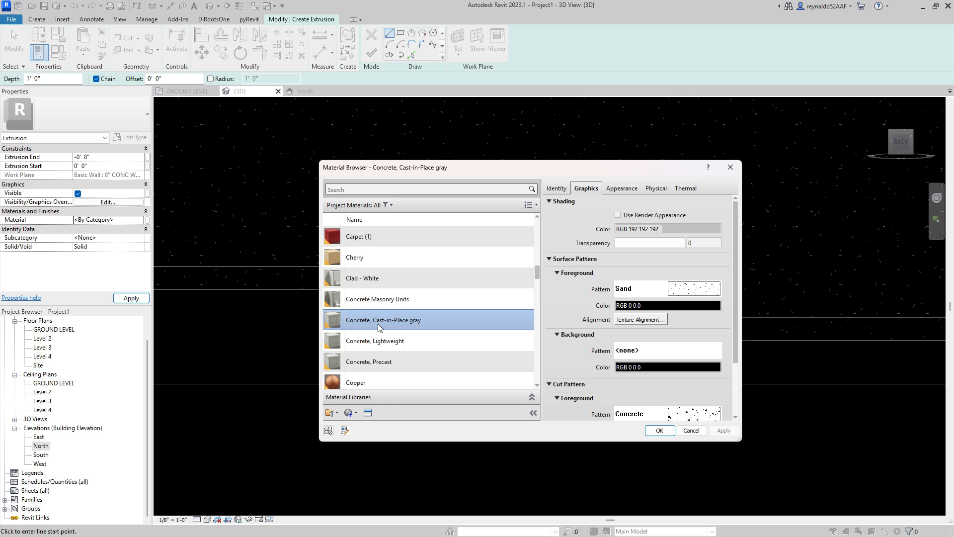
left_click(659, 430)
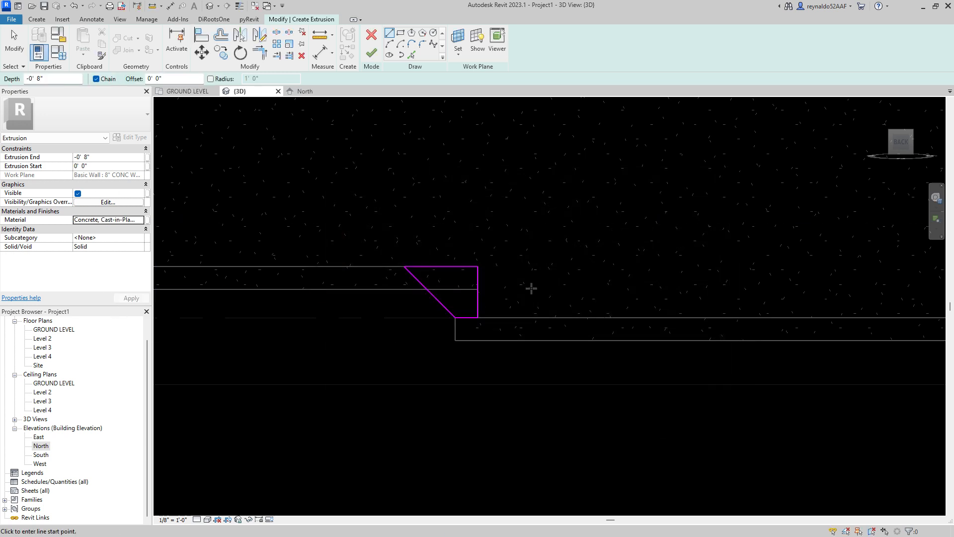
left_click(372, 54)
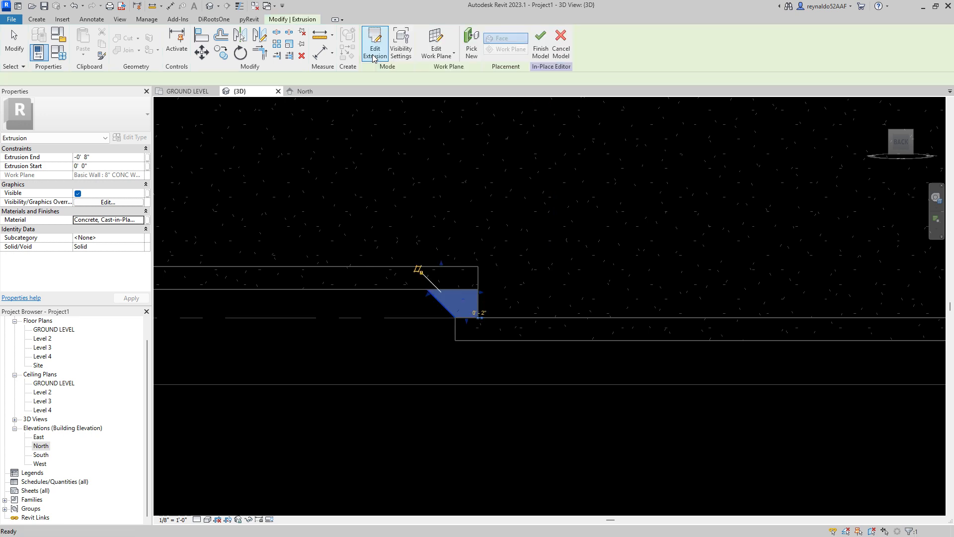
left_click(543, 45)
Set the 3D view's visual style to Shaded and examine the concrete pour between the overlapping footings at grid 2
middle_click_drag(555, 348, 612, 434, "shift")
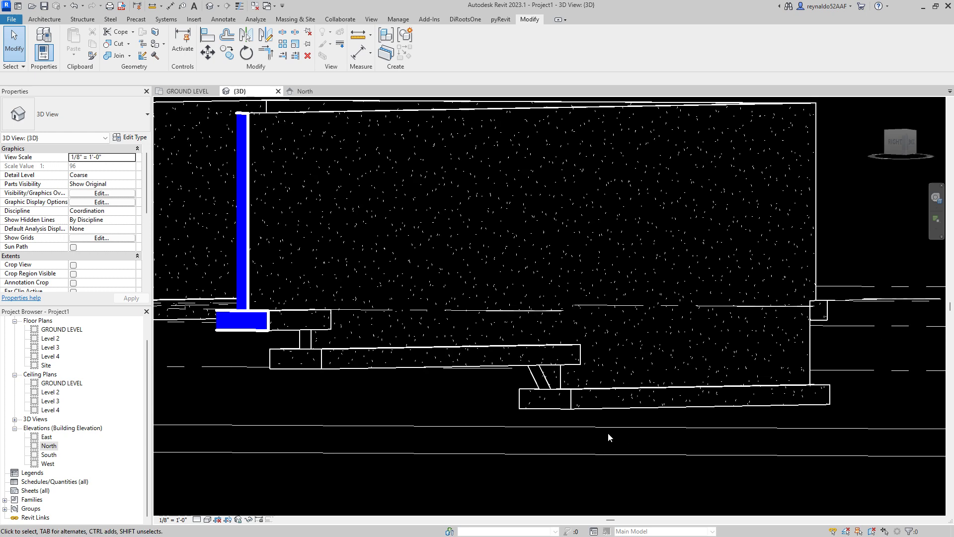
scroll(548, 387, "down", 1)
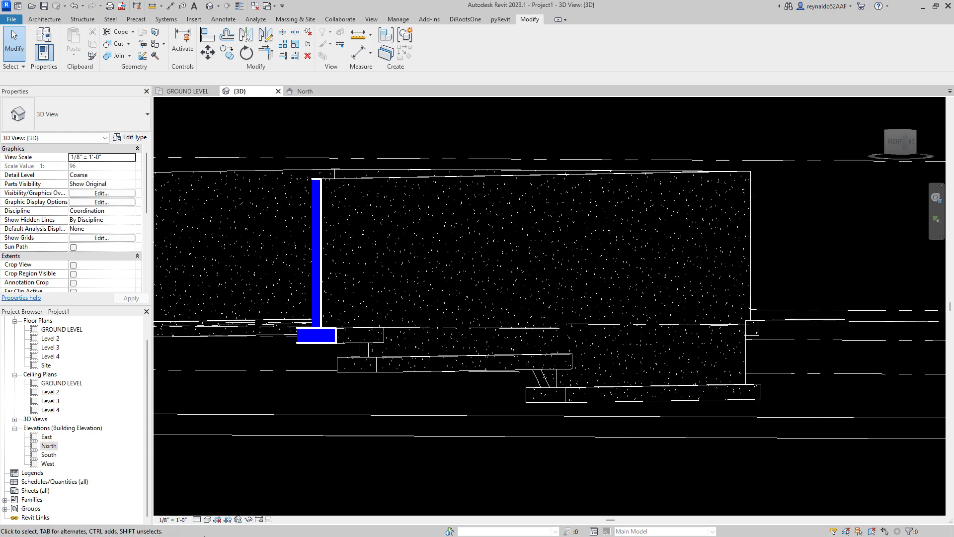
left_click(211, 519)
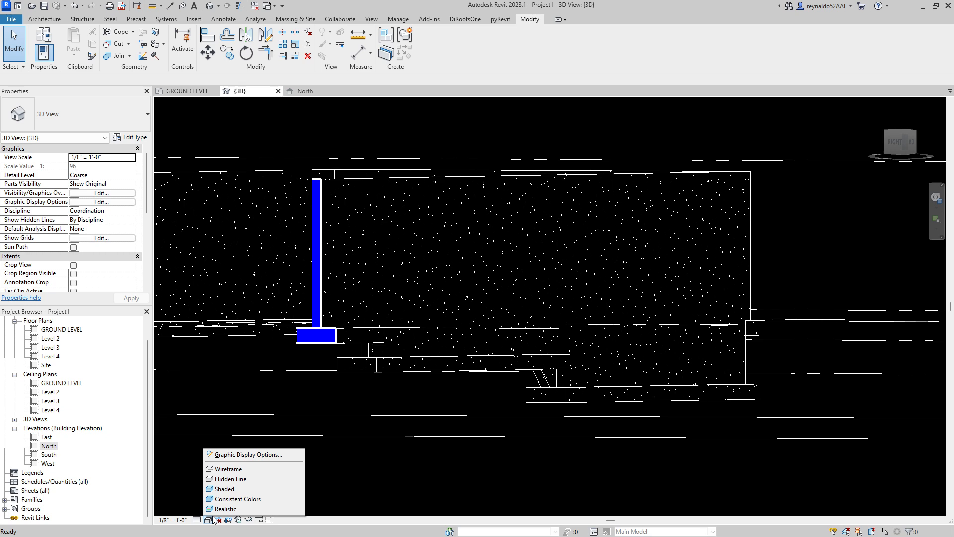
left_click(225, 489)
mouse_move(475, 471)
middle_mouse_down("shift")
mouse_move(485, 478)
mouse_move(483, 448)
middle_mouse_up("shift")
scroll(483, 448, "up", 2)
scroll(456, 376, "up", 1)
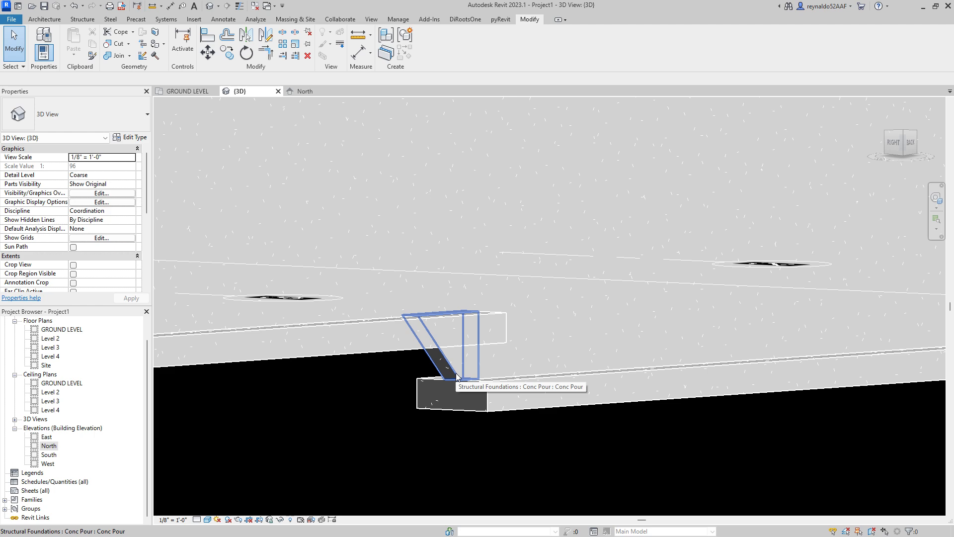
middle_click_drag(456, 376, 477, 454, "shift")
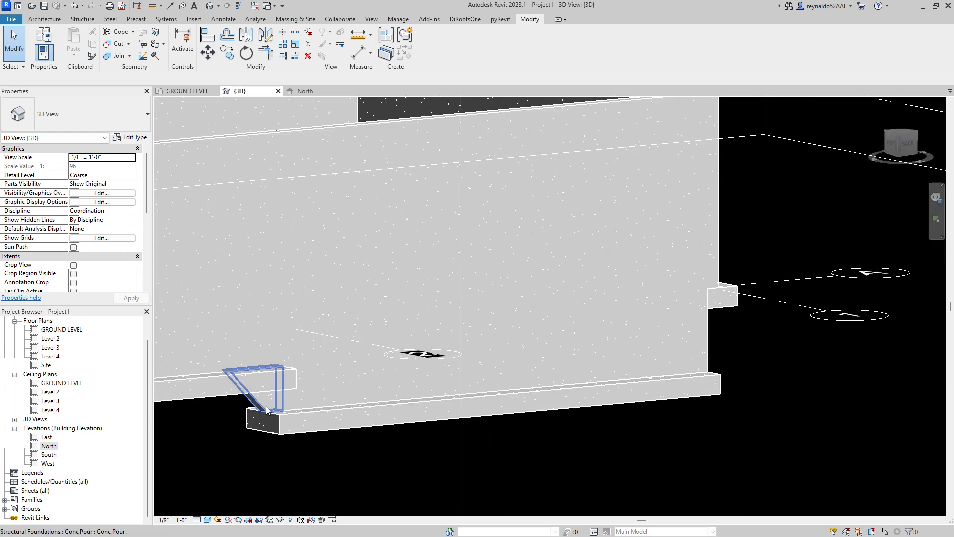
scroll(365, 440, "down", 2)
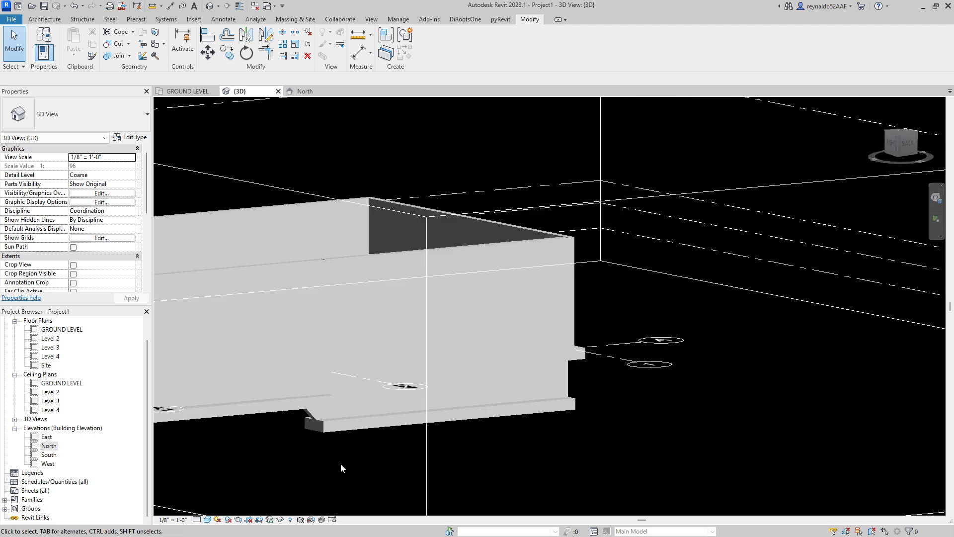
middle_click_drag(341, 463, 496, 434)
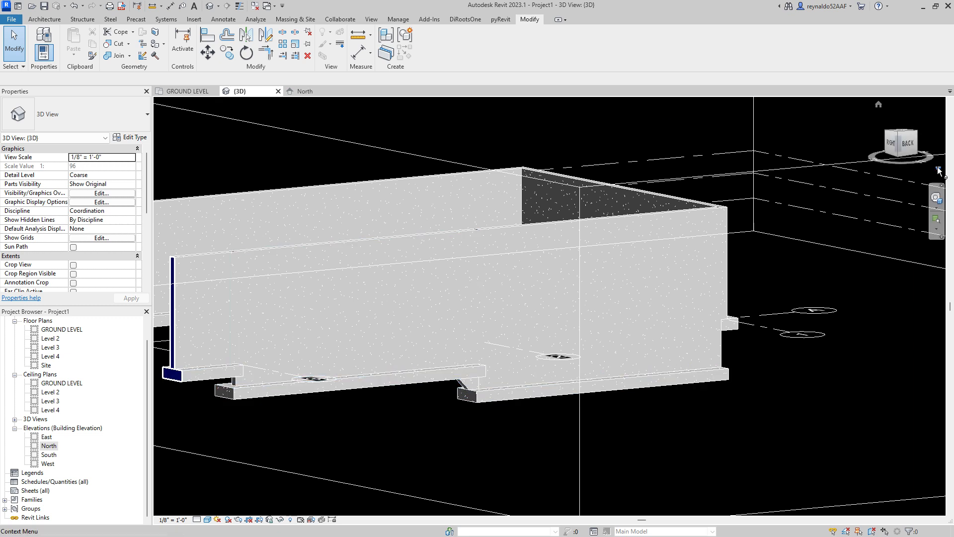
Copy the concrete pour from the grid 2 footing step to the matching footing step at grid 3
left_click(908, 147)
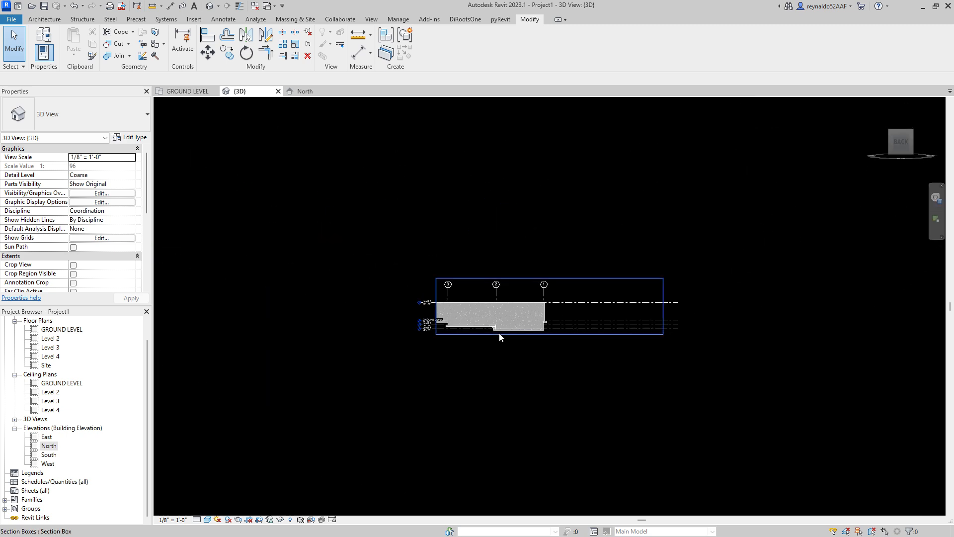
scroll(499, 332, "up", 4)
scroll(500, 328, "up", 5)
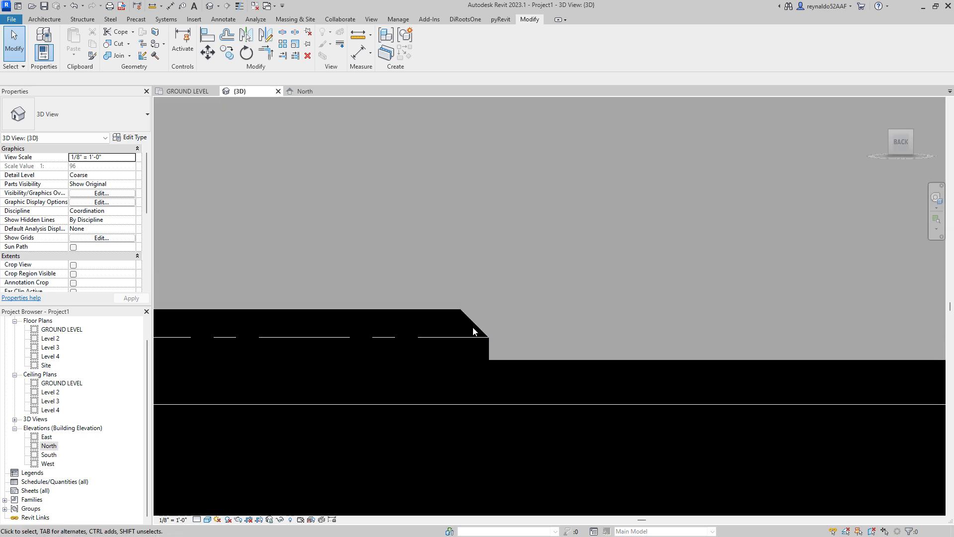
left_click(478, 327)
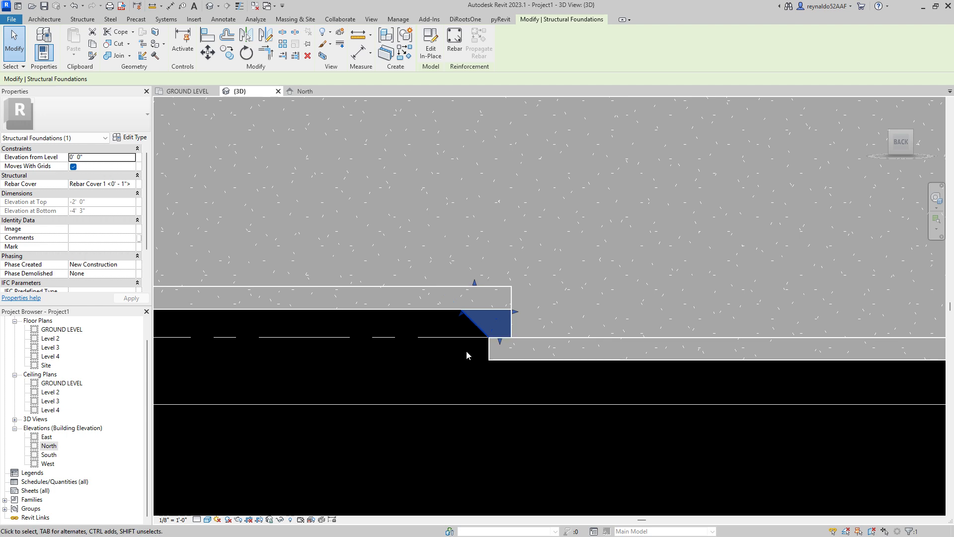
key("c")
key("o")
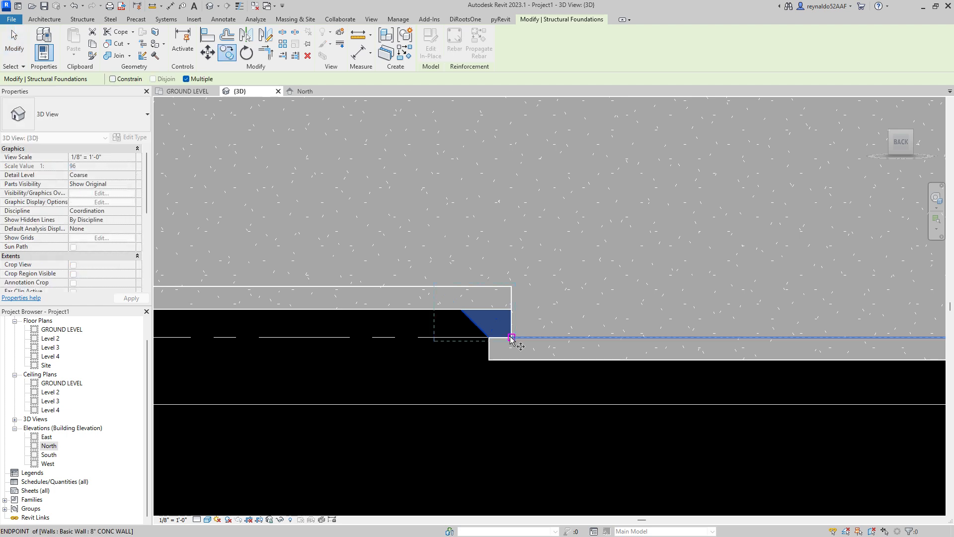
left_click(511, 338)
scroll(511, 339, "down", 3)
middle_click_drag(233, 325, 463, 343)
scroll(463, 343, "up", 2)
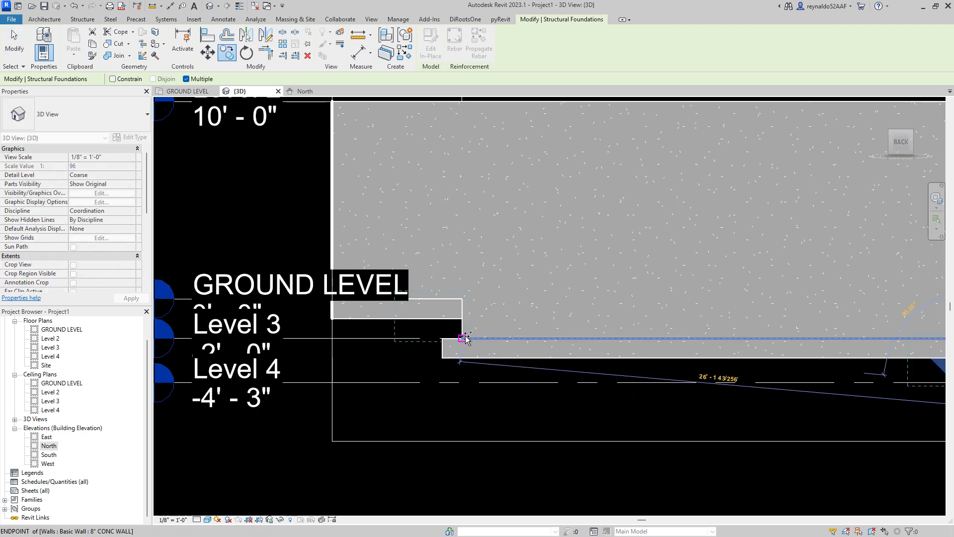
left_click(462, 340)
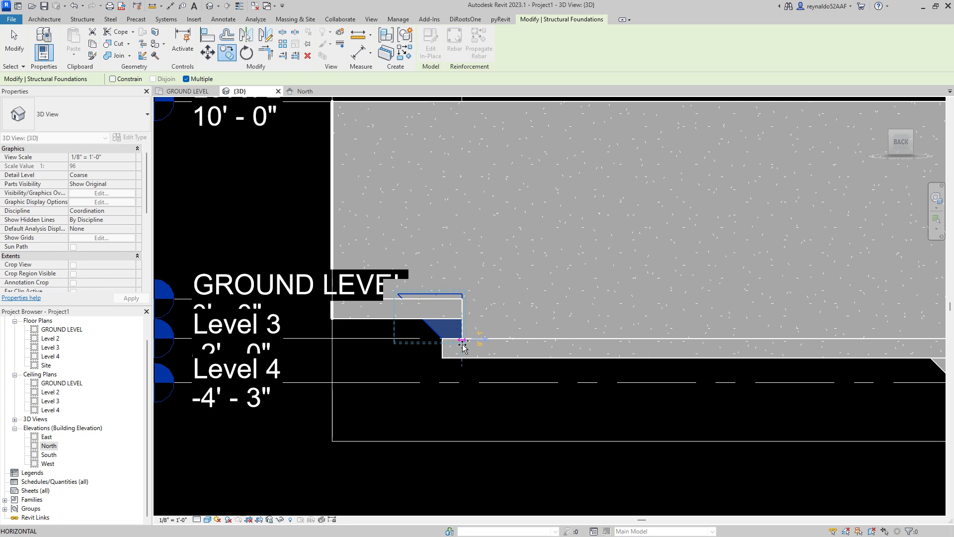
key("Escape")
key("Escape")
scroll(491, 399, "down", 2)
middle_click_drag(491, 395, 514, 432, "shift")
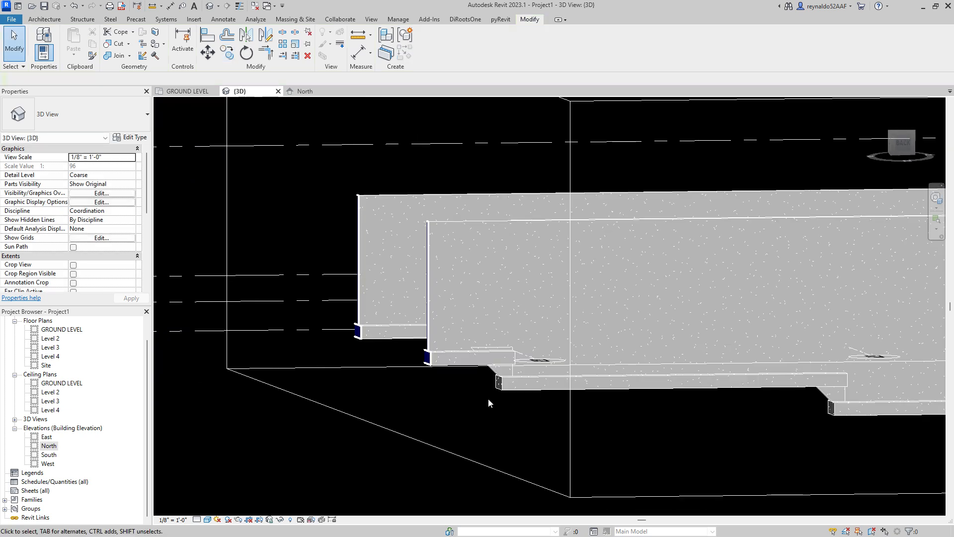
Join the short GROUND LEVEL end wall with the copied concrete pour at grid 3
scroll(492, 353, "up", 1)
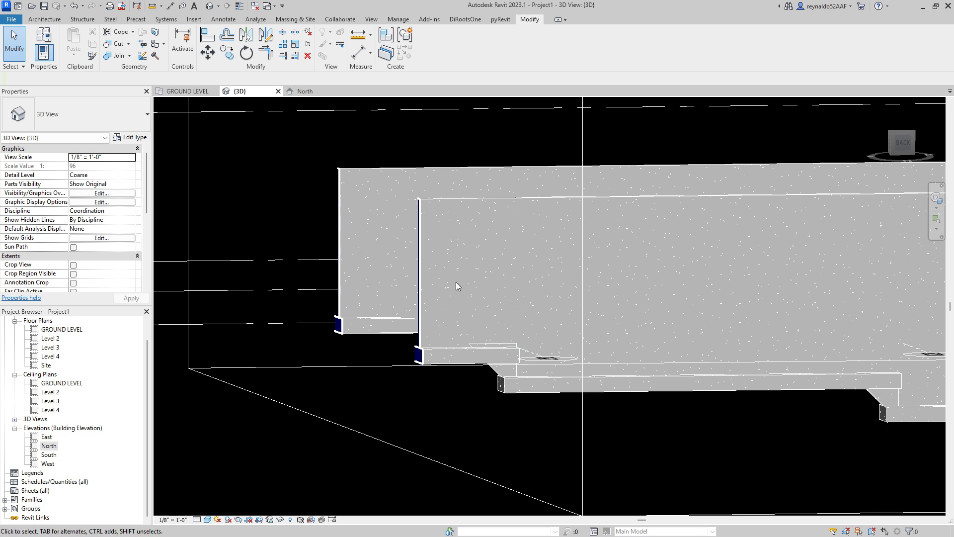
left_click(480, 200)
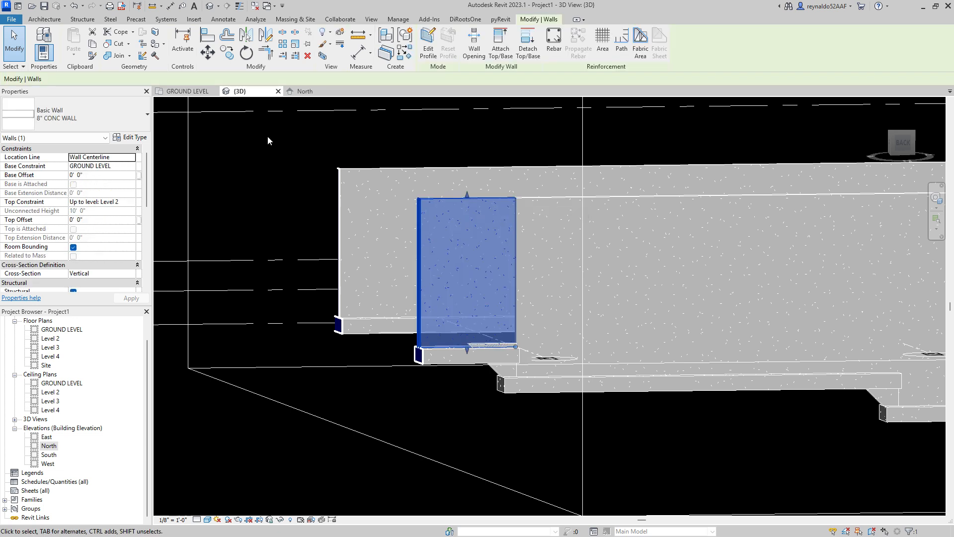
left_click(115, 56)
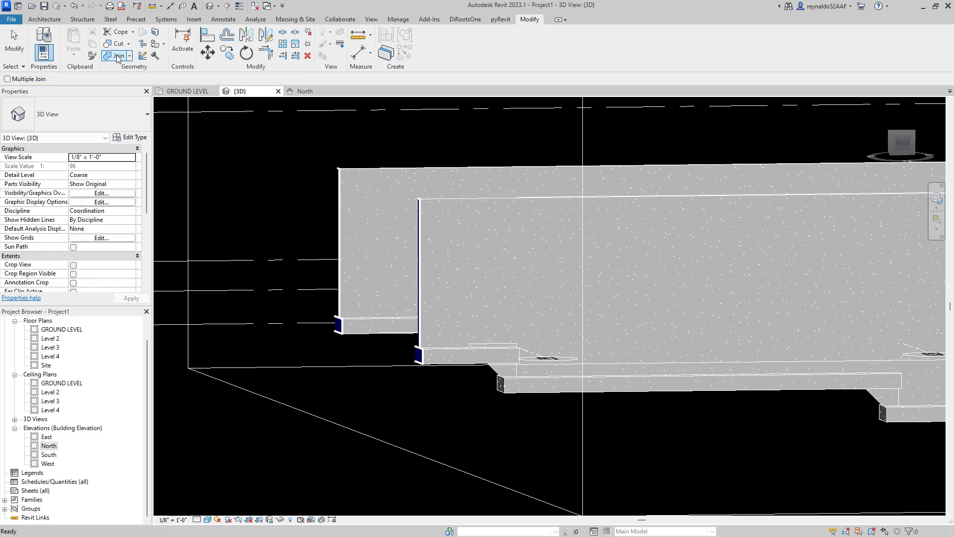
left_click(418, 230)
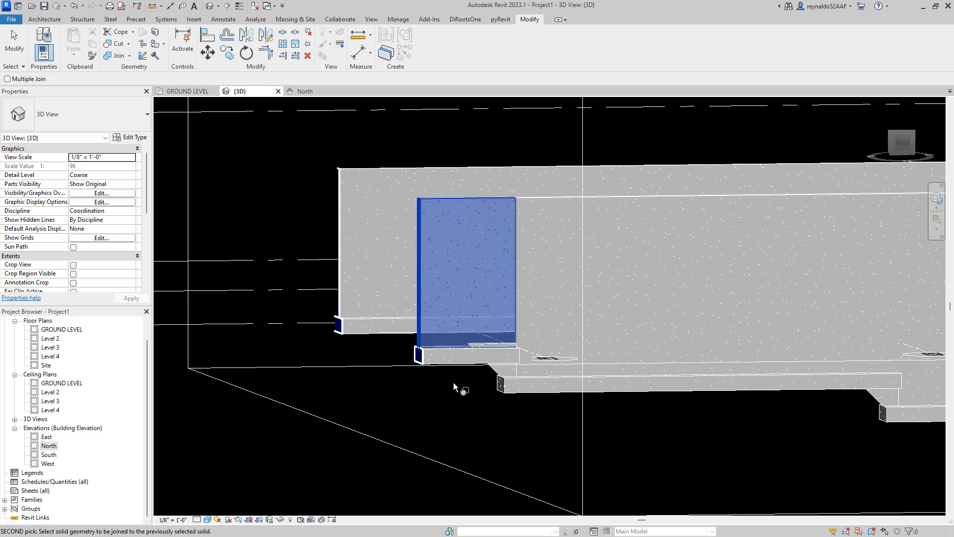
left_click(497, 379)
Join the concrete pour at grid 2 with the middle 8" concrete wall
middle_click_drag(398, 356, 570, 401, "shift")
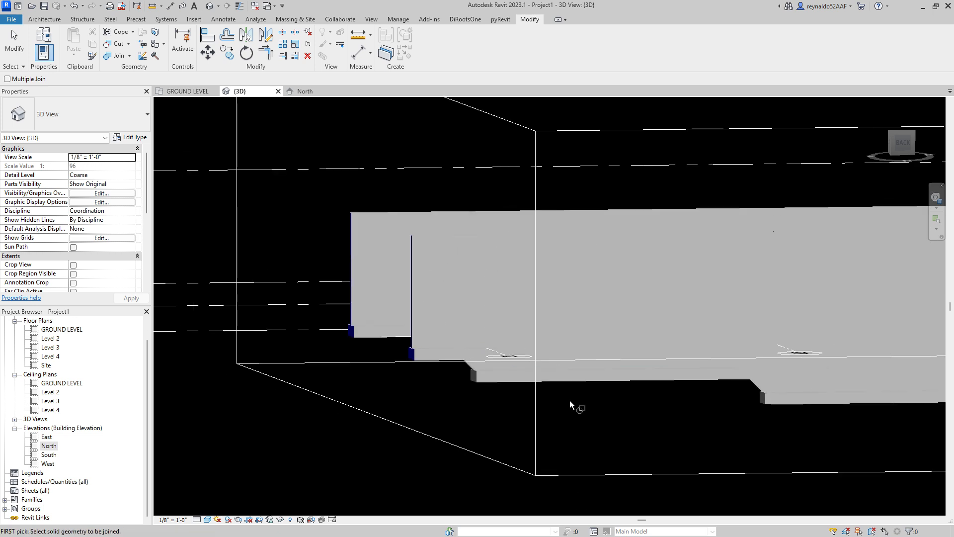
middle_click_drag(763, 191, 564, 197)
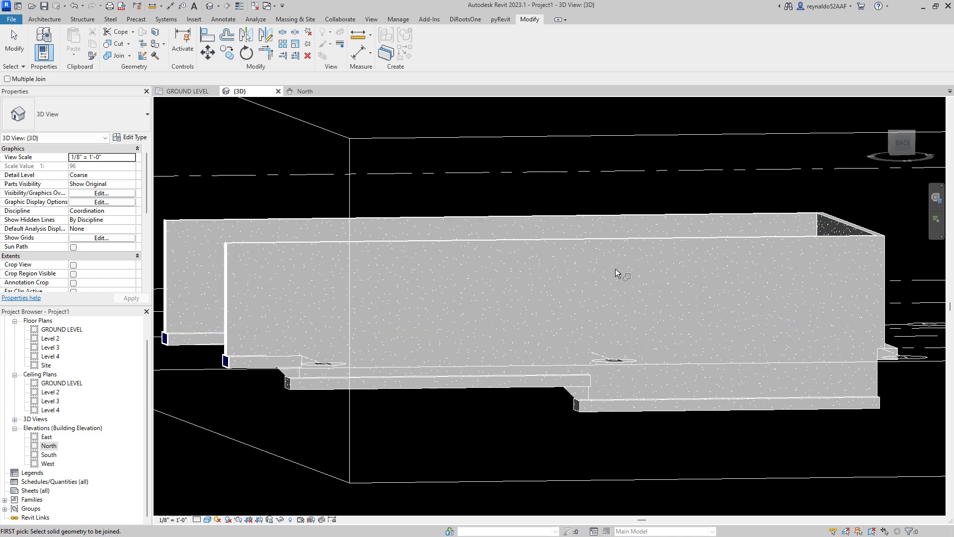
left_click(574, 397)
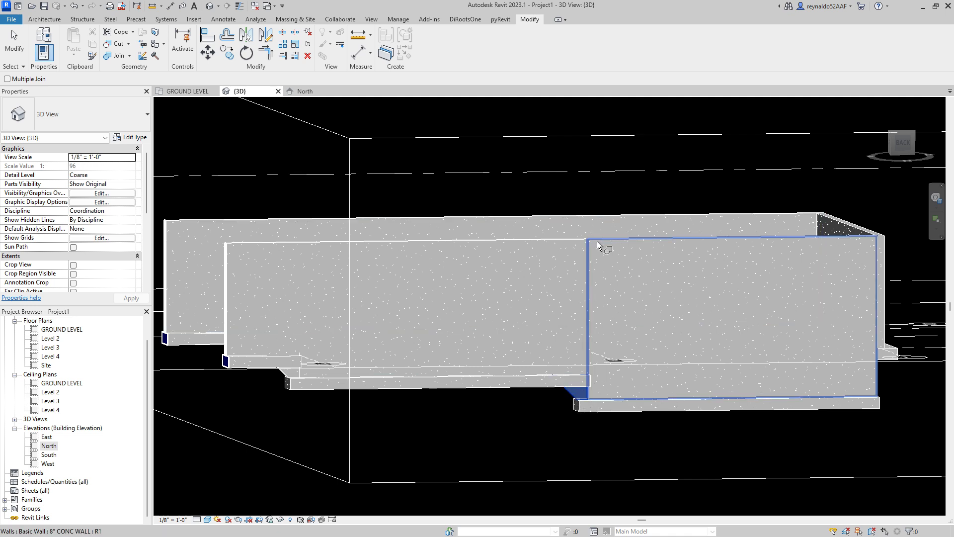
left_click(571, 243)
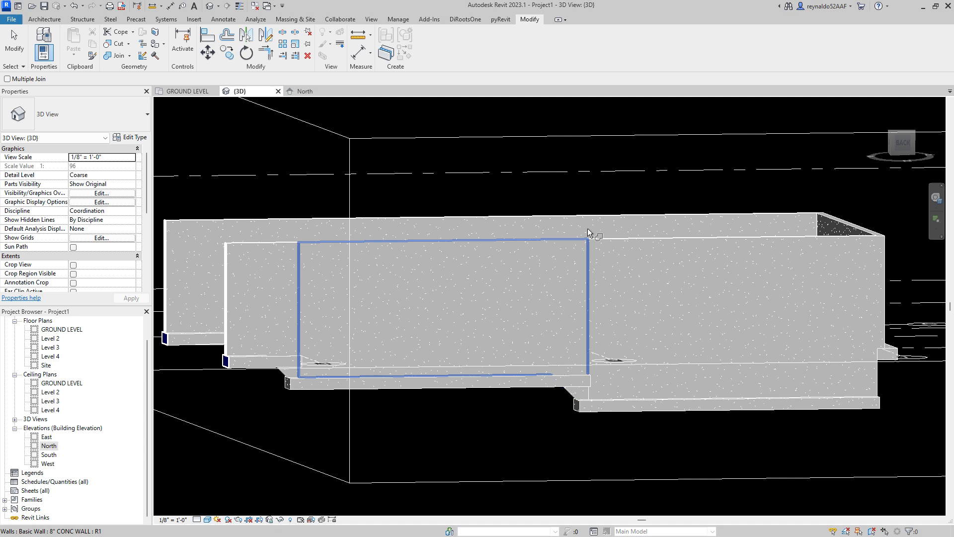
key("Escape")
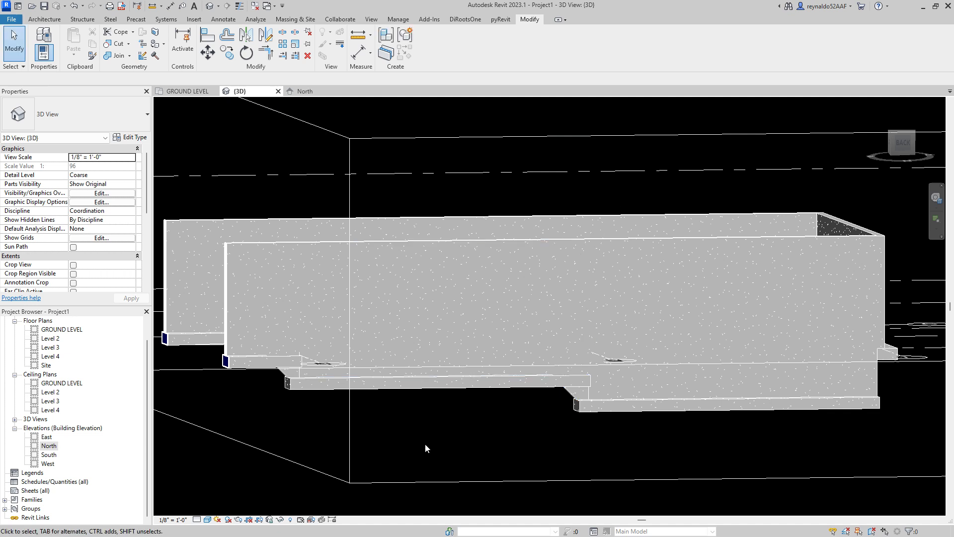
Join the middle 8" concrete wall with the concrete pour at the grid 3 step
scroll(280, 382, "up", 2)
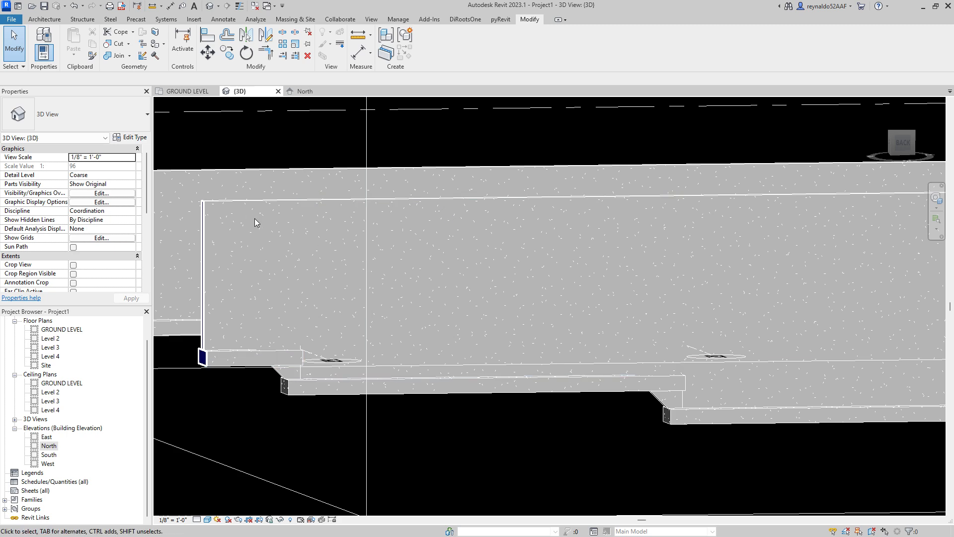
left_click(456, 201)
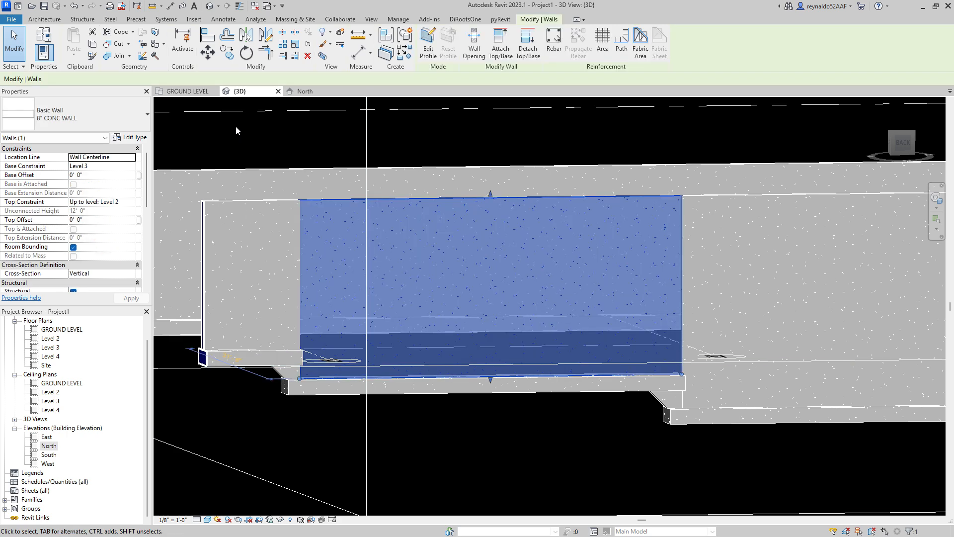
left_click(115, 56)
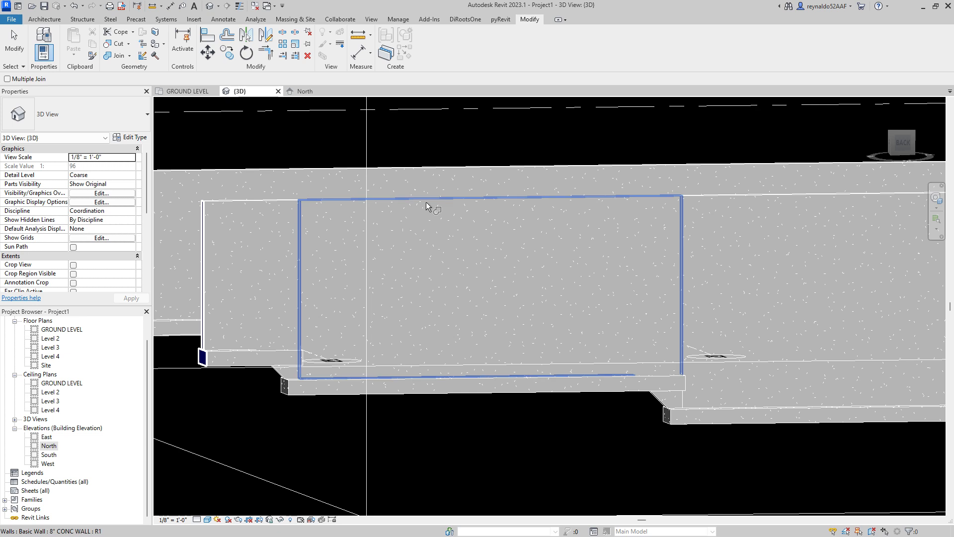
left_click(425, 201)
left_click(280, 379)
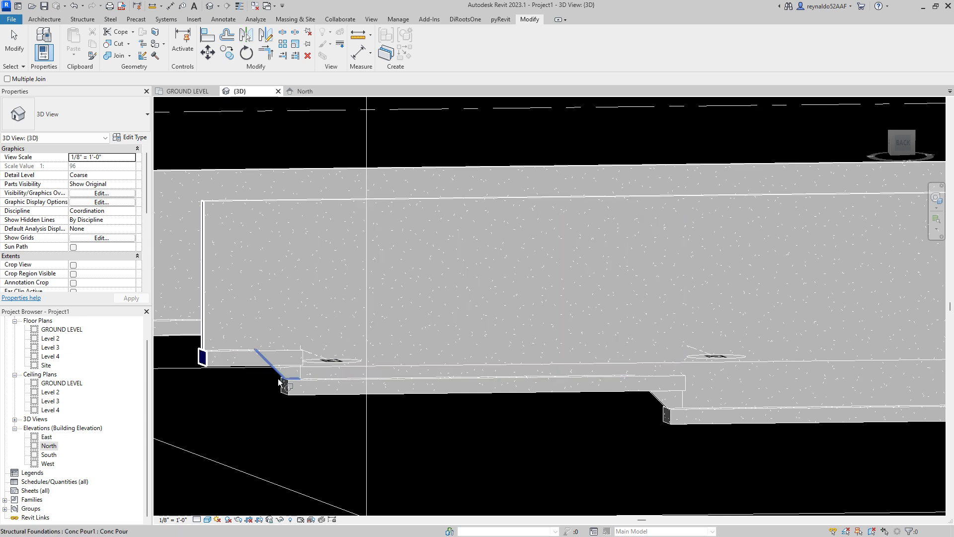
Set the 3D view's visual style to Hidden Line and examine the edges of the concrete pour at grid 2
scroll(634, 437, "down", 2)
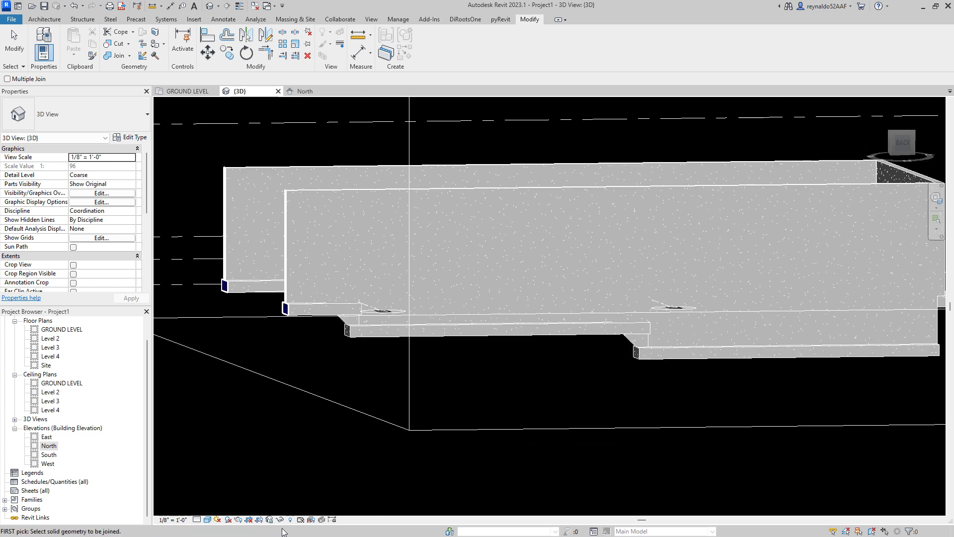
left_click(197, 519)
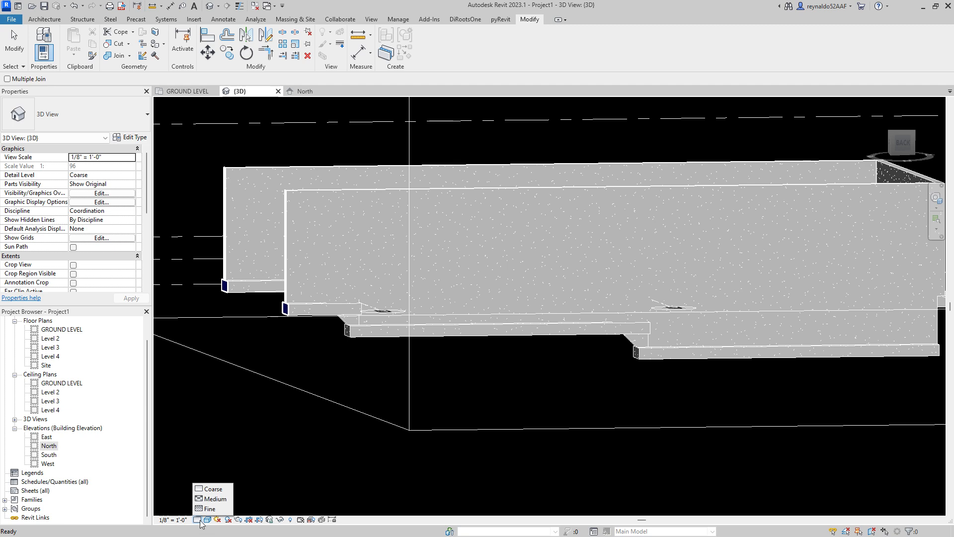
left_click(207, 519)
left_click(230, 478)
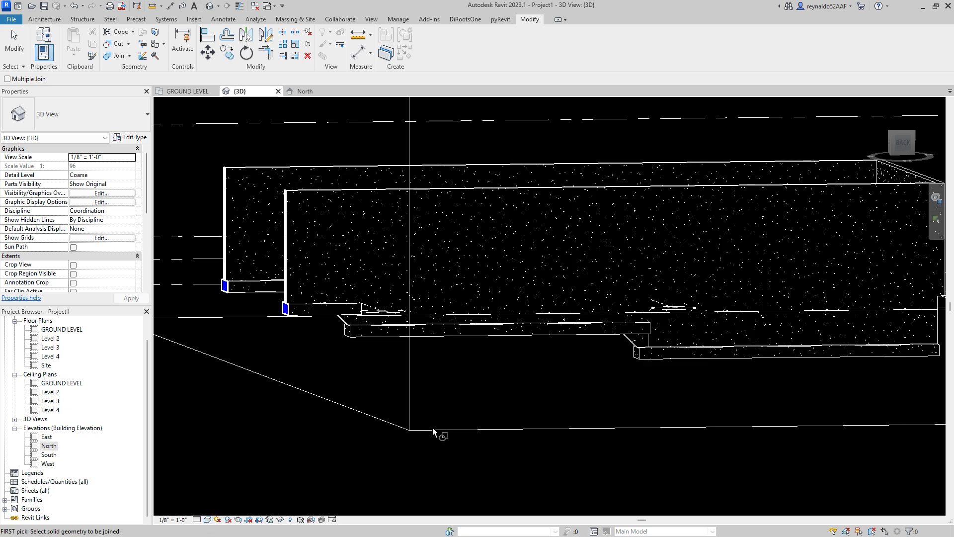
mouse_move(524, 474)
middle_mouse_down("shift")
mouse_move(522, 452)
mouse_move(422, 464)
mouse_move(553, 458)
mouse_move(587, 468)
middle_mouse_up("shift")
scroll(718, 357, "up", 4)
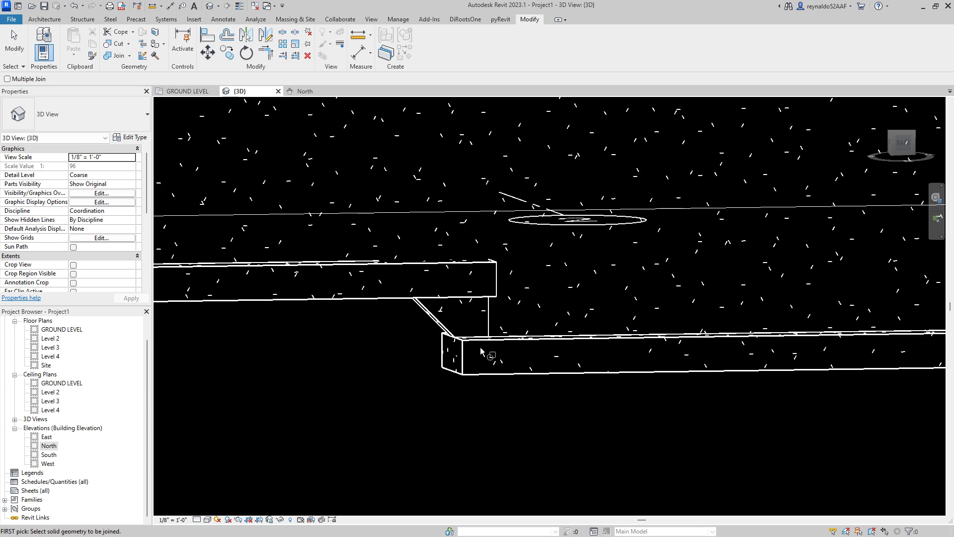
scroll(517, 358, "down", 3)
middle_click_drag(538, 369, 525, 404)
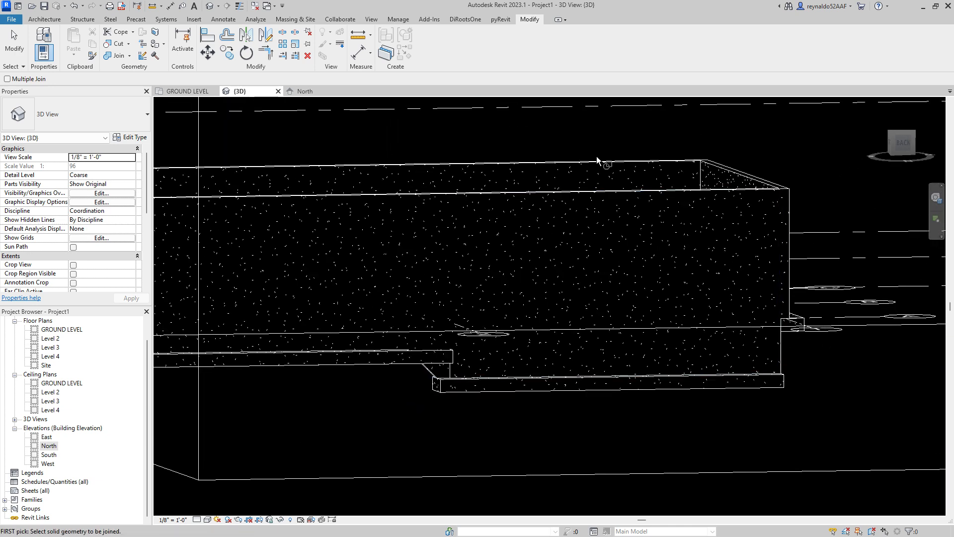
Join the concrete pour at grid 2 with the deepest 8" concrete wall, between grids 2 and 1
key("Escape")
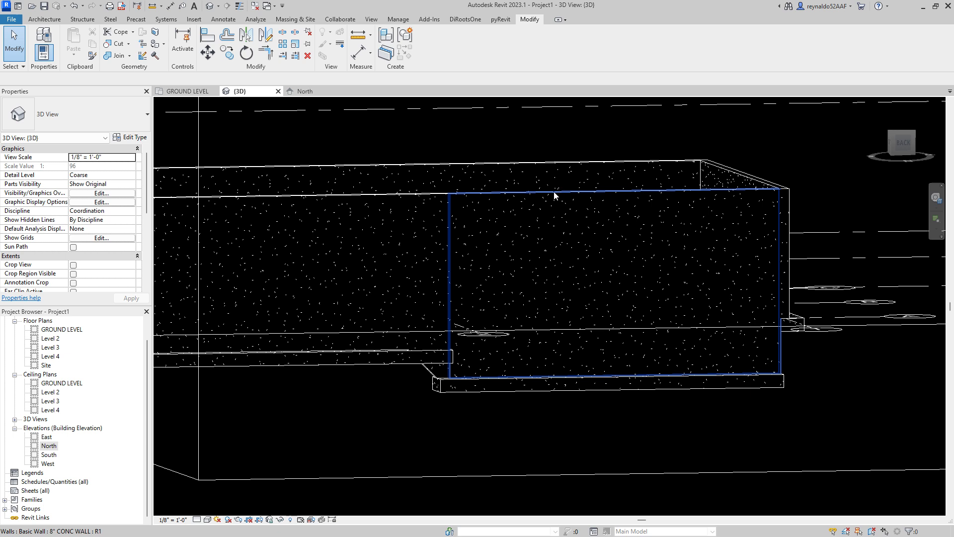
left_click(118, 56)
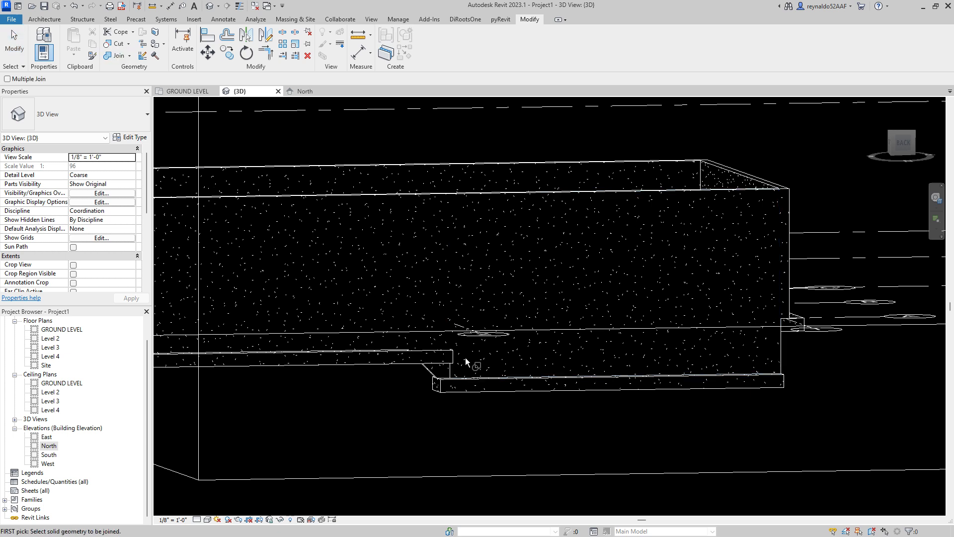
left_click(434, 374)
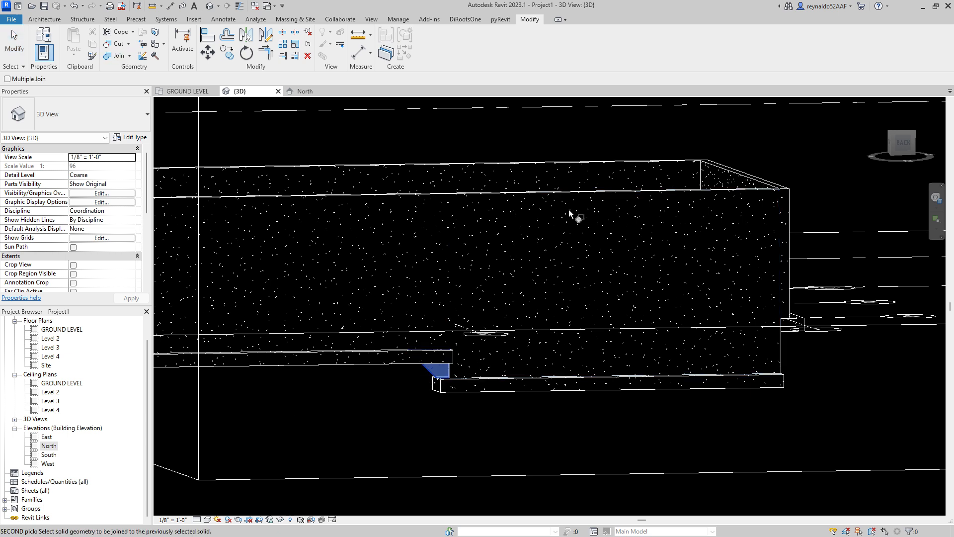
key("Escape")
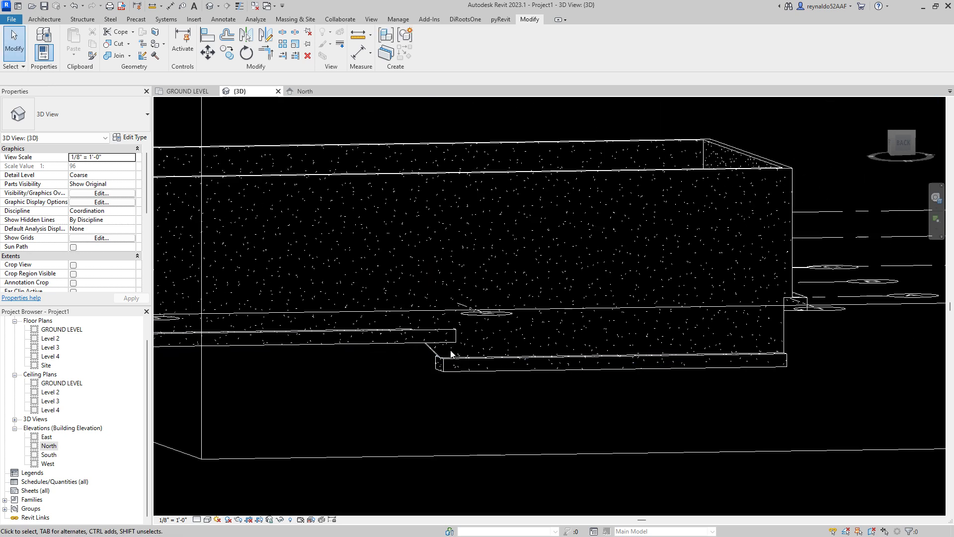
Try again to join the middle wall with the grid 3 concrete pour using Join Geometry
middle_click_drag(487, 367, 328, 352, "shift")
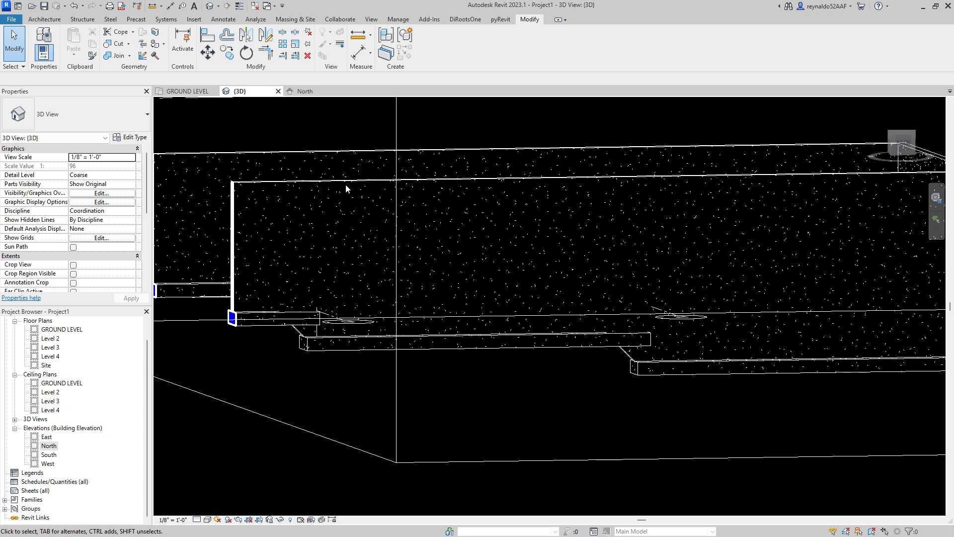
key("j")
key("g")
left_click(427, 181)
scroll(311, 323, "up", 3)
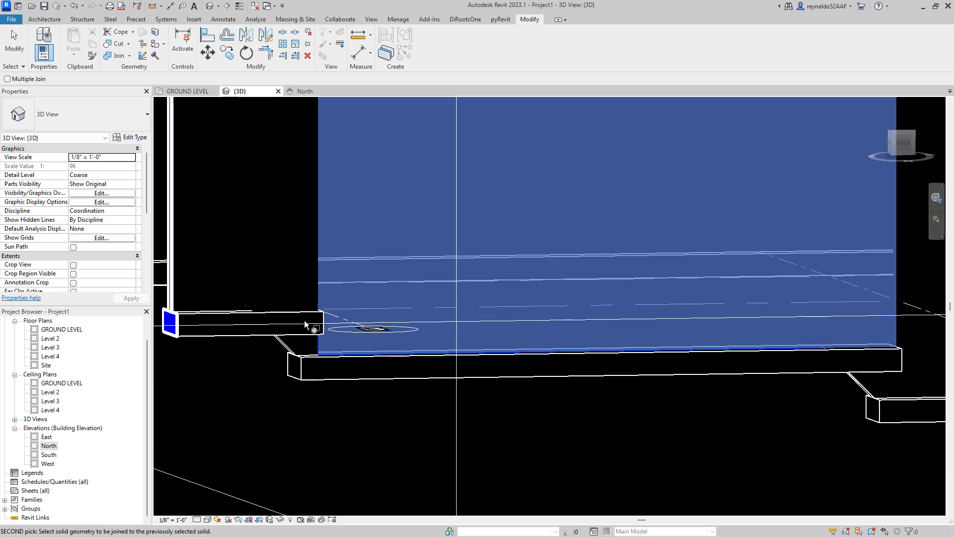
left_click(279, 358)
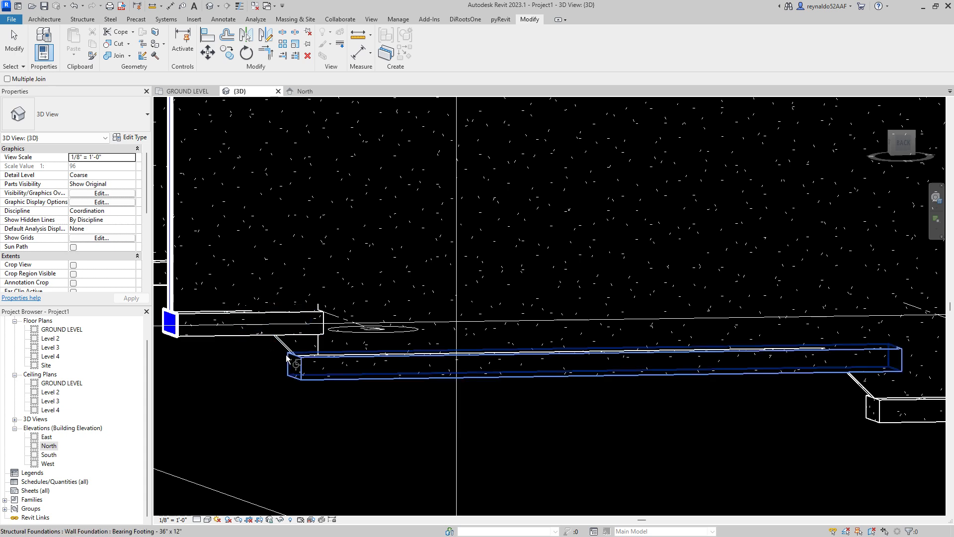
left_click(289, 350)
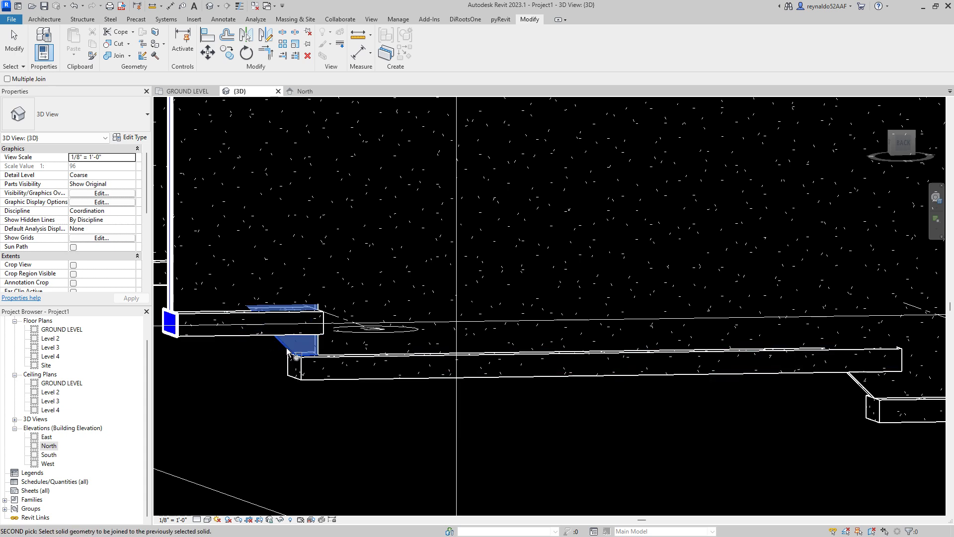
scroll(431, 183, "down", 2)
key("Escape")
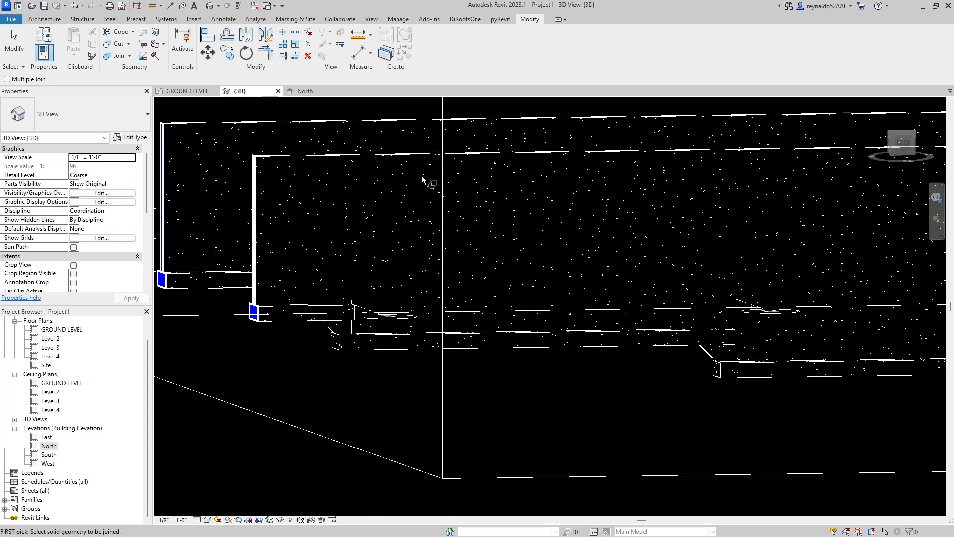
key("Escape")
Examine the joints between the walls, concrete pours and stepped footings at grids 2 and 3
scroll(343, 332, "up", 2)
scroll(355, 331, "down", 6)
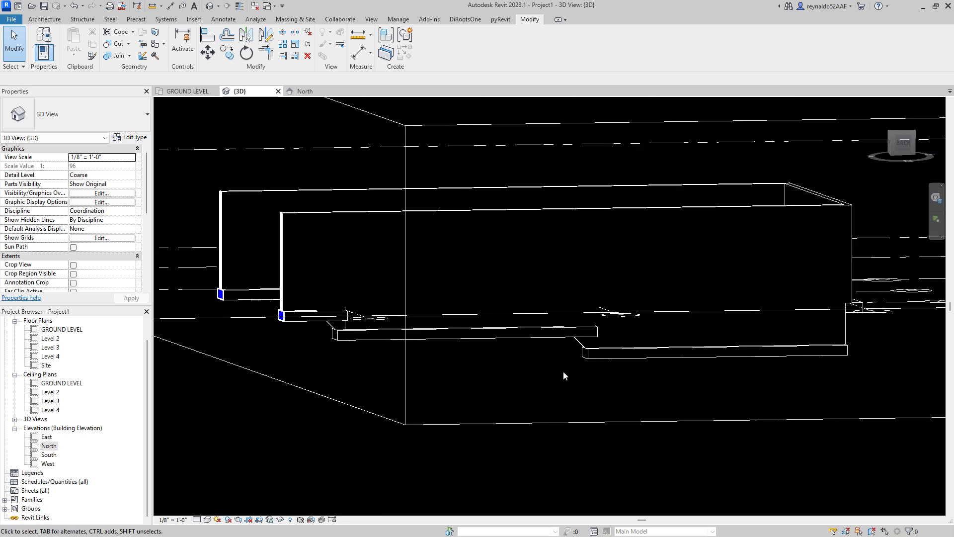
scroll(616, 361, "up", 7)
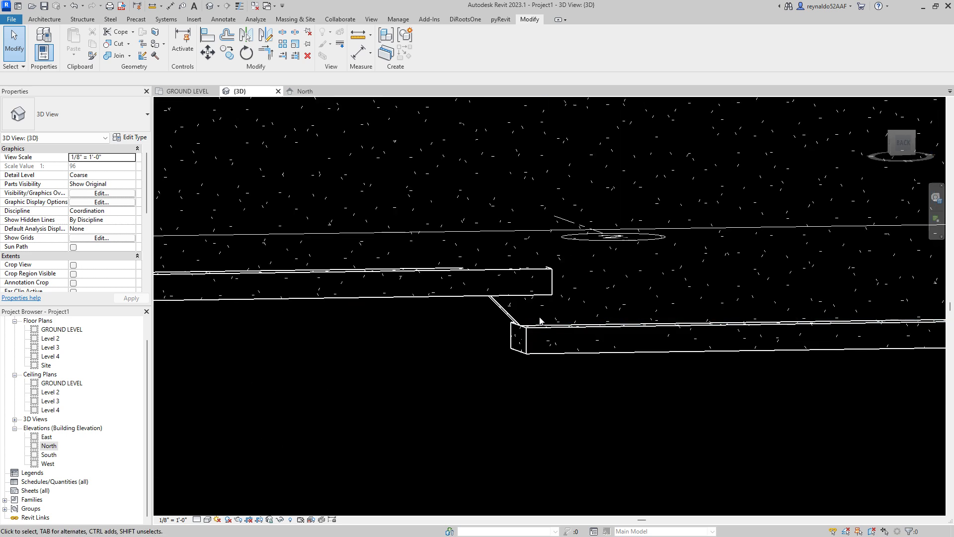
scroll(541, 320, "down", 3)
middle_click_drag(540, 320, 715, 388, "shift")
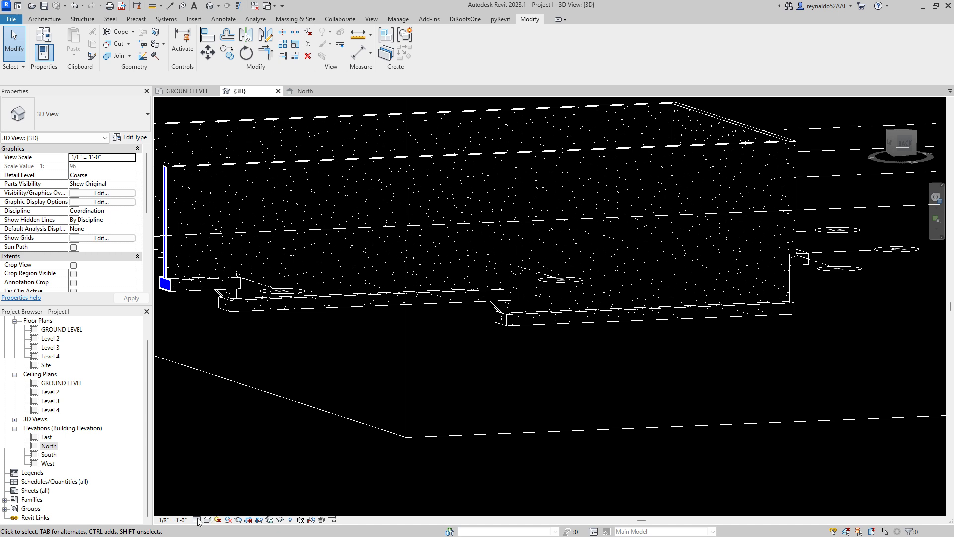